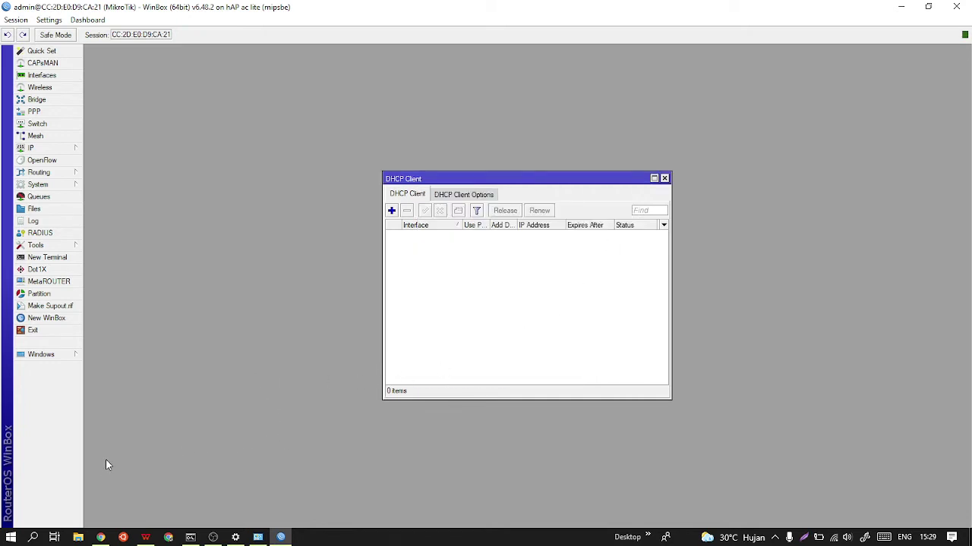
Open Paint and draw an ellipse about 107 × 83 px in the upper middle of the canvas
click(12, 532)
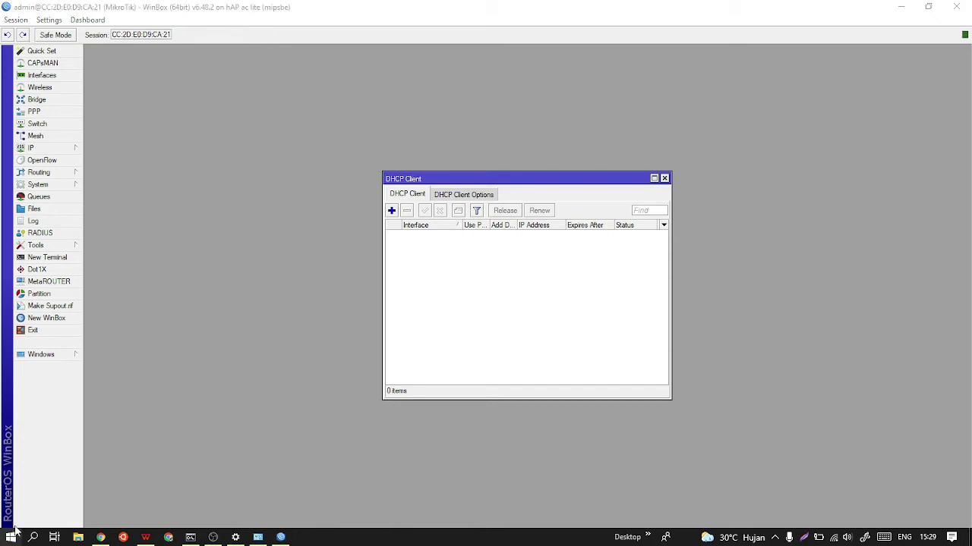
text(PAINT)
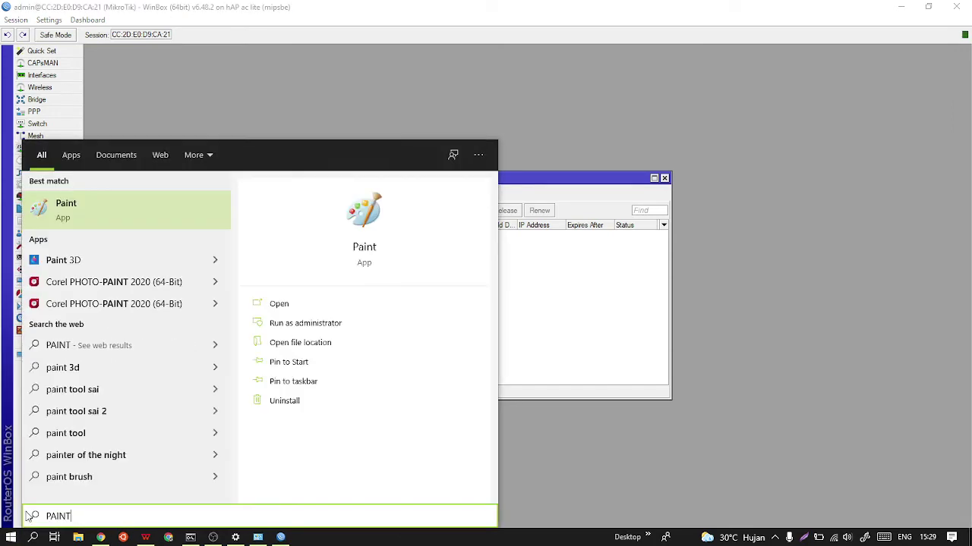
click(110, 197)
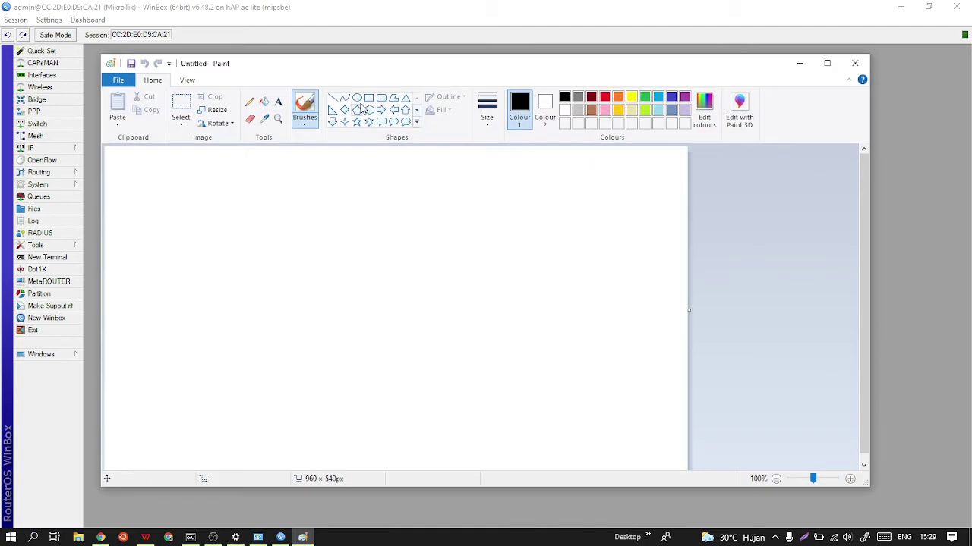
click(357, 98)
drag(308, 180, 363, 238)
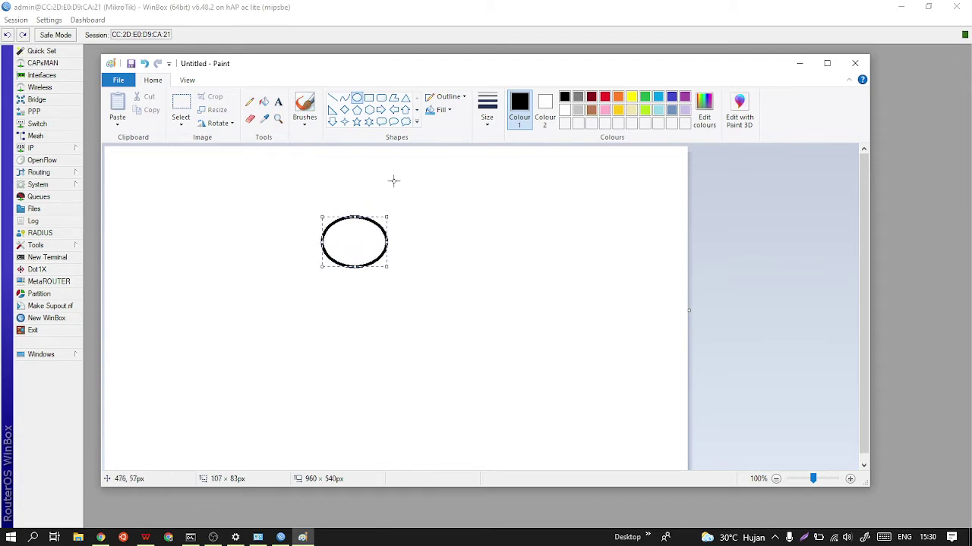
Draw a cloud callout about 213 × 85 px above the ellipse and a second ellipse about 113 × 91 px below it
click(406, 121)
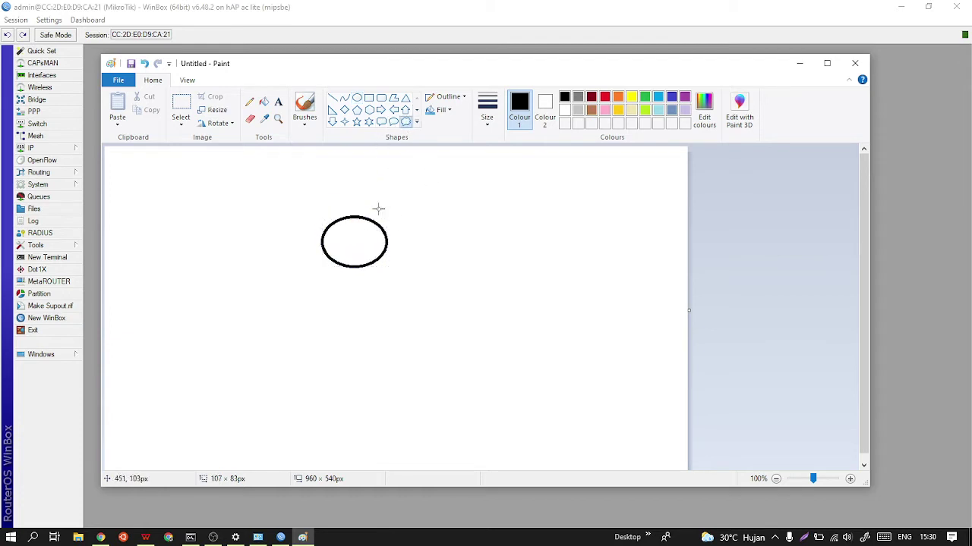
drag(295, 148, 425, 199)
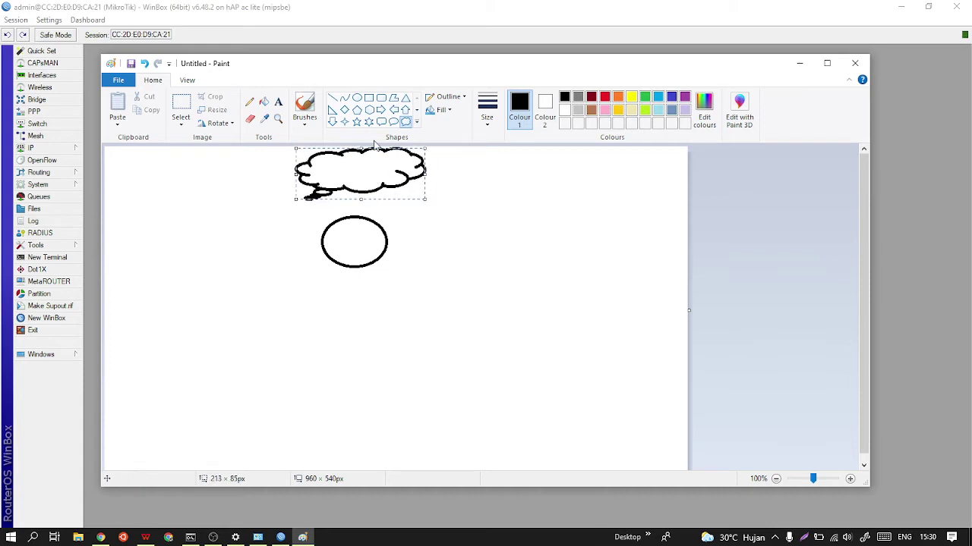
click(357, 97)
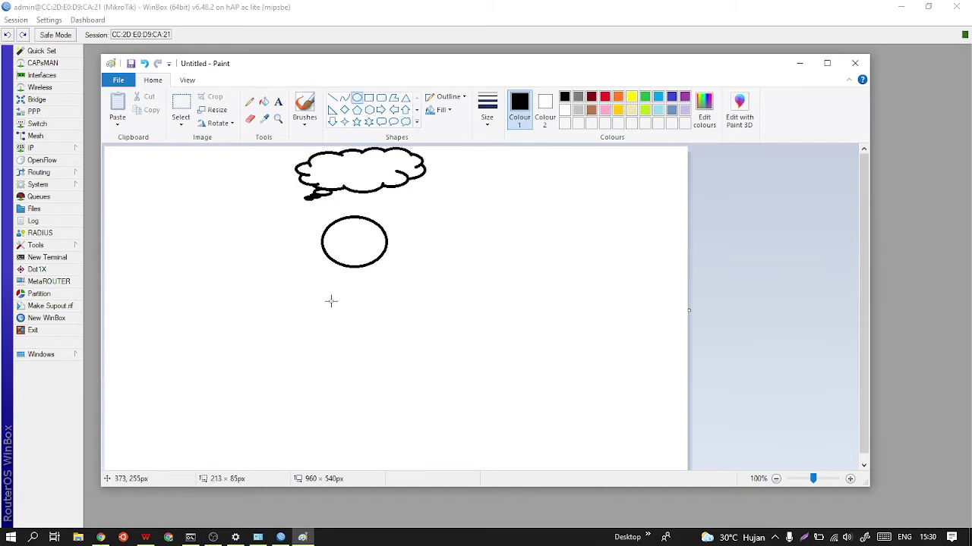
drag(319, 313, 389, 369)
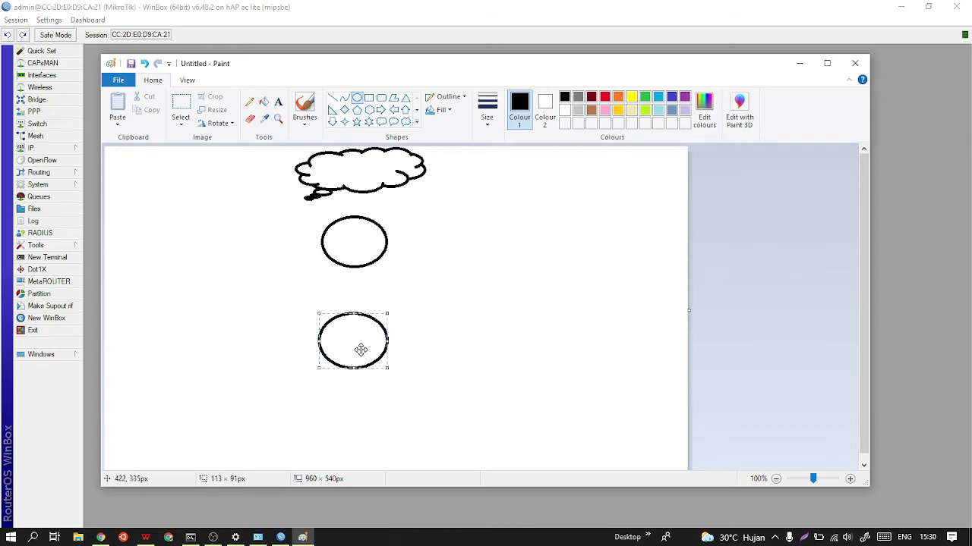
Connect the cloud to the upper ellipse with one line and the two ellipses with two lines, and draw a cross in the lower ellipse
click(332, 98)
drag(361, 191, 359, 218)
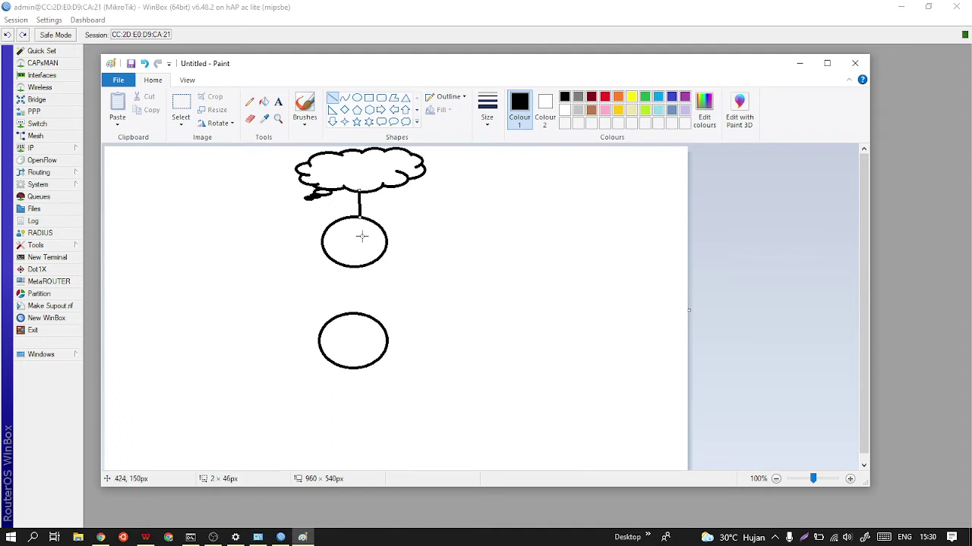
mouse_move(331, 335)
mouse_down()
mouse_move(365, 355)
mouse_move(335, 353)
mouse_up()
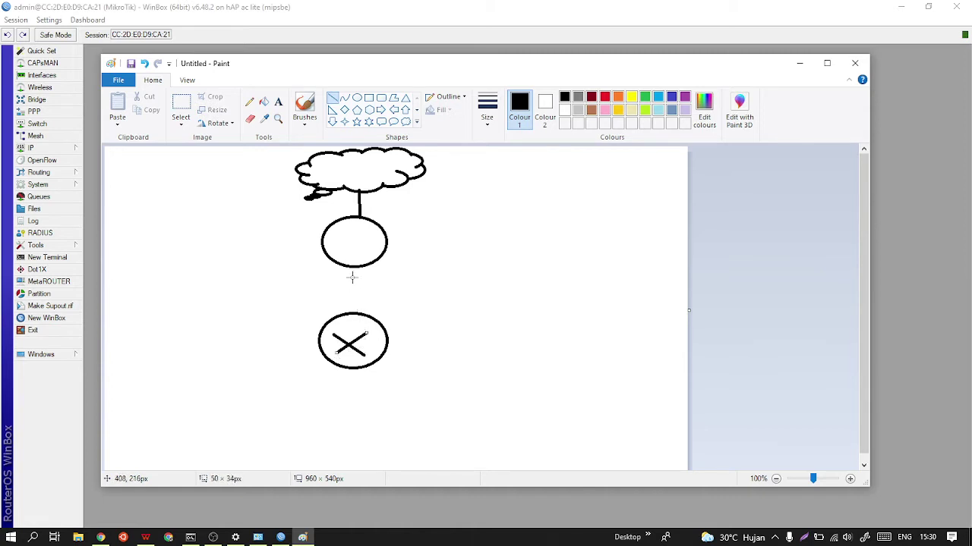
mouse_move(351, 267)
mouse_down()
mouse_move(350, 326)
mouse_move(349, 312)
mouse_up()
drag(370, 263, 363, 314)
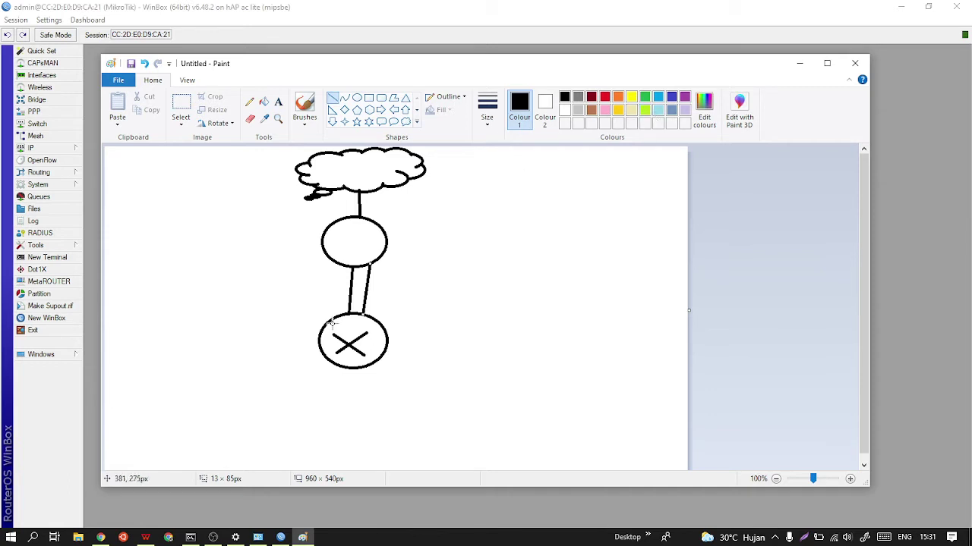
Look over the Paint network sketch again and return to the DHCP Client window in WinBox
click(799, 63)
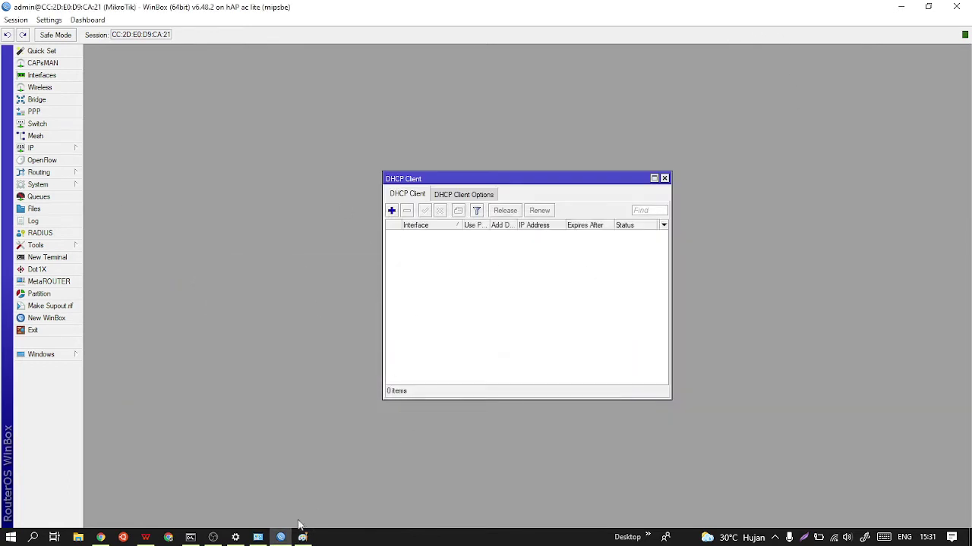
click(302, 537)
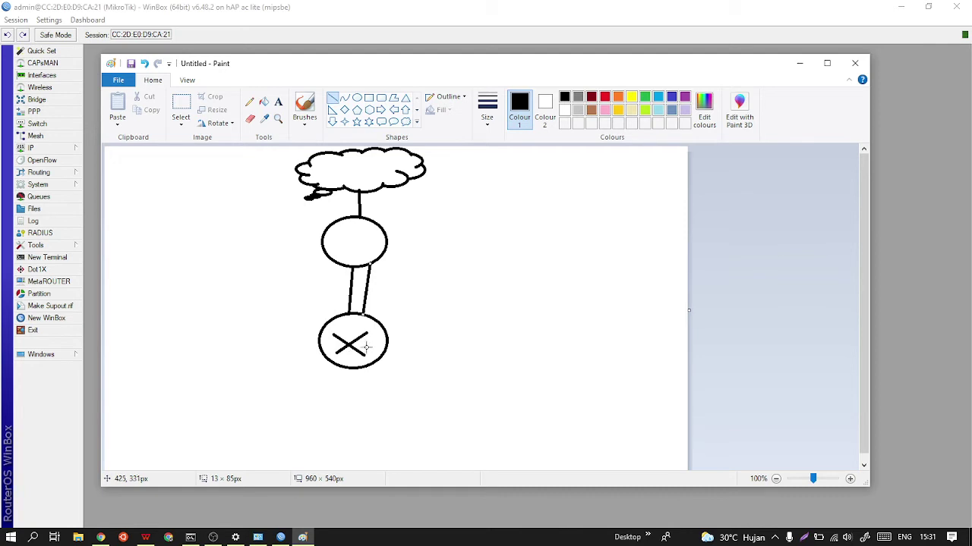
click(799, 64)
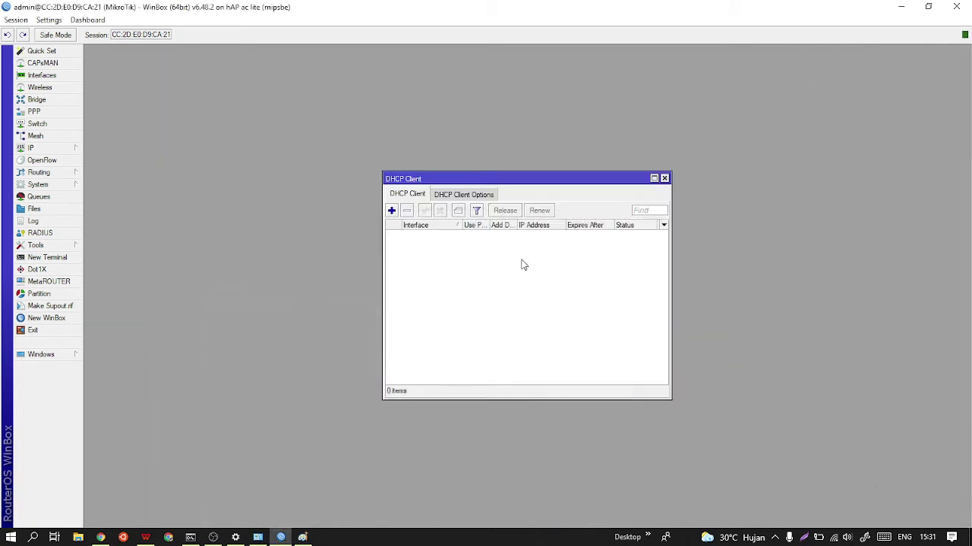
Add a DHCP client on interface ether2 with Add Default Route set to no
click(392, 211)
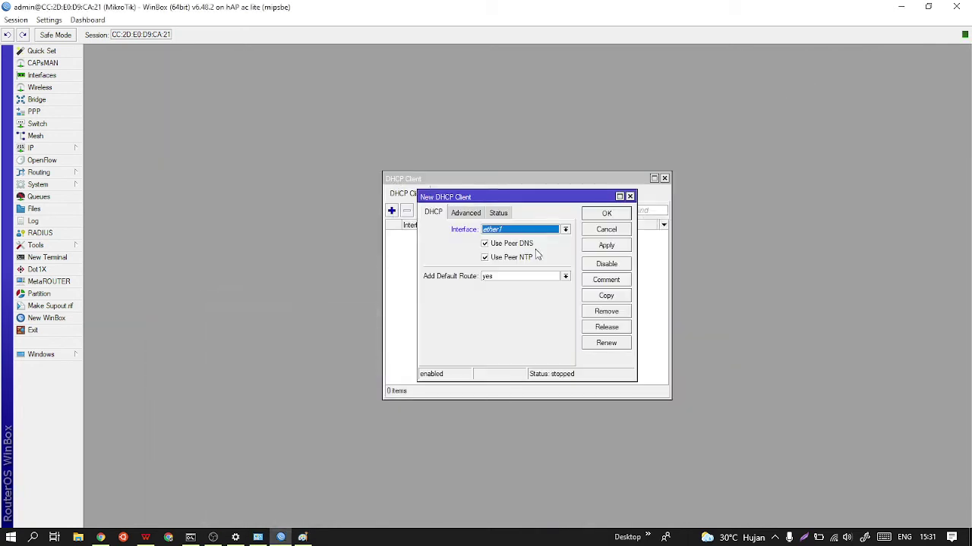
click(560, 231)
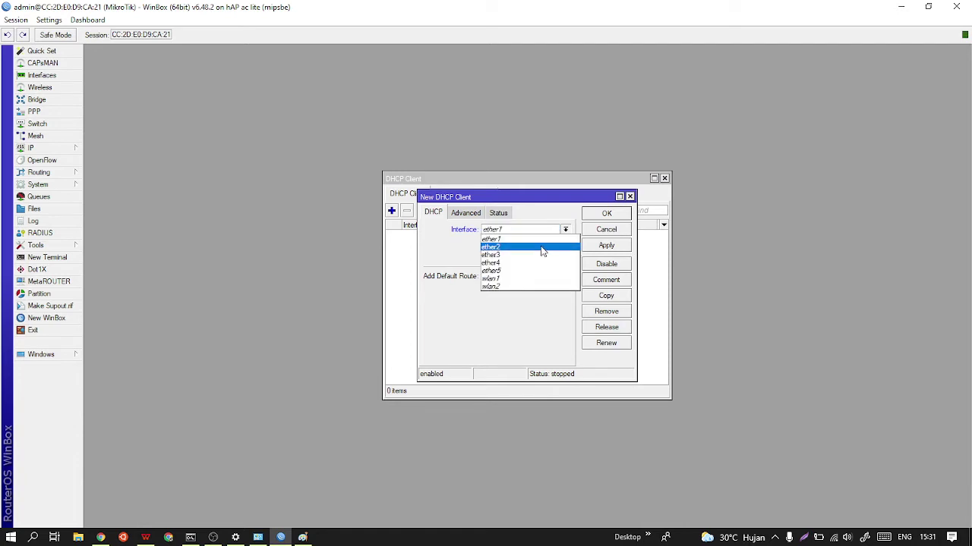
click(542, 248)
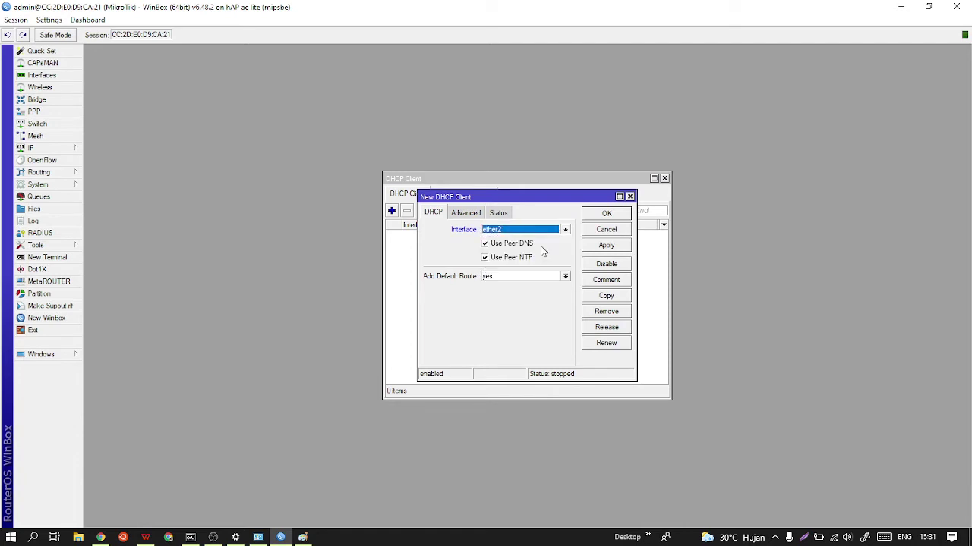
click(535, 277)
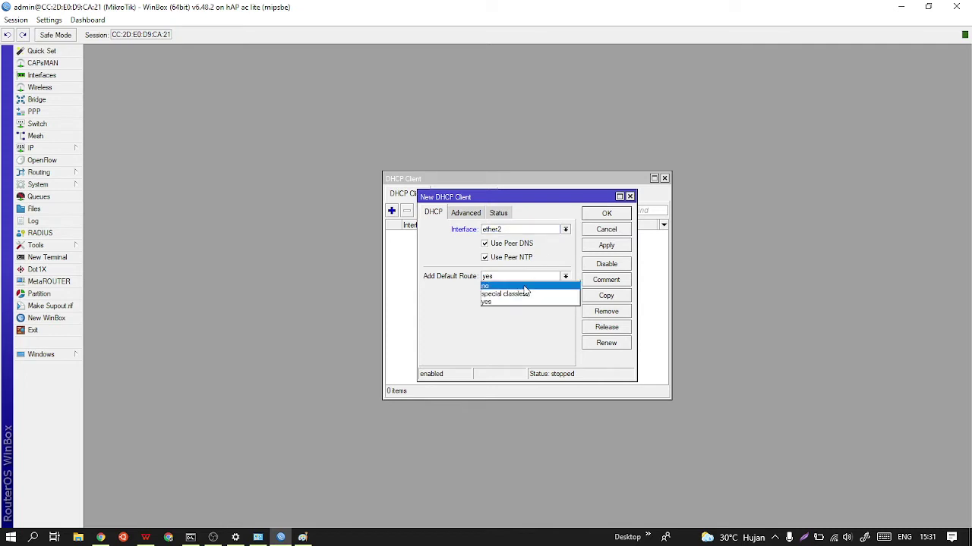
click(523, 286)
click(607, 247)
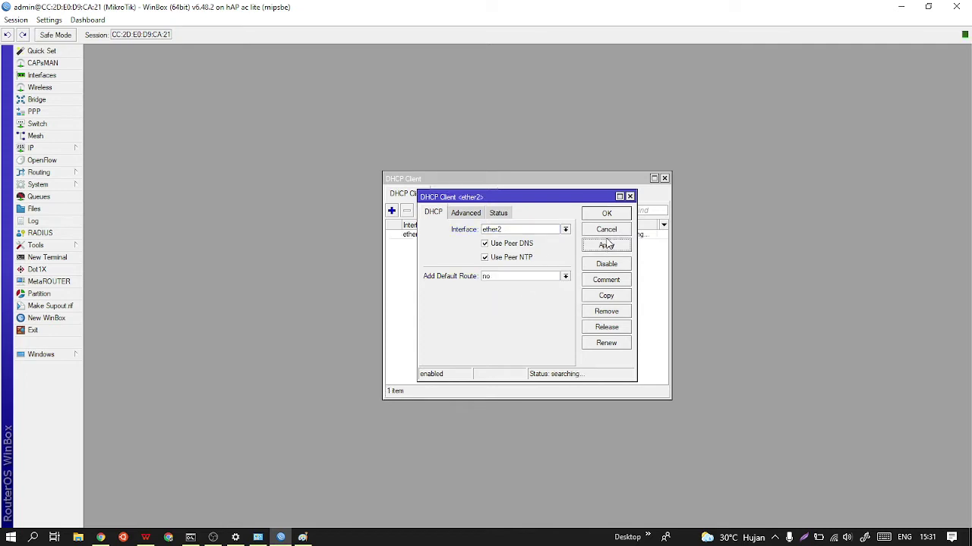
click(610, 214)
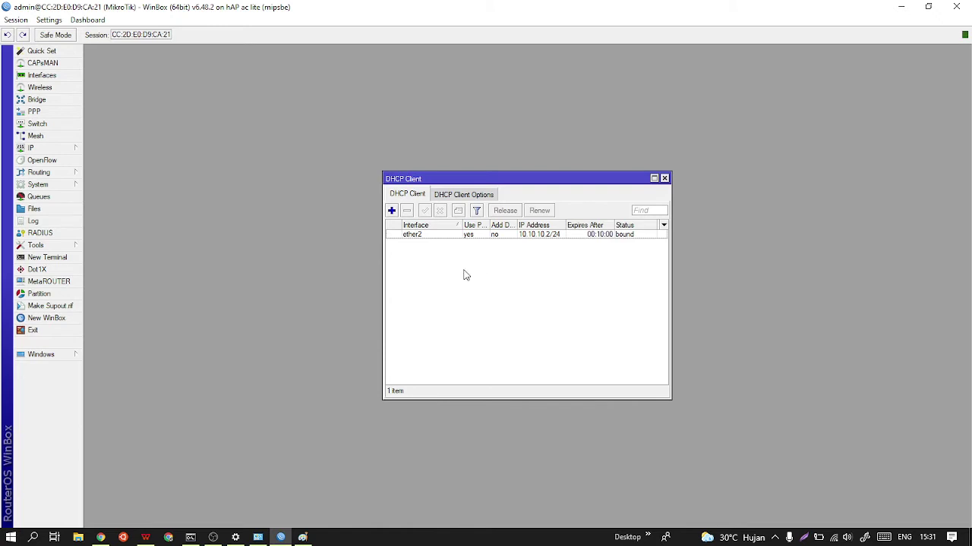
Add a DHCP client on interface ether3 with Add Default Route set to no
drag(458, 182, 443, 134)
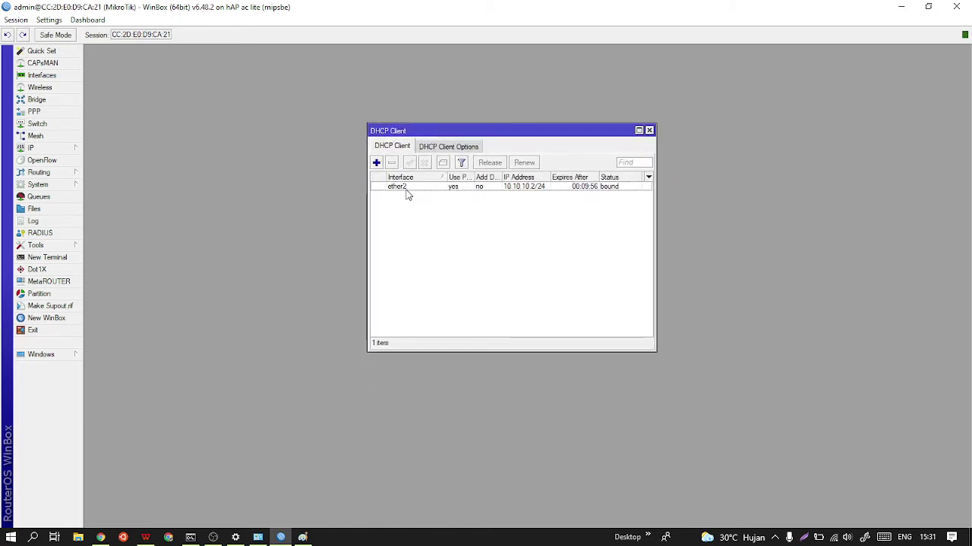
click(376, 163)
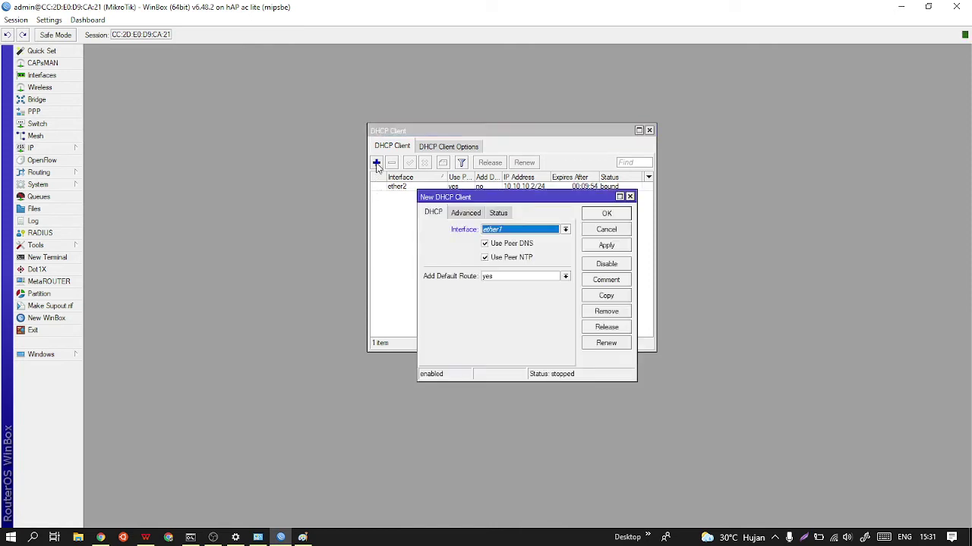
click(505, 231)
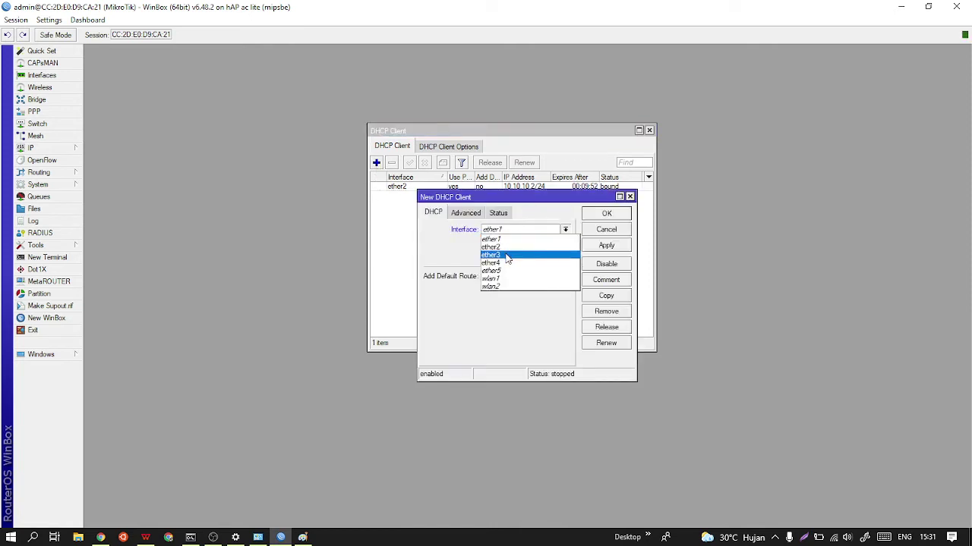
click(506, 256)
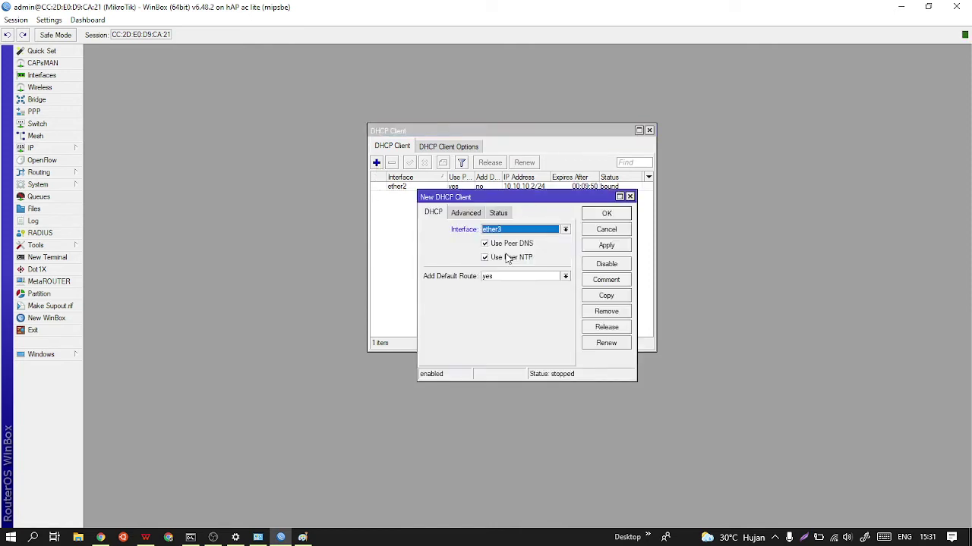
click(565, 277)
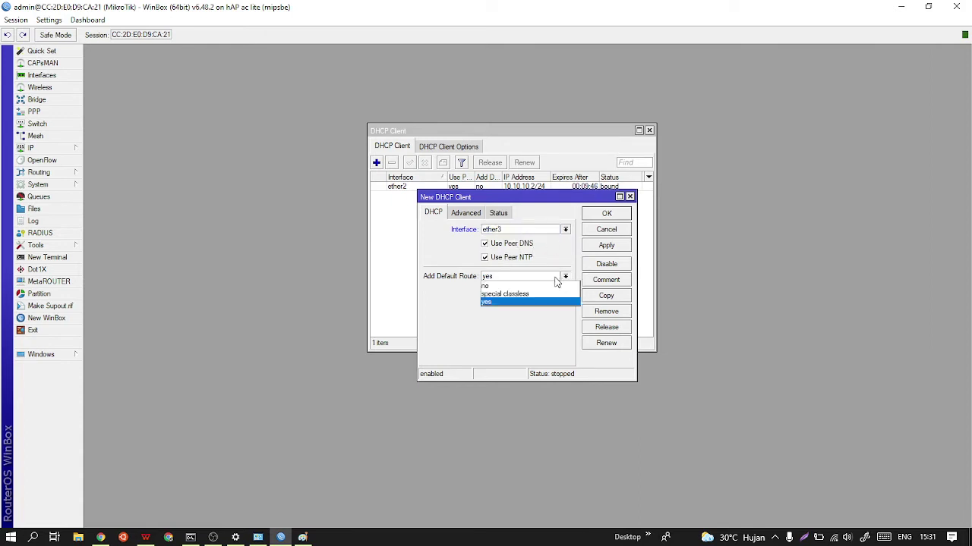
click(529, 286)
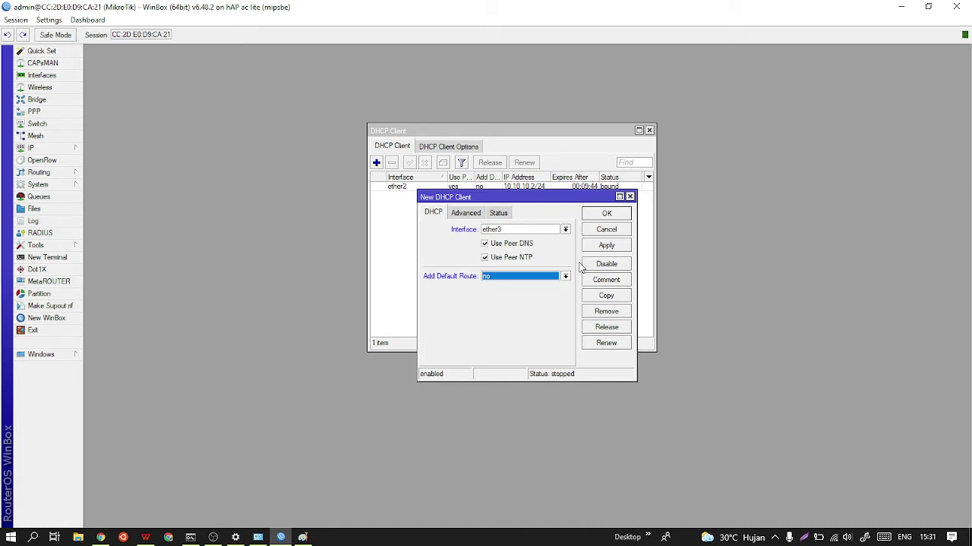
click(606, 246)
click(607, 213)
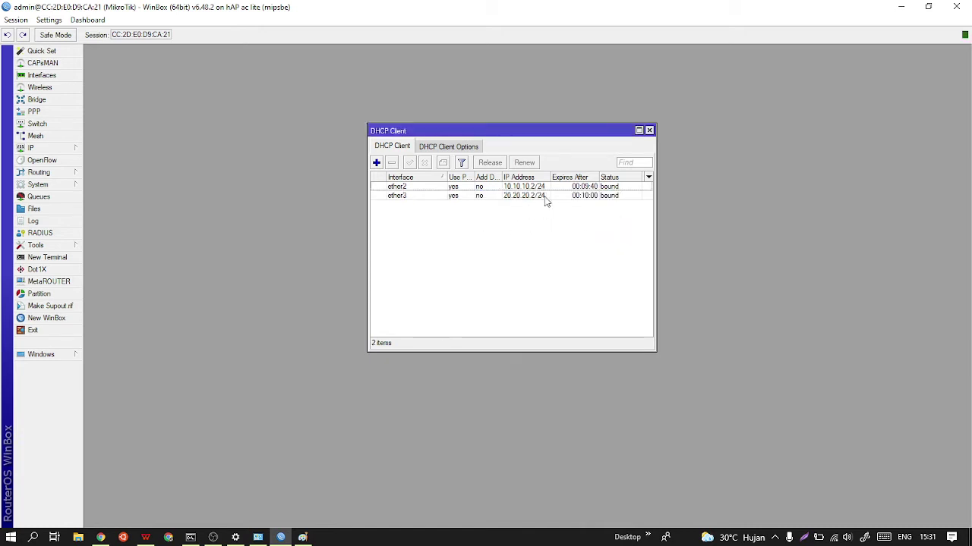
Compare the IP addresses obtained by the ether2 and ether3 DHCP clients
click(523, 190)
click(522, 195)
click(524, 190)
click(524, 195)
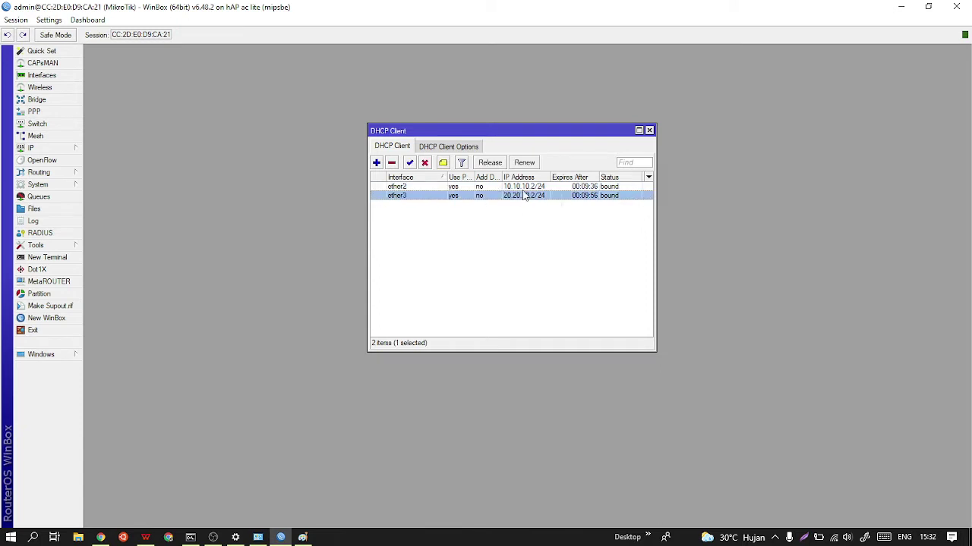
click(523, 187)
click(525, 195)
click(528, 186)
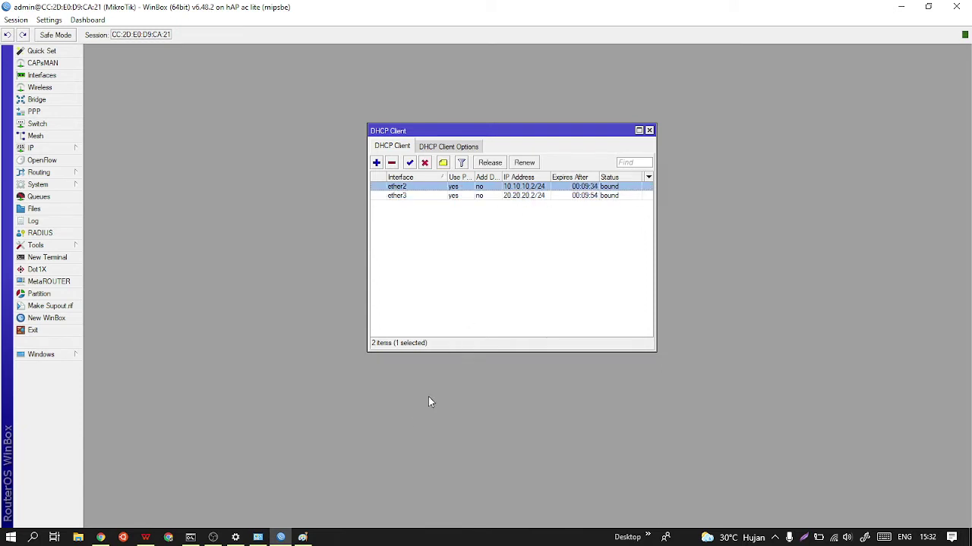
In the Paint sketch, draw a line down from the crossed ellipse to a rectangle about 132 × 82 px
click(302, 538)
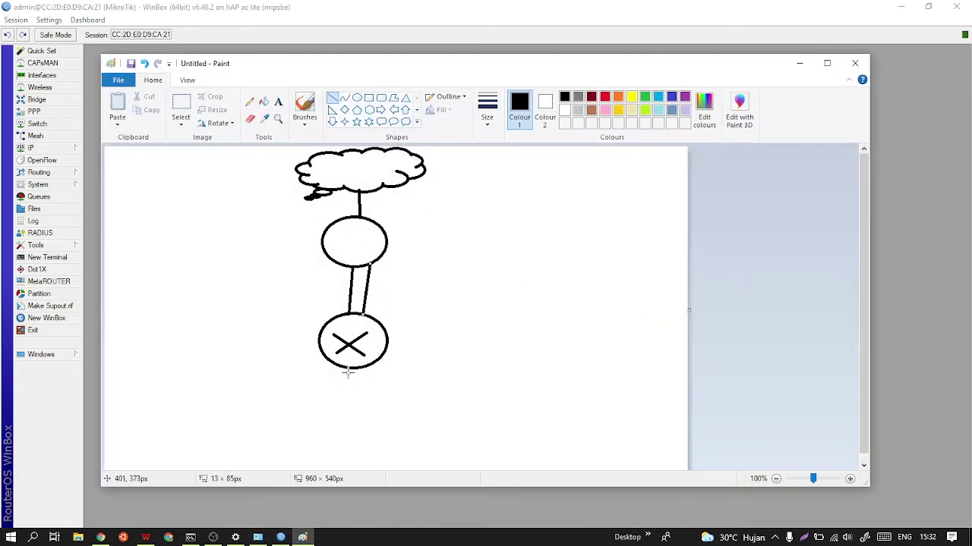
drag(348, 371, 350, 410)
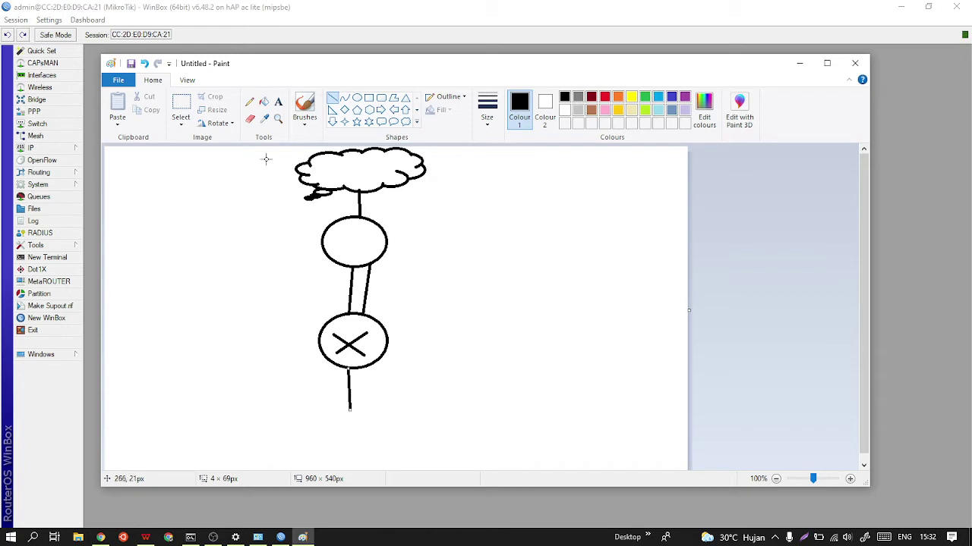
click(368, 98)
mouse_move(327, 408)
mouse_down()
mouse_move(390, 461)
mouse_move(409, 459)
mouse_up()
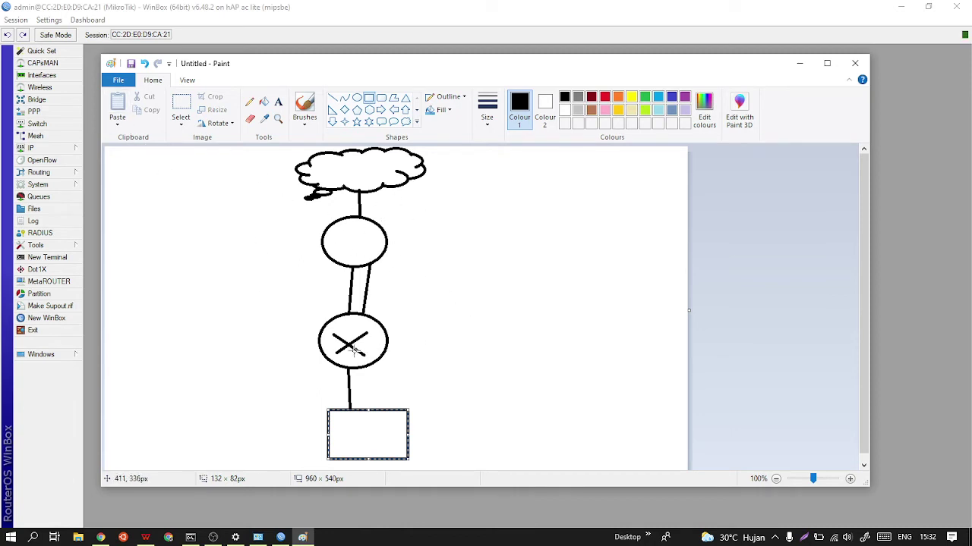
Review the ISP addresses in the LOAD BALANCE NTH topology in the WPS Office document and return to WinBox
click(799, 63)
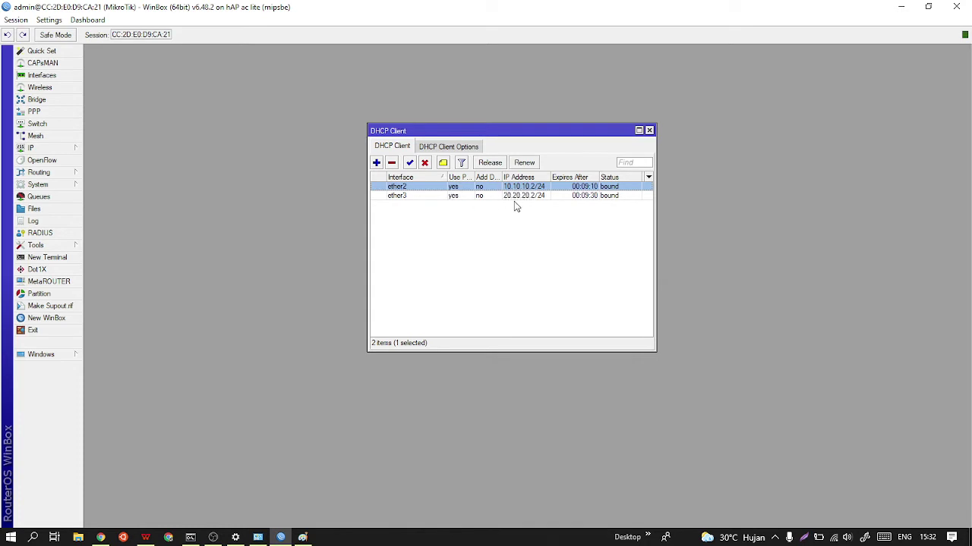
click(145, 537)
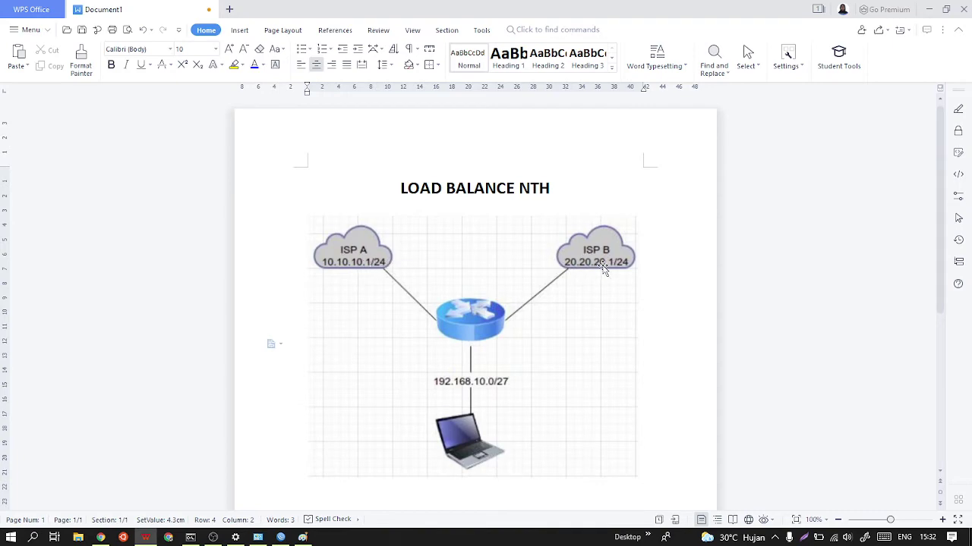
click(929, 9)
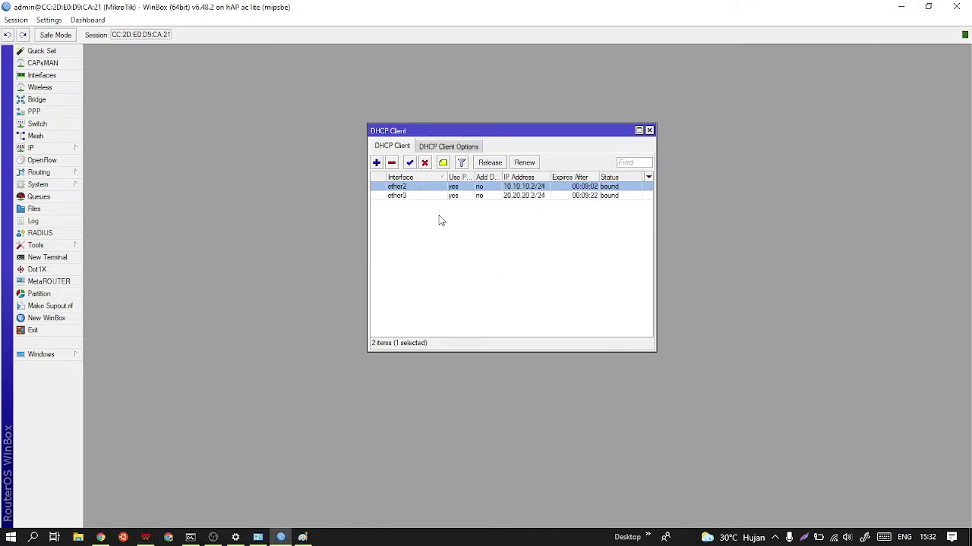
Add the IP address 192.168.10.1/27 on interface ether4 to the router's address list
click(61, 147)
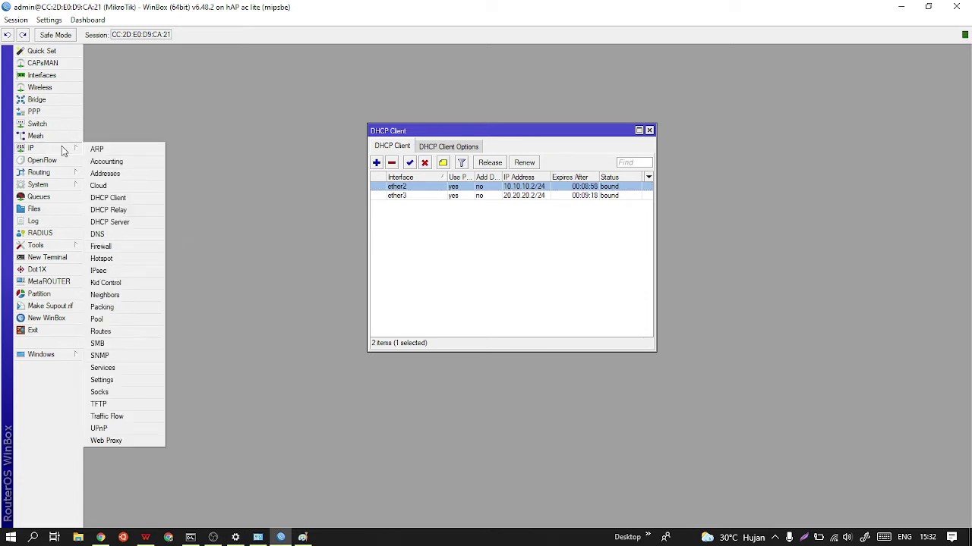
click(99, 173)
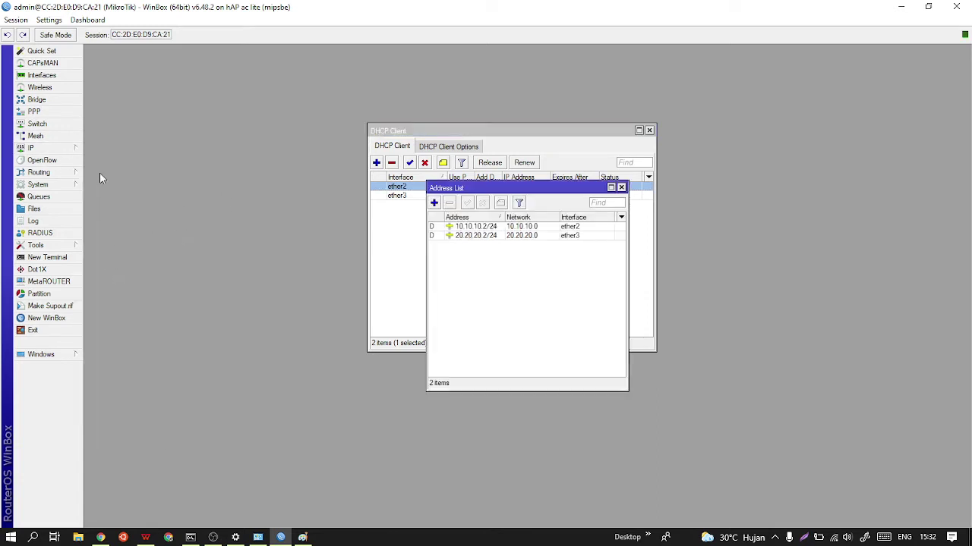
click(434, 203)
text(192)
text(.168.10.1/2)
text(7)
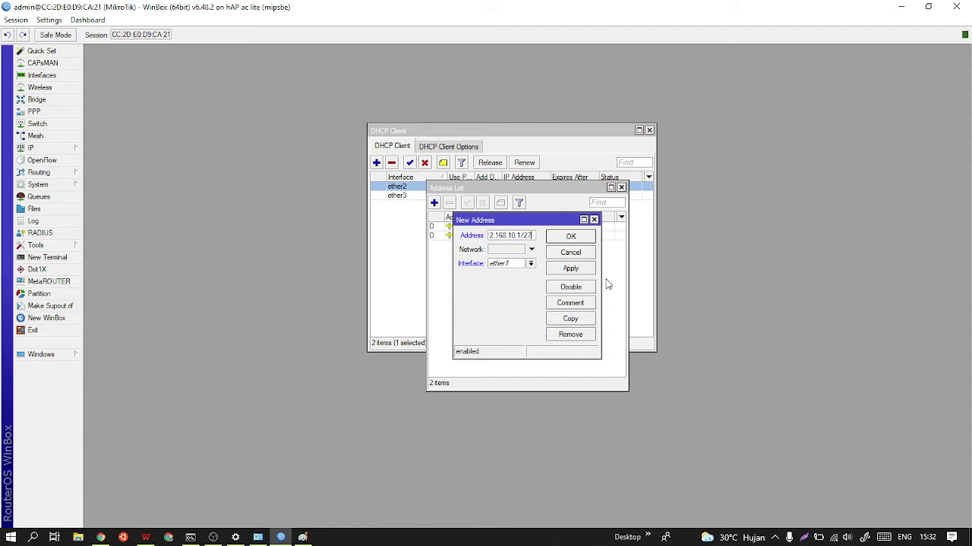
click(530, 264)
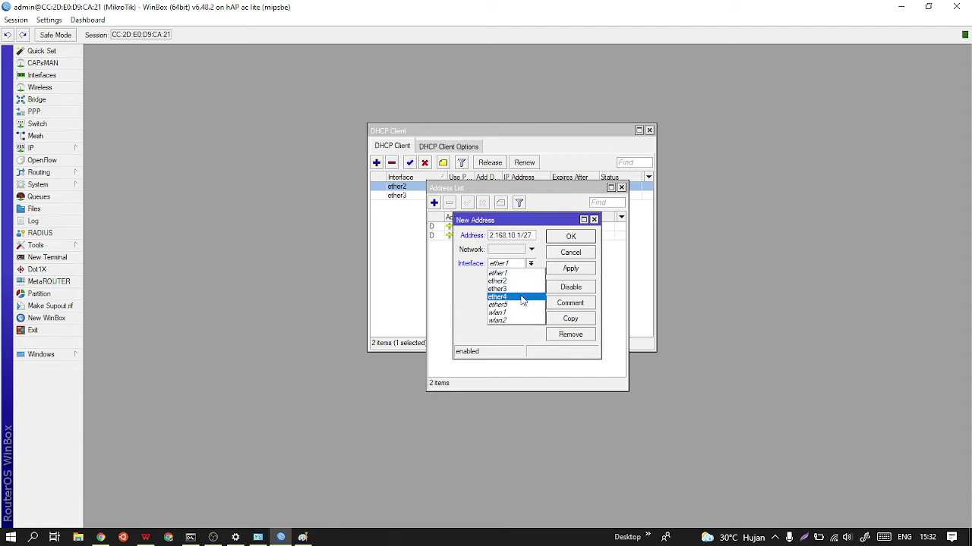
click(522, 298)
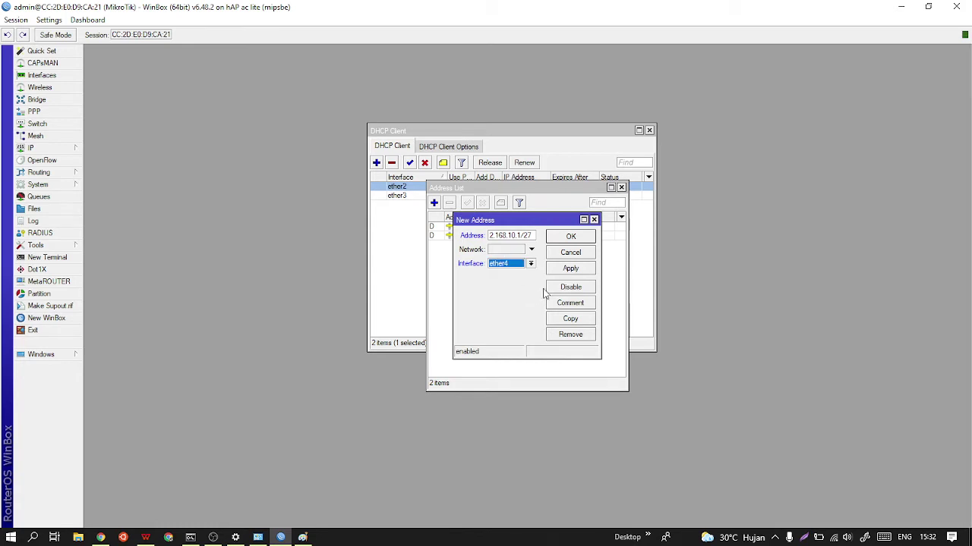
click(570, 270)
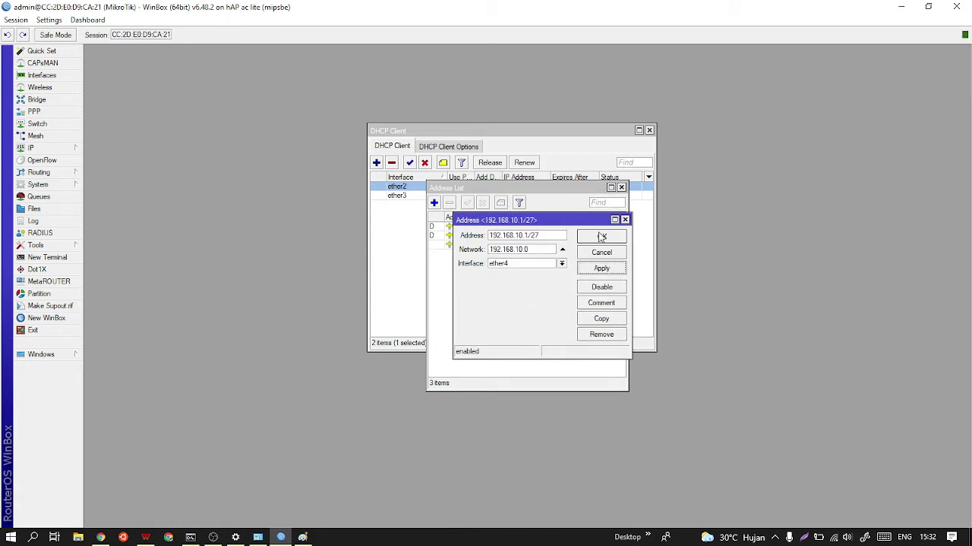
click(601, 237)
Check the new ether4 address against the client network in the WPS Office topology document and return to WinBox
drag(531, 187, 593, 304)
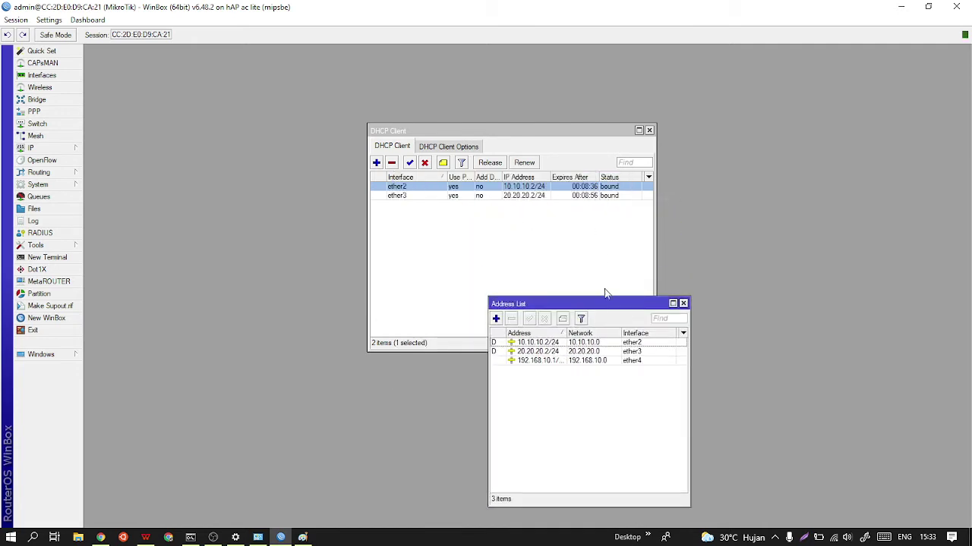
drag(598, 302, 600, 189)
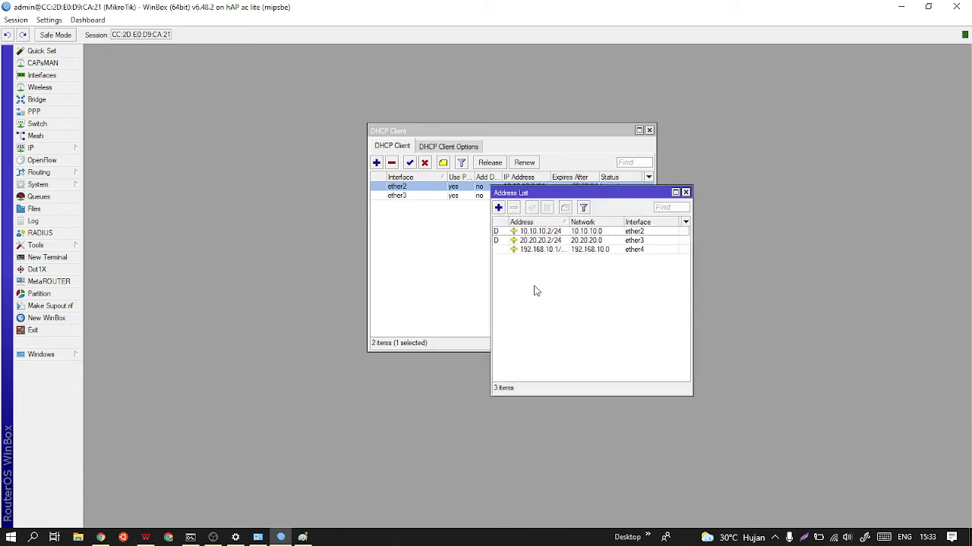
click(540, 252)
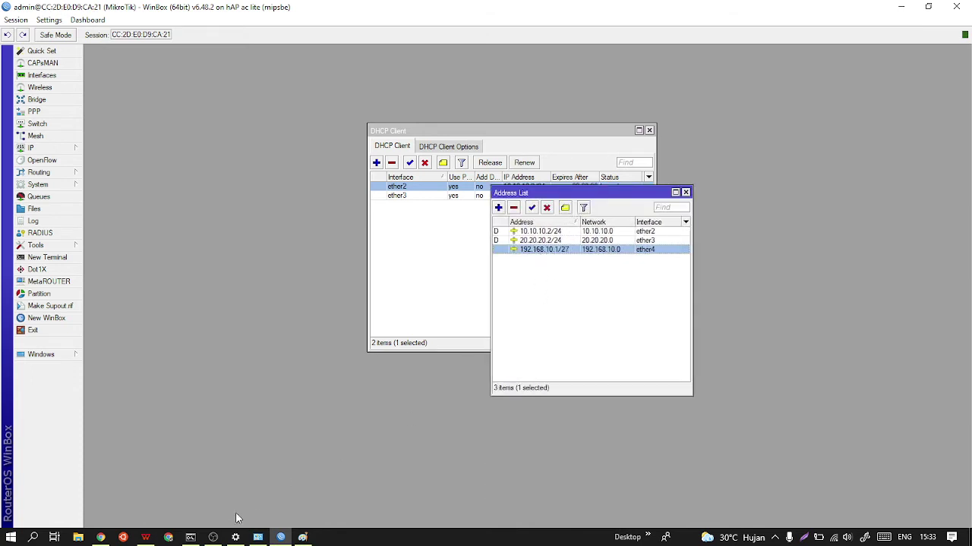
click(145, 537)
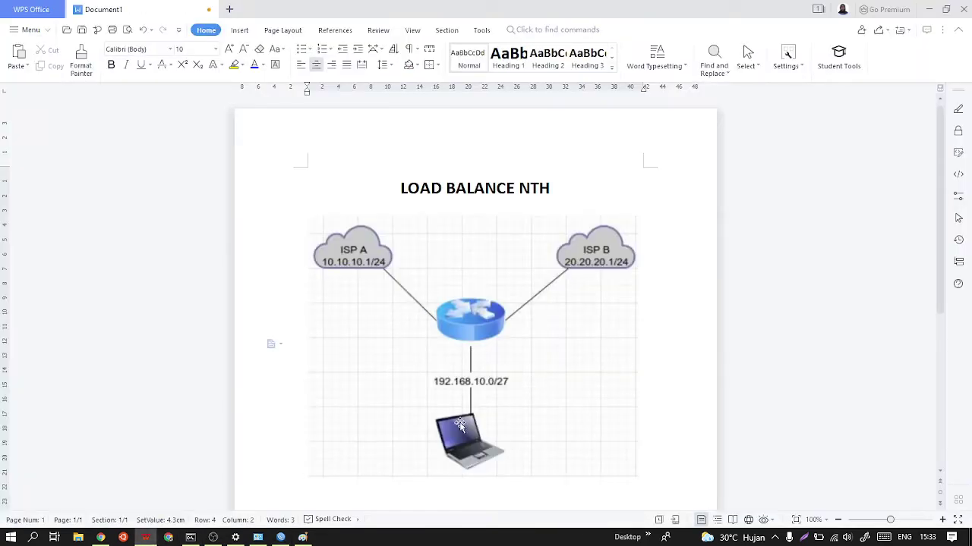
click(927, 9)
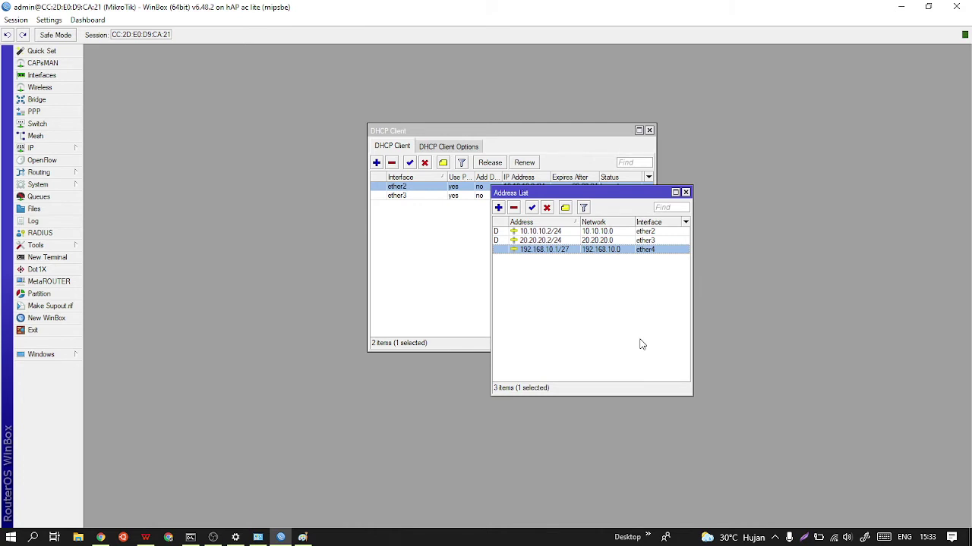
drag(572, 190, 504, 156)
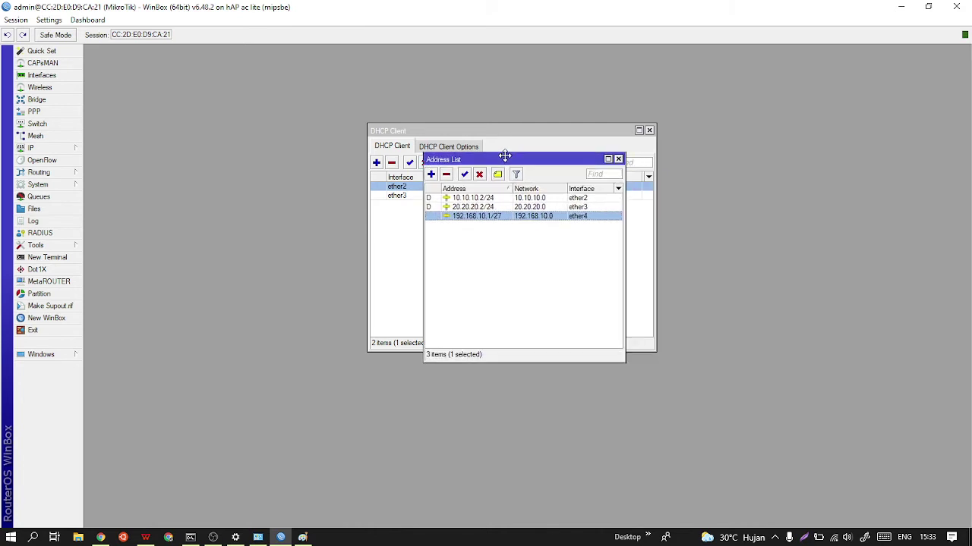
Start the DHCP server setup on interface ether4, consulting the topology document for the client-side connection
click(49, 150)
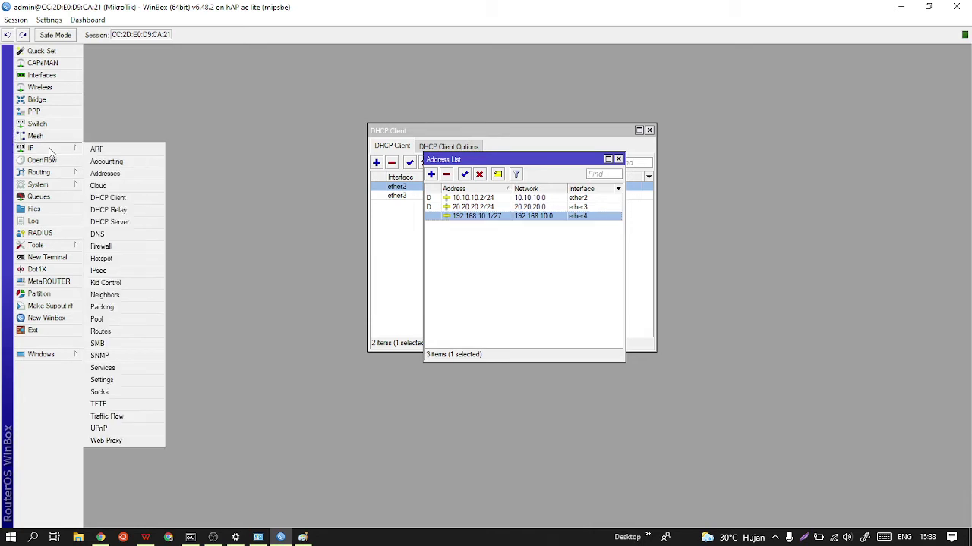
click(120, 221)
click(436, 211)
click(565, 287)
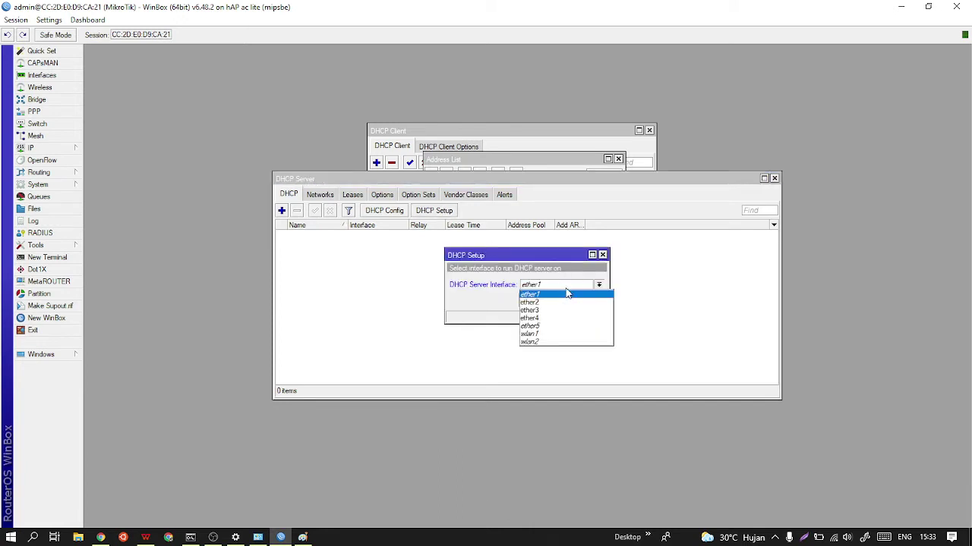
click(540, 319)
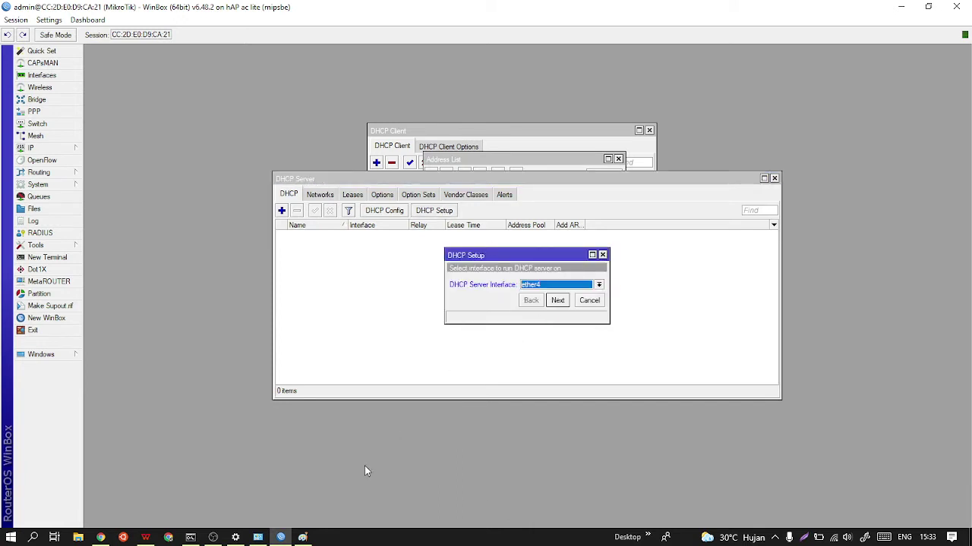
click(146, 537)
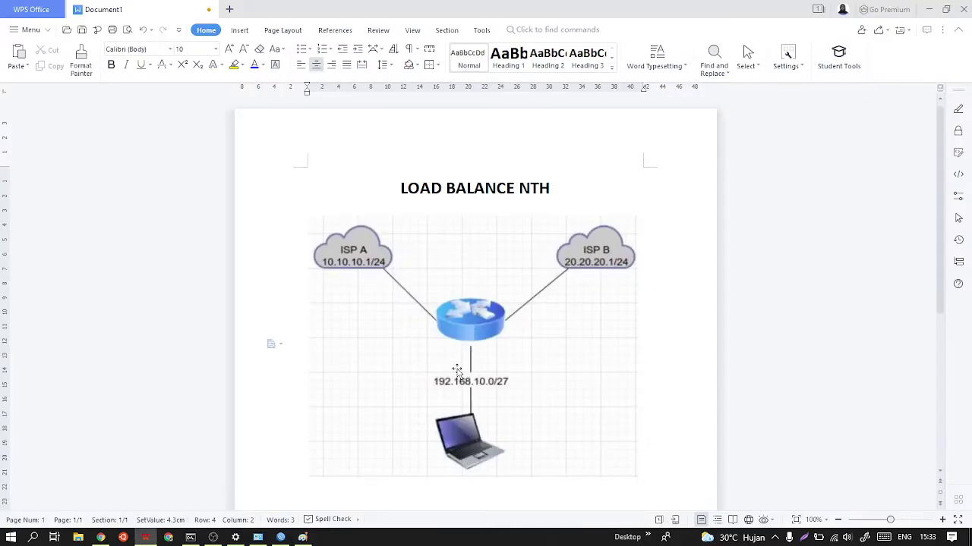
click(928, 8)
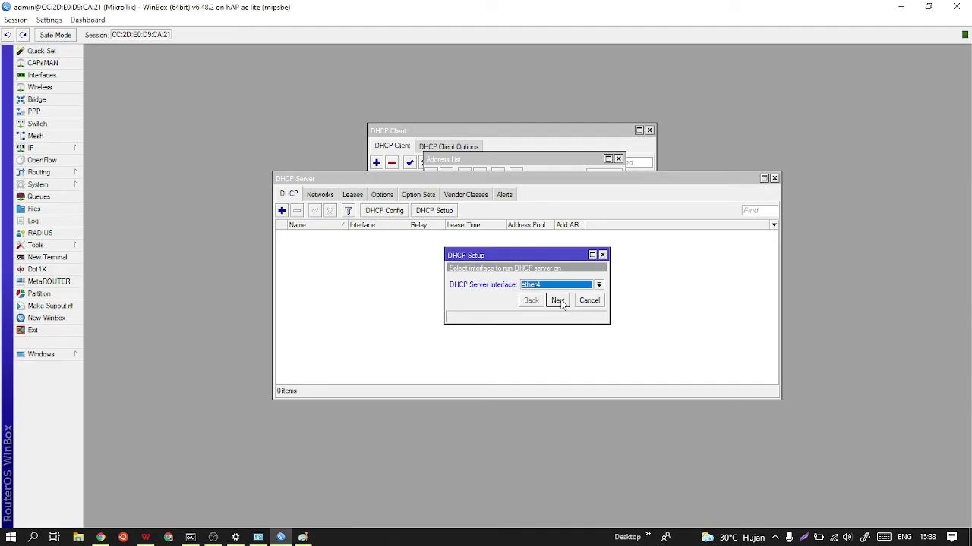
Complete the DHCP server setup with the address pool 192.168.10.2-192.168.10.30 and a lease time of 00:10:00
click(559, 300)
click(559, 300)
click(559, 300)
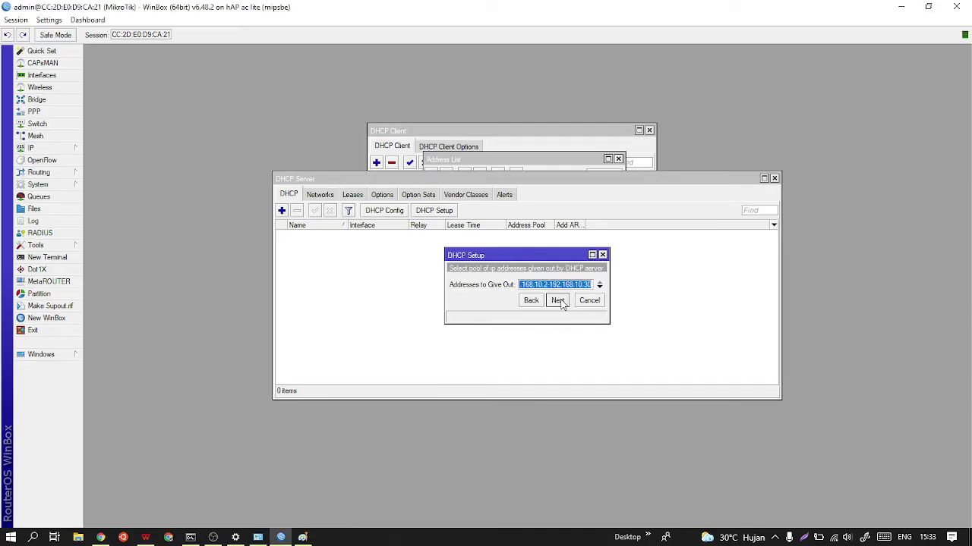
click(558, 300)
click(557, 342)
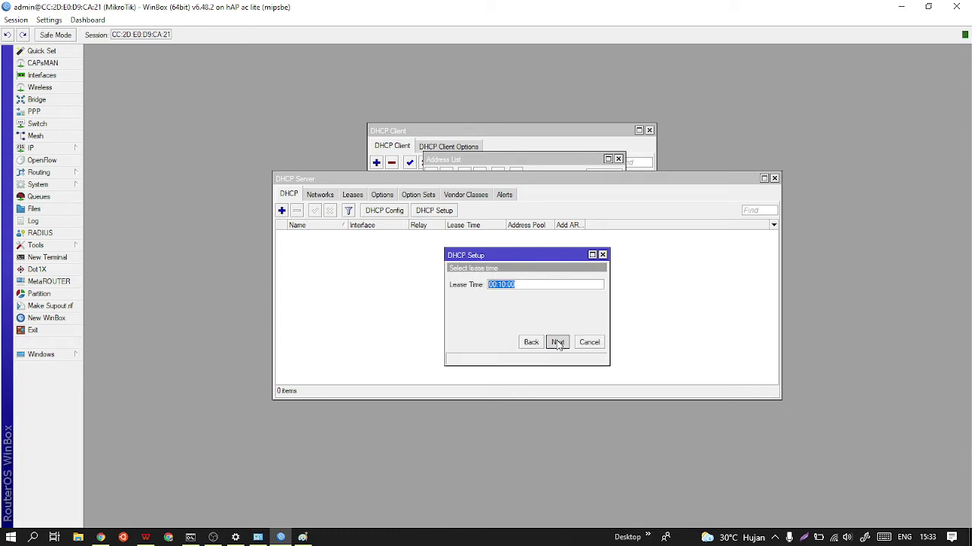
click(557, 342)
click(529, 283)
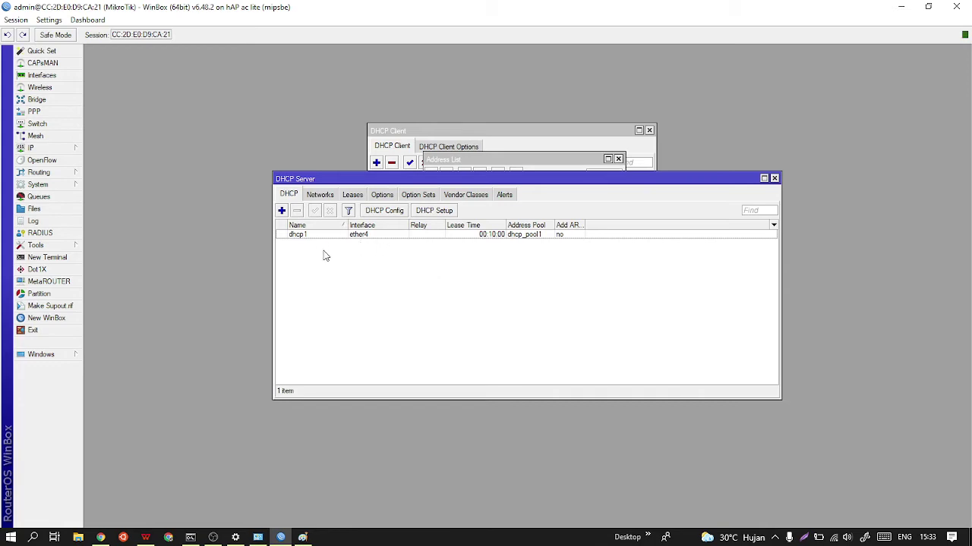
Spread out the DHCP Server and Address List windows to compare their entries with the DHCP clients
drag(455, 179, 601, 253)
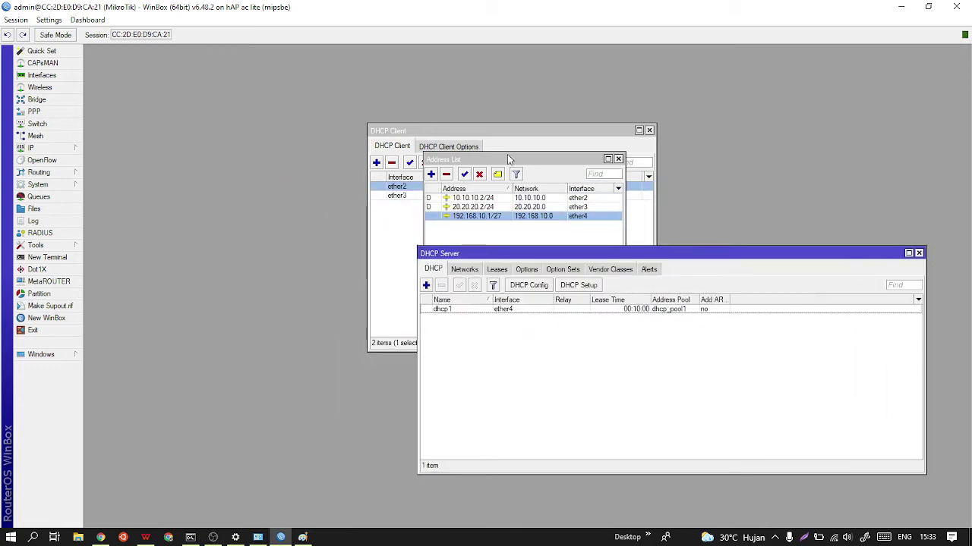
drag(507, 155, 681, 181)
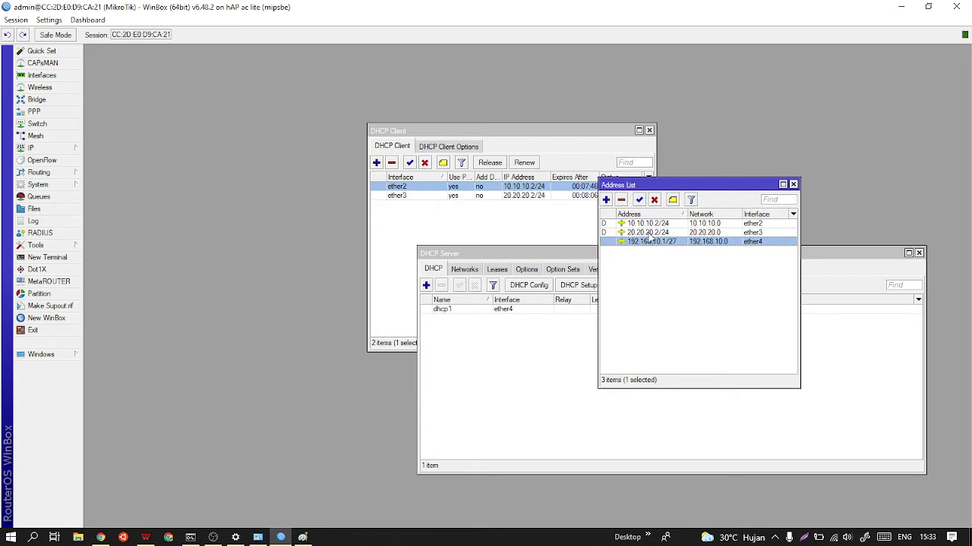
drag(683, 190, 835, 71)
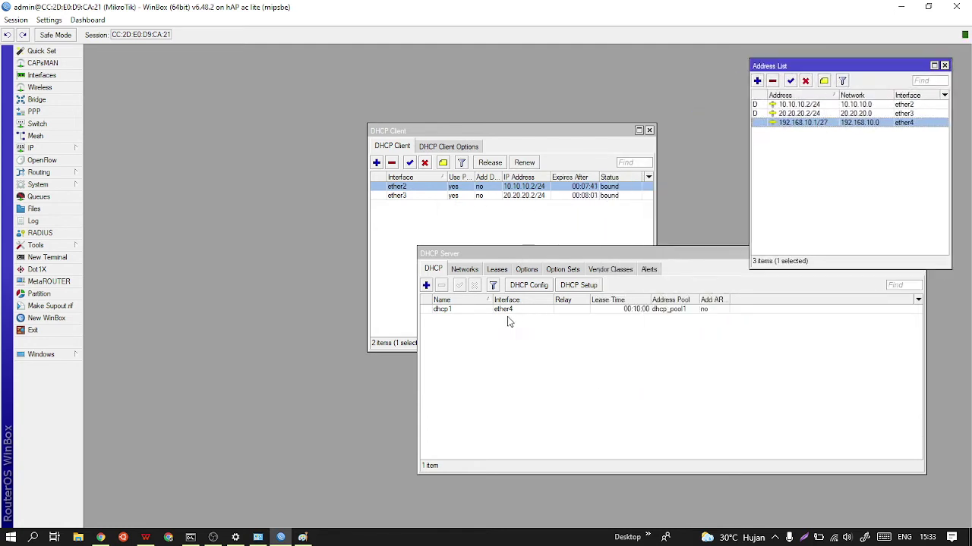
Review the DHCP server interface choice in DHCP Setup against the WPS Office topology, and leave the setup without changes
click(580, 285)
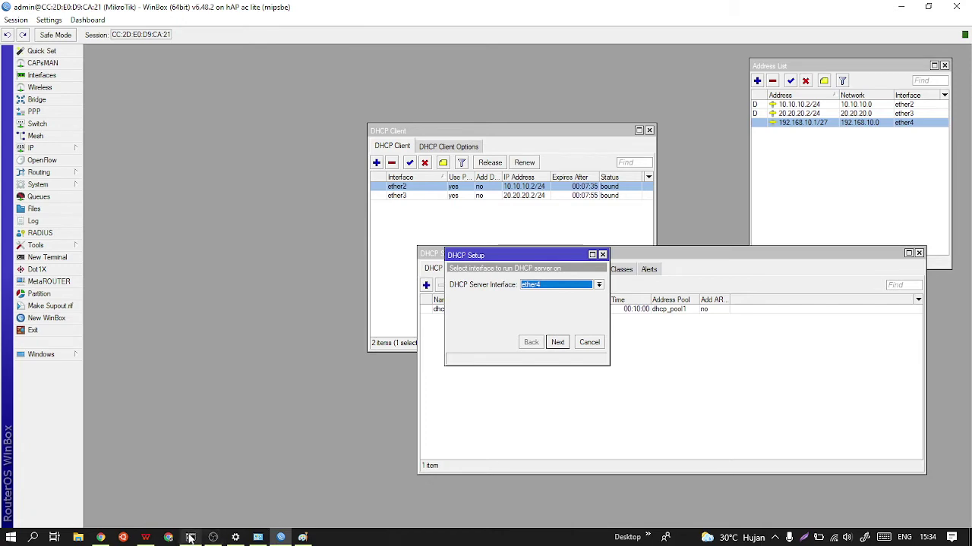
click(145, 537)
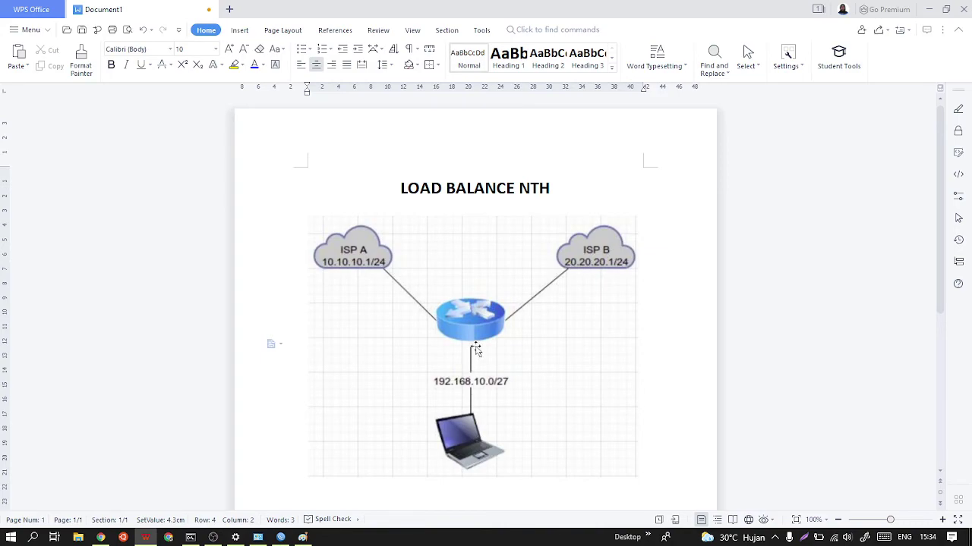
click(928, 9)
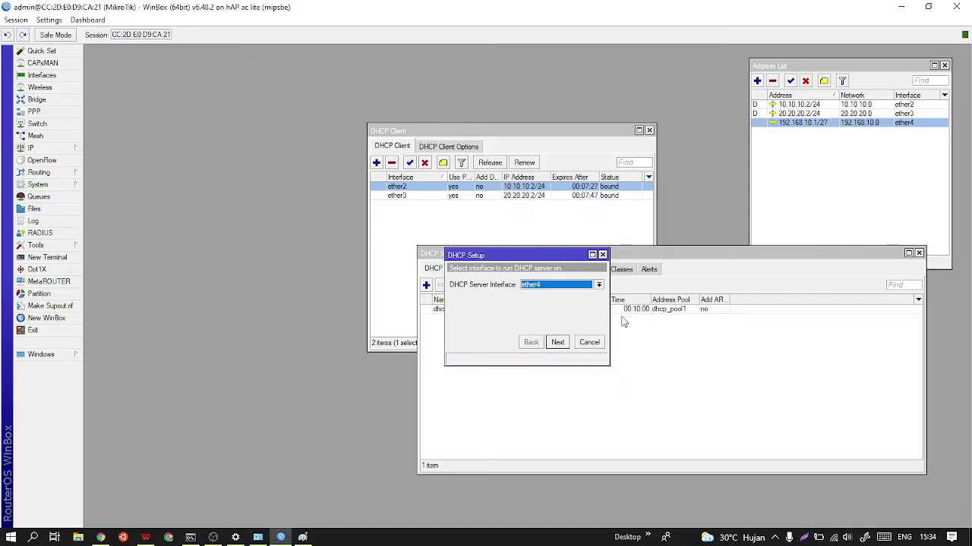
click(601, 255)
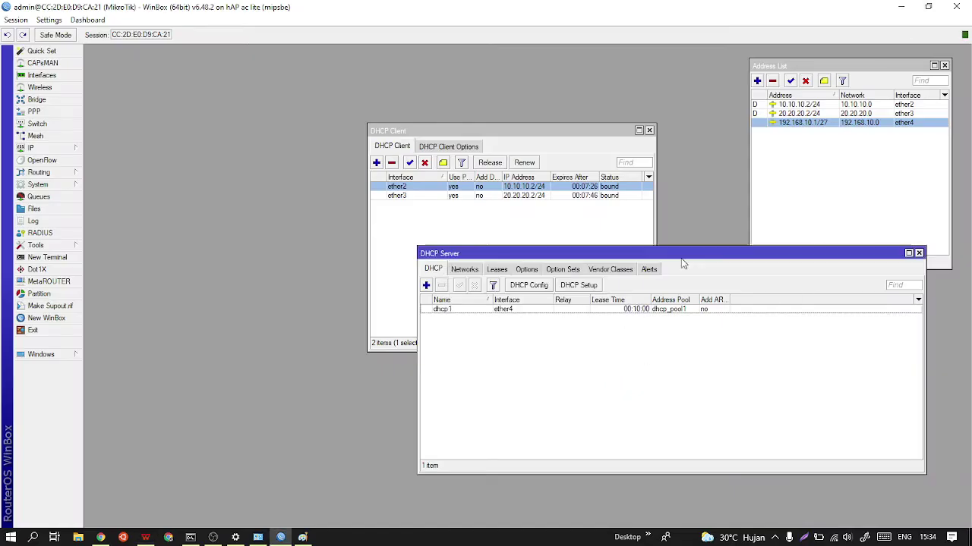
Close the DHCP Server, DHCP Client and Address List windows
click(918, 254)
click(648, 132)
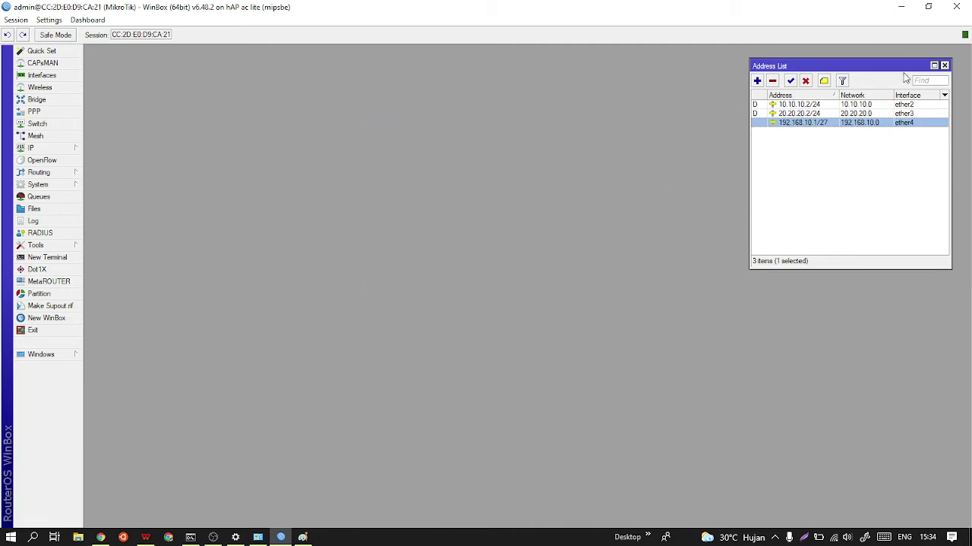
click(945, 66)
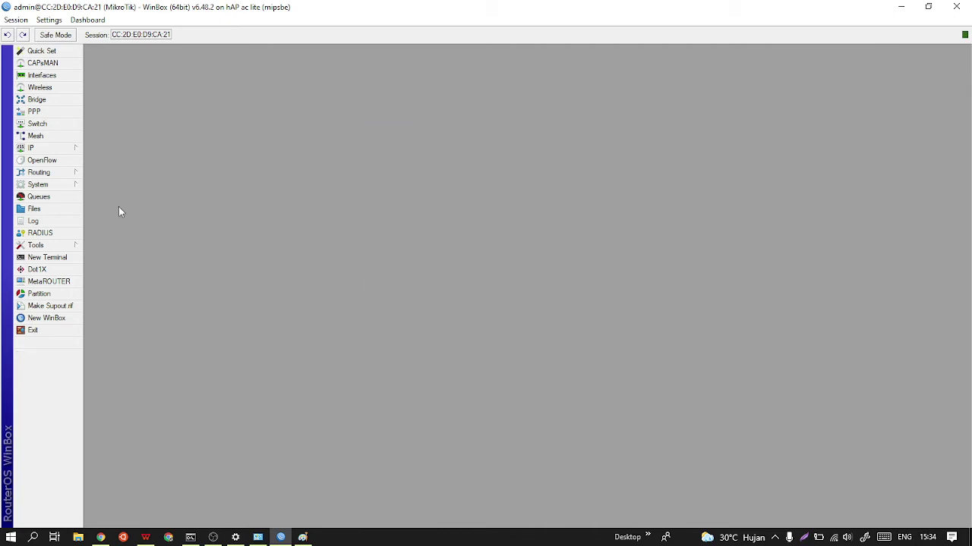
Open the IP firewall configuration and reconnect the dropped WinBox session to the router
click(69, 151)
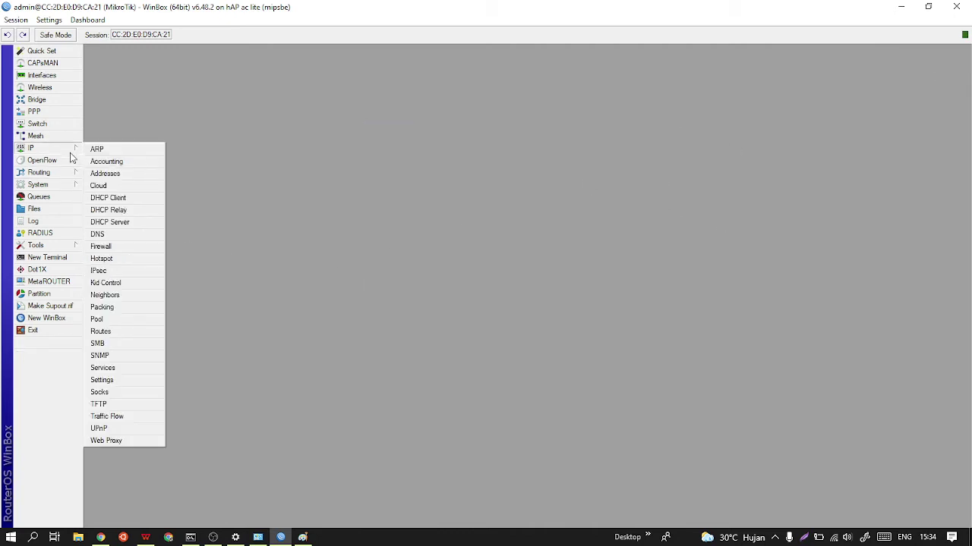
click(122, 247)
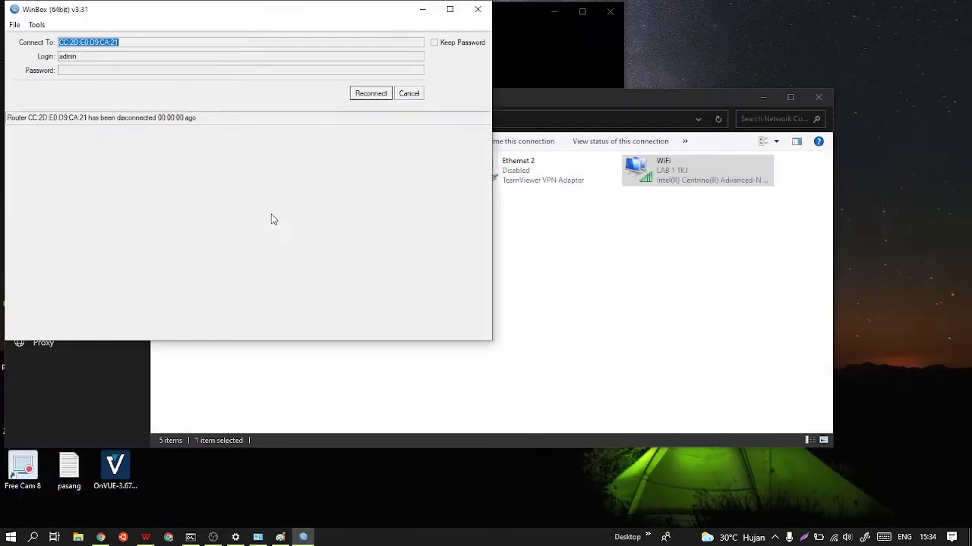
click(372, 94)
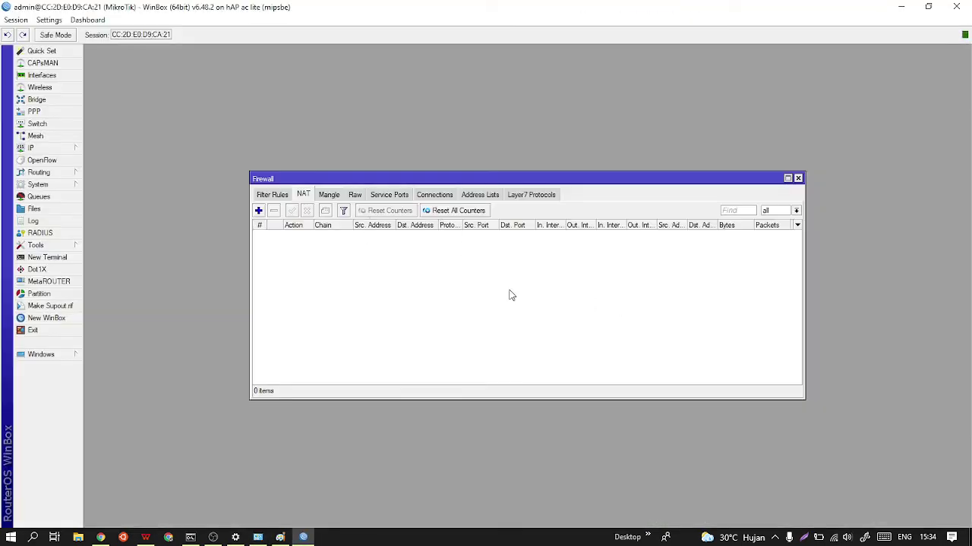
Start a new srcnat NAT rule with ether2 as the outgoing interface
click(259, 212)
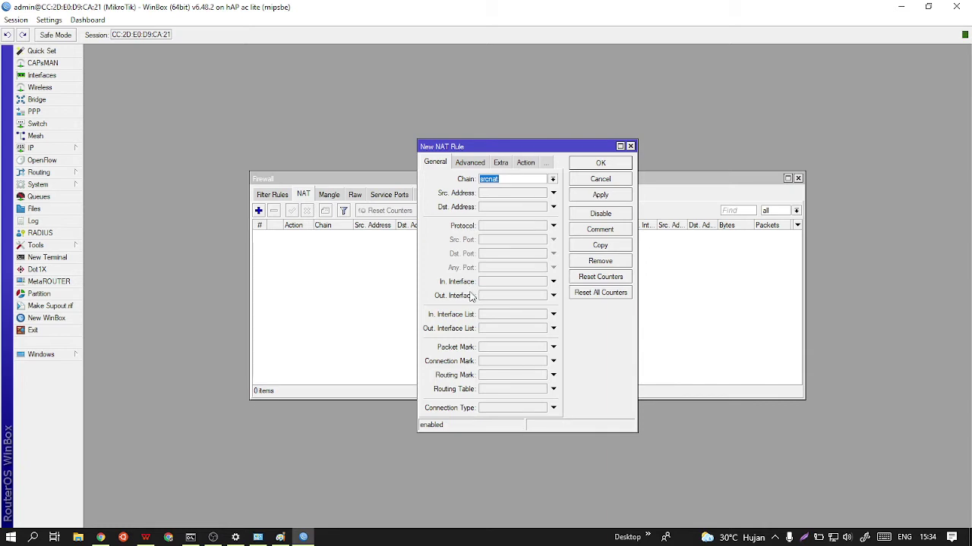
click(505, 296)
click(522, 301)
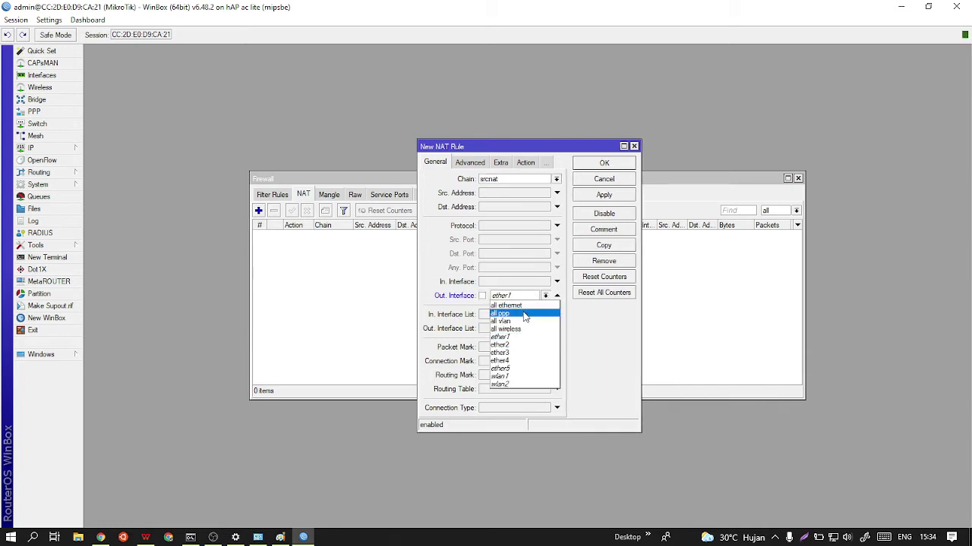
click(515, 351)
click(528, 296)
click(516, 341)
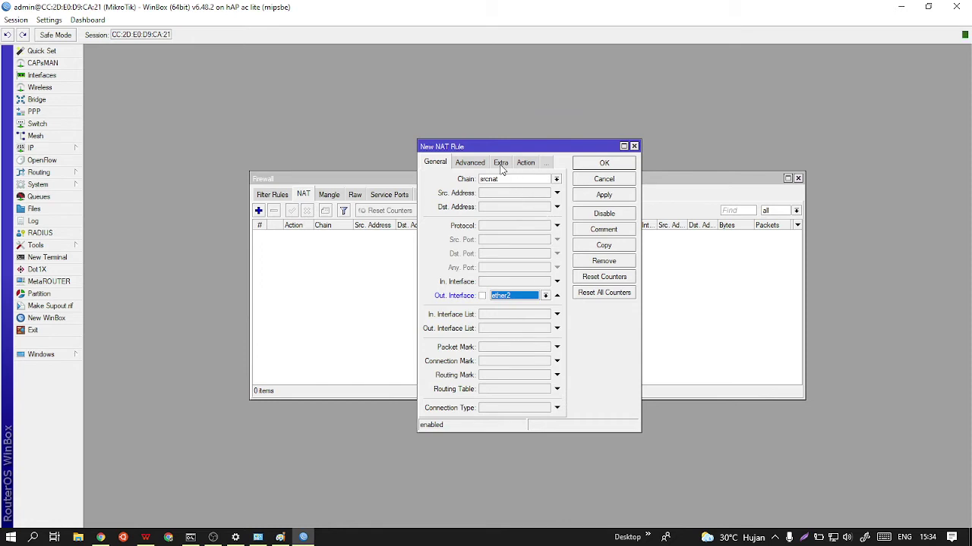
Set the action of the ether2 NAT rule to masquerade and save the rule
click(526, 163)
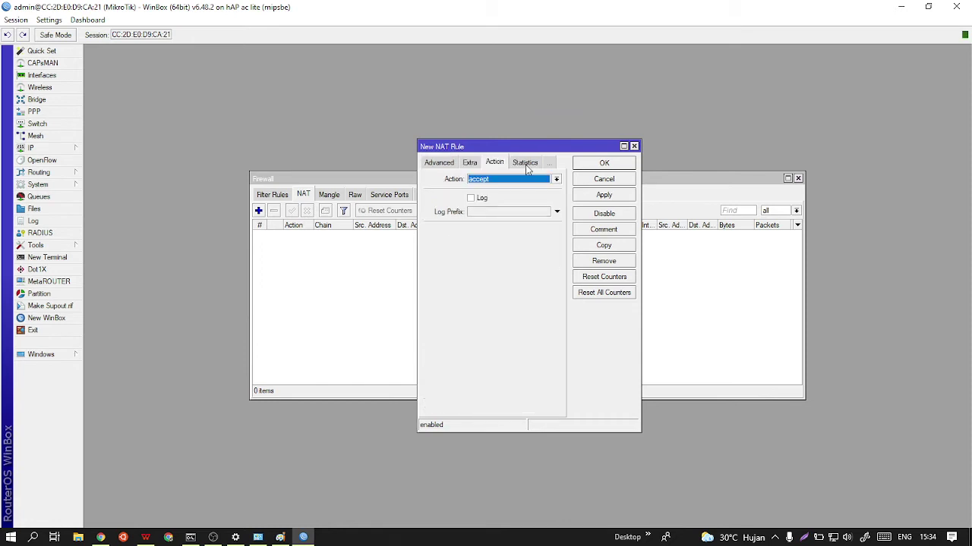
click(526, 180)
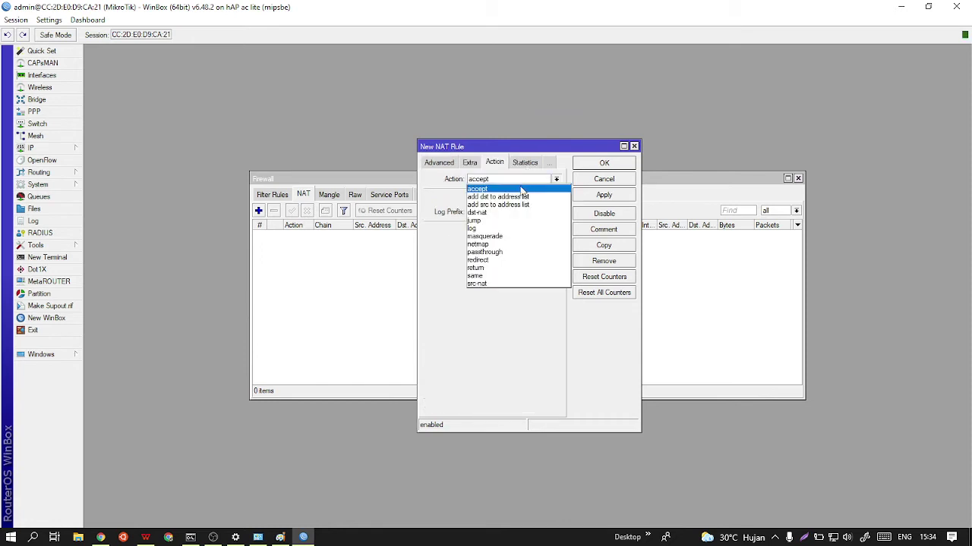
click(508, 239)
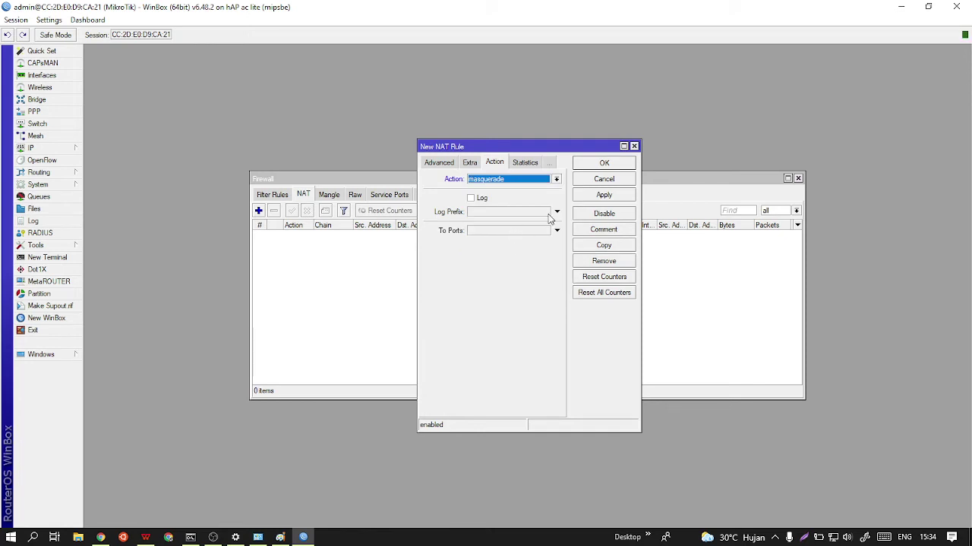
click(607, 198)
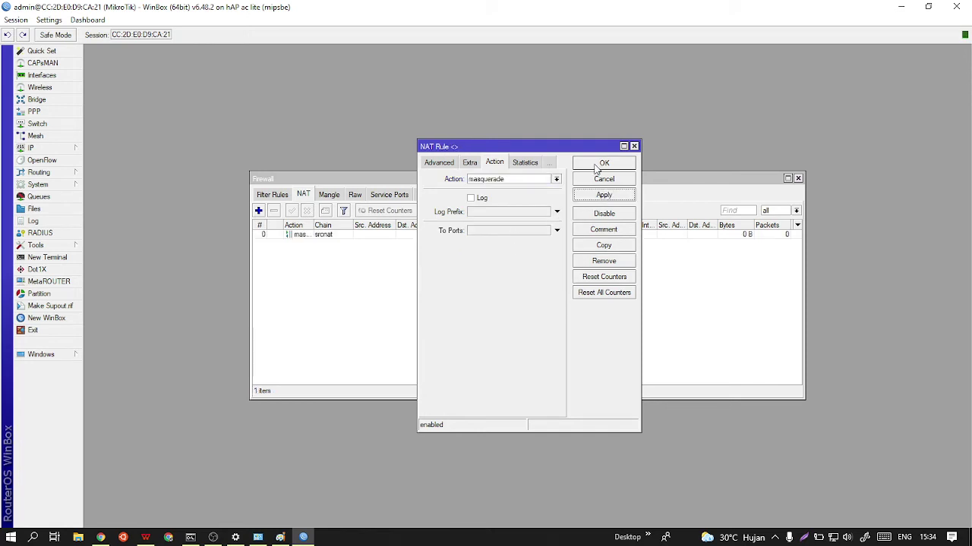
click(602, 164)
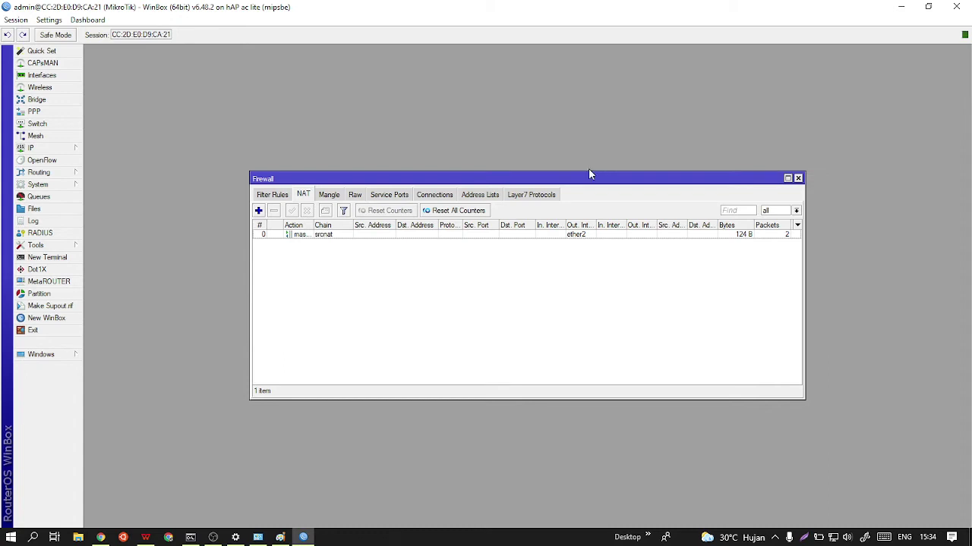
Start a second NAT rule with masquerade as its action
click(258, 211)
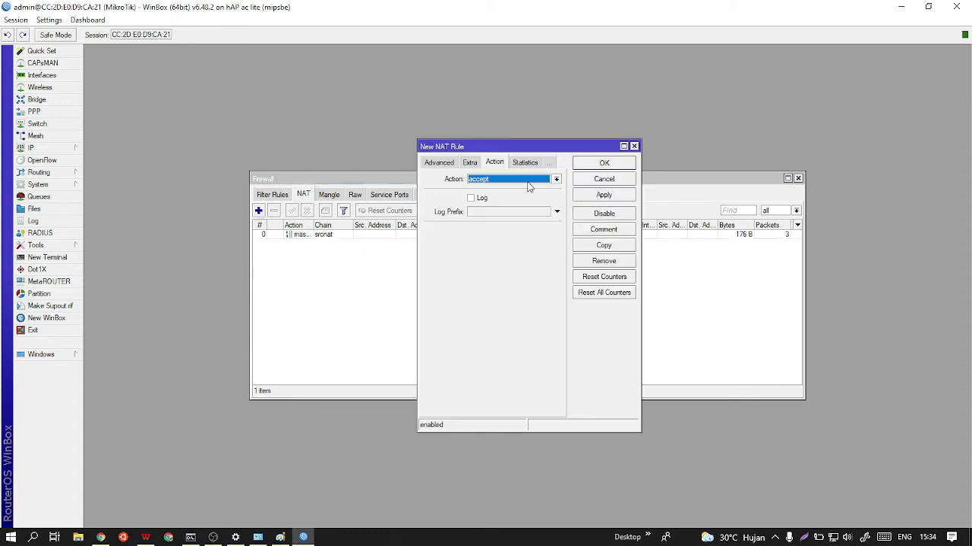
click(556, 179)
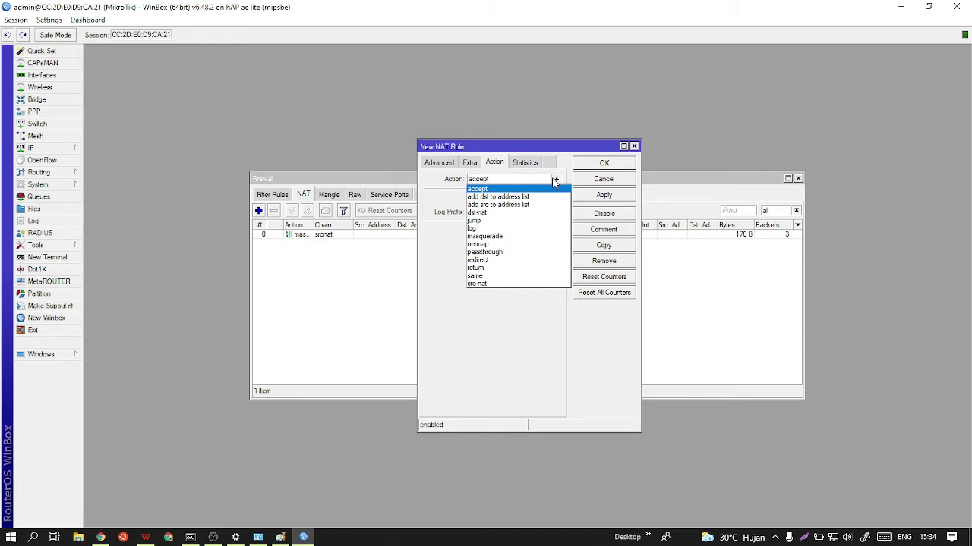
click(520, 236)
Set the second srcnat rule's outgoing interface to ether3, check its action, and save the rule
click(451, 166)
click(440, 164)
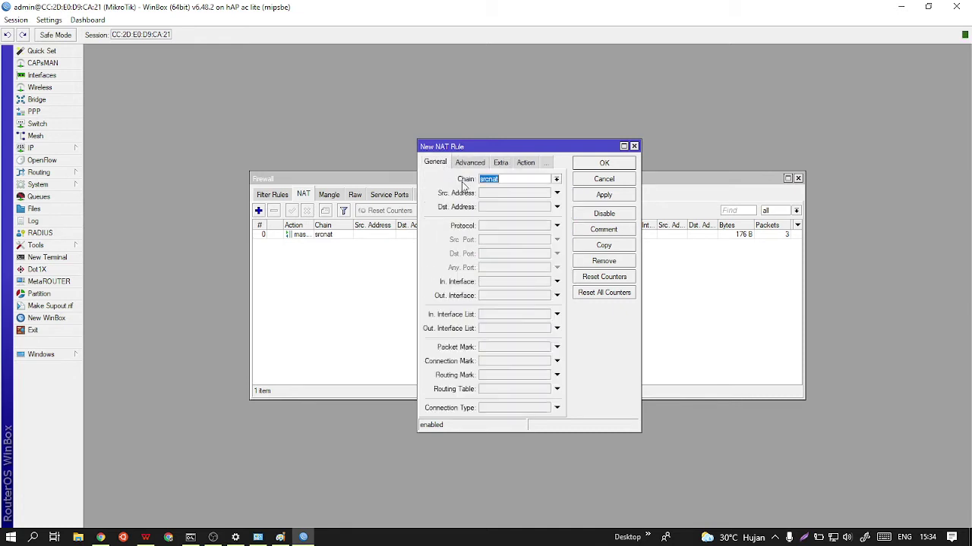
click(525, 296)
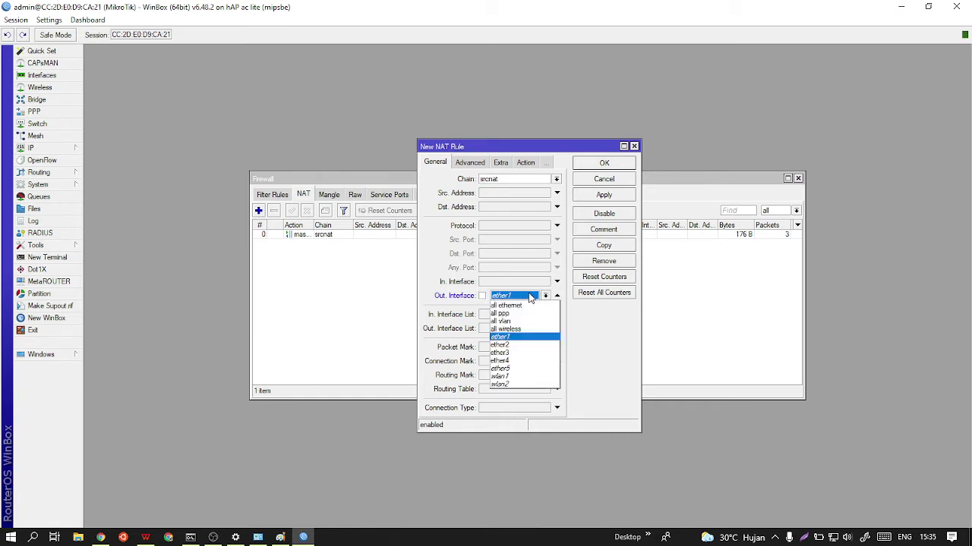
click(513, 353)
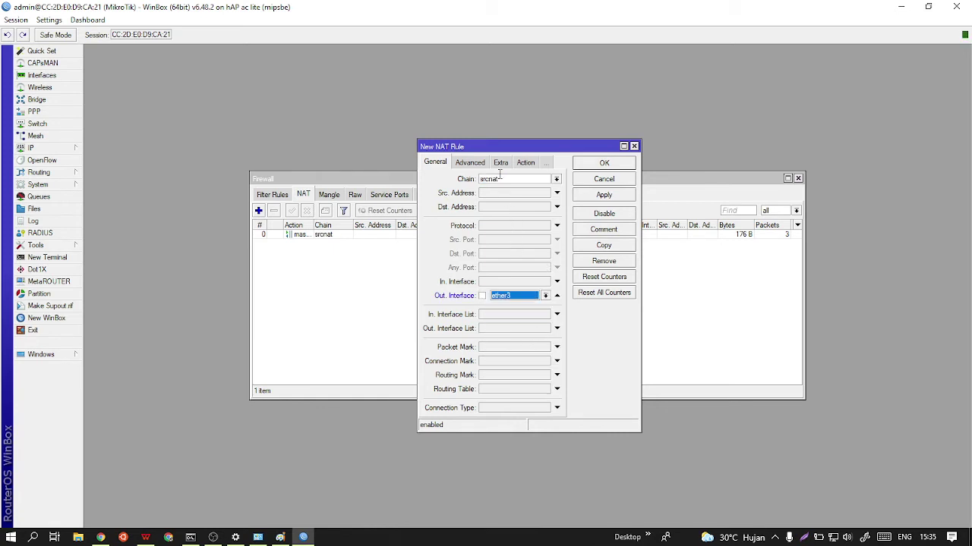
click(526, 162)
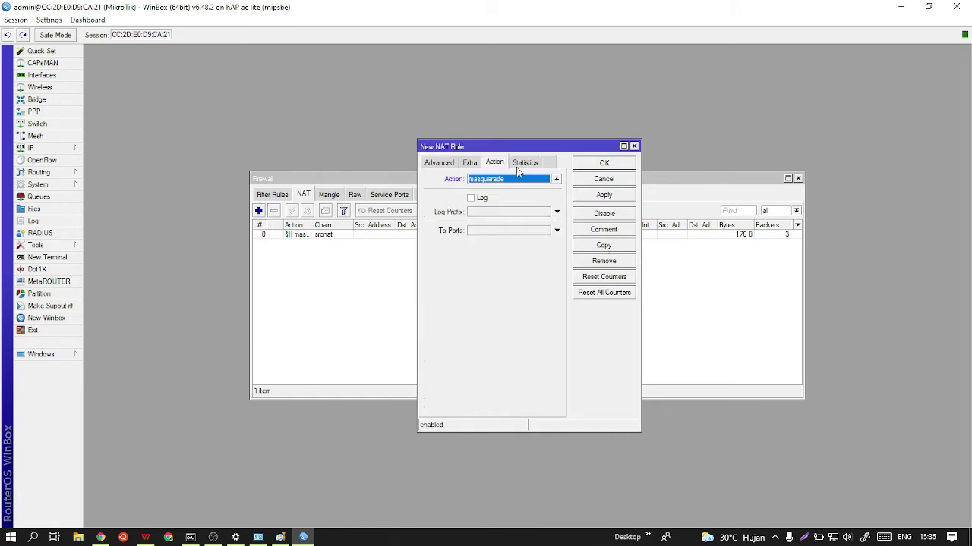
click(594, 194)
click(603, 163)
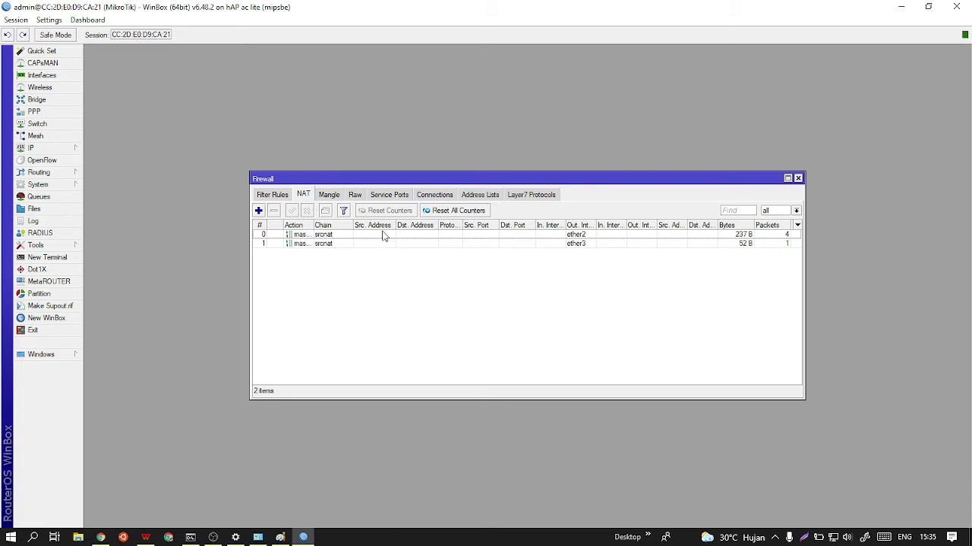
Start a new mangle rule in the prerouting chain with ether4 as the incoming interface
click(329, 196)
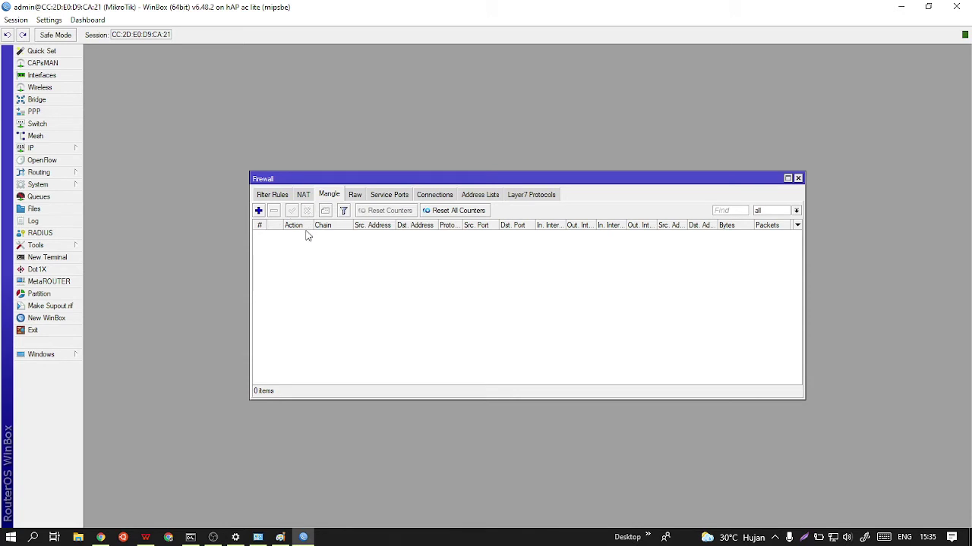
click(258, 210)
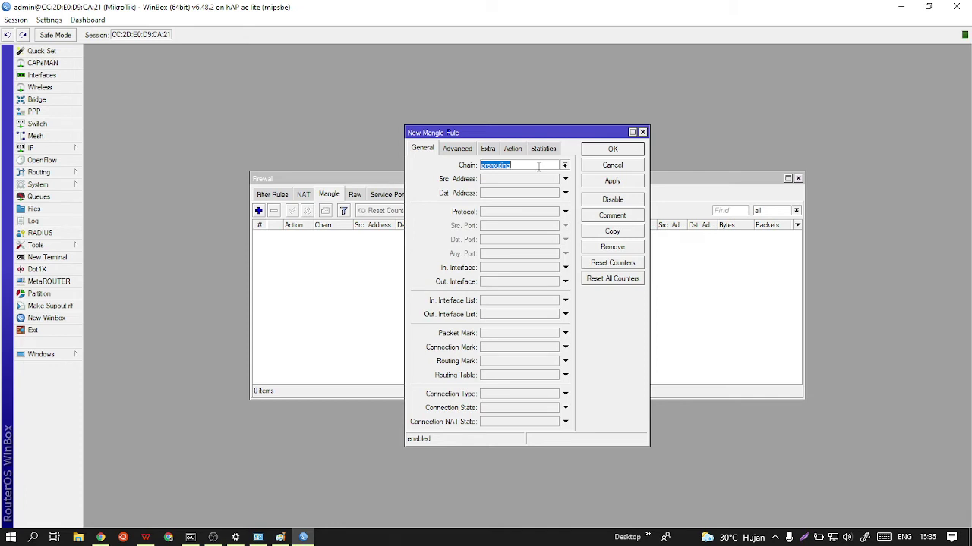
click(533, 271)
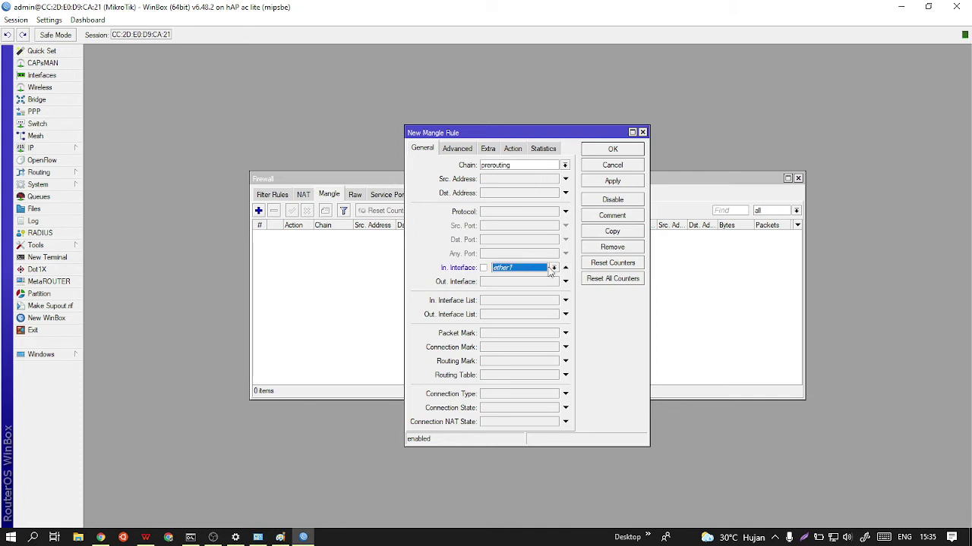
click(540, 272)
click(519, 332)
click(491, 151)
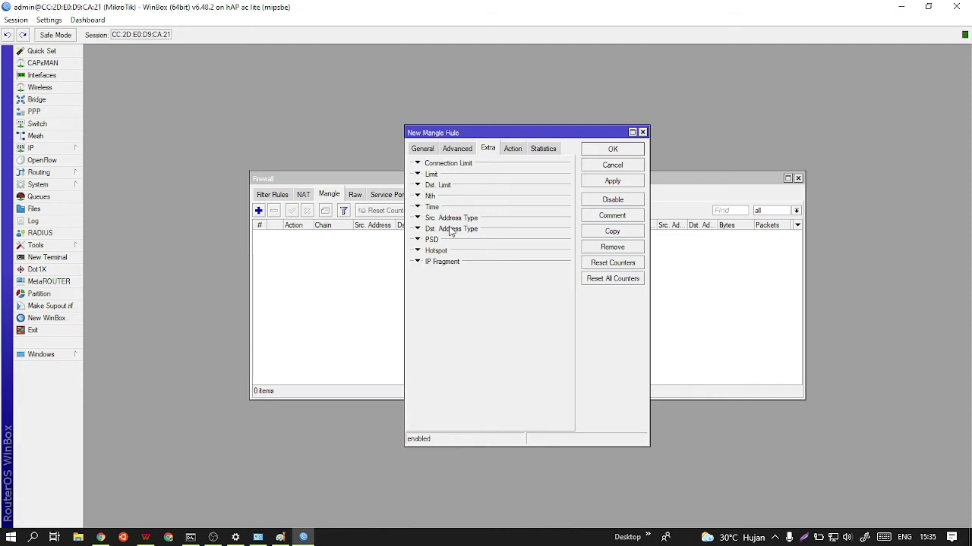
click(423, 151)
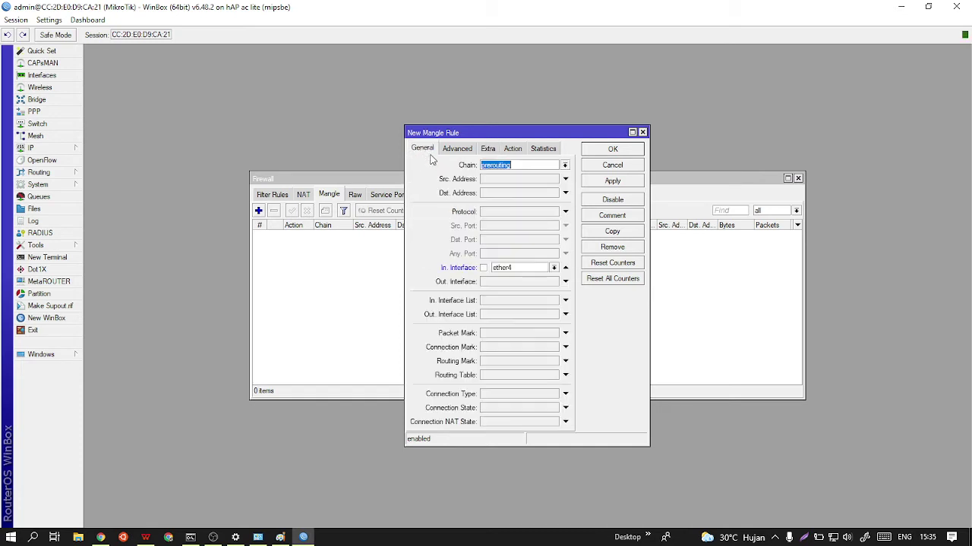
Set the mangle rule's Nth matcher to every 2, packet 1
click(490, 150)
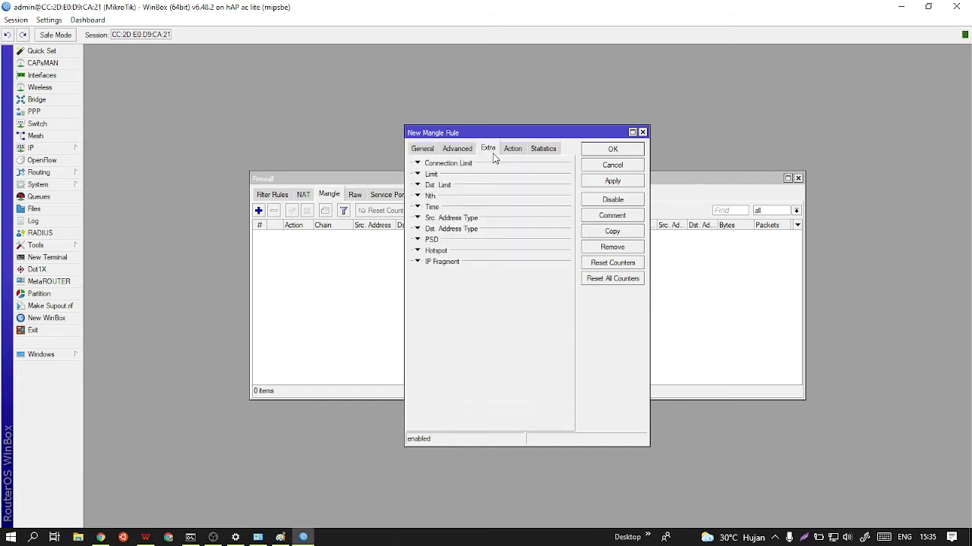
click(417, 196)
drag(493, 222, 465, 223)
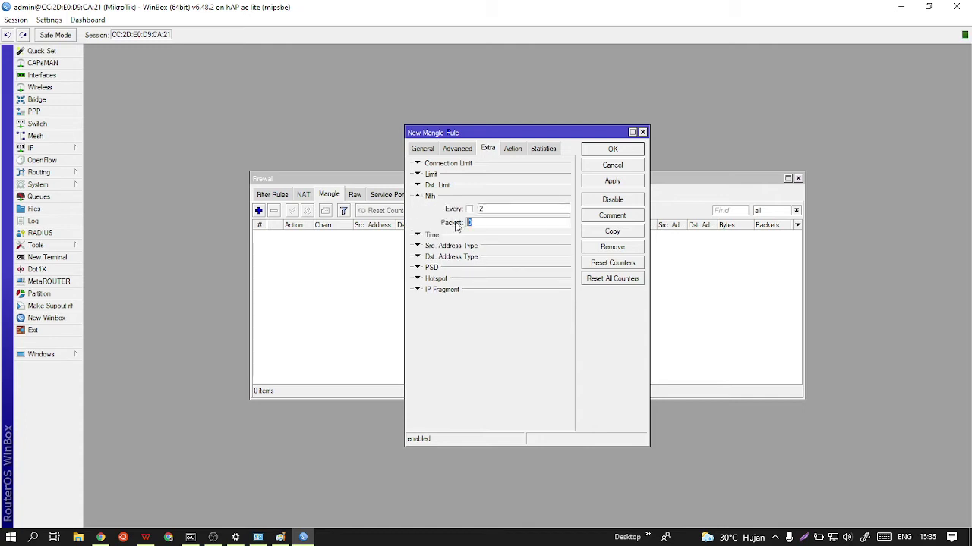
Set the mangle rule's action to mark connection with new connection mark conn1, keep passthrough enabled, and apply it
click(514, 152)
click(531, 169)
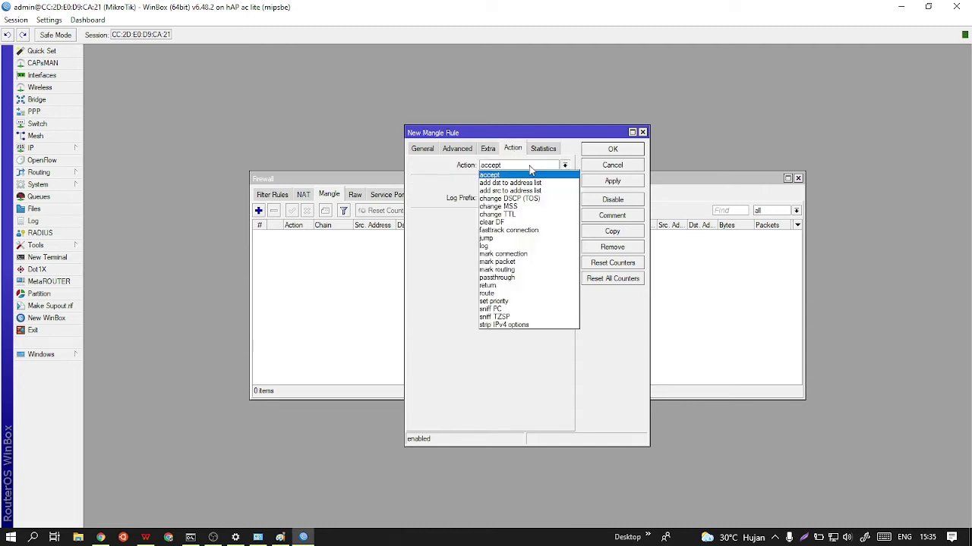
click(511, 254)
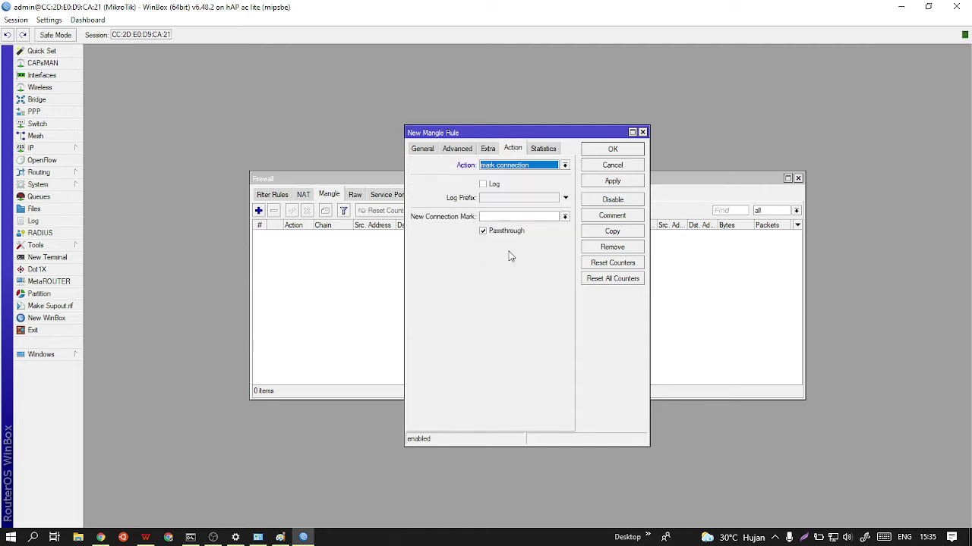
click(505, 218)
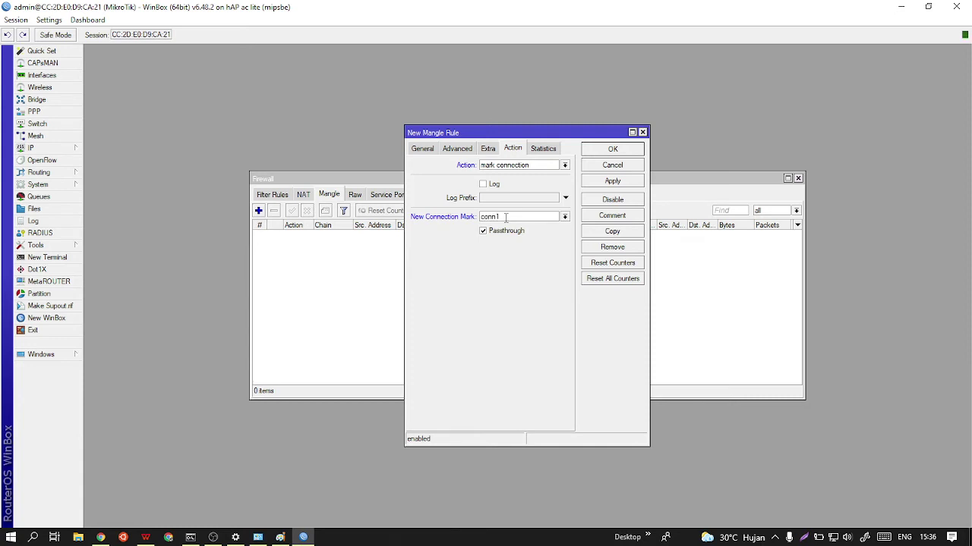
click(630, 182)
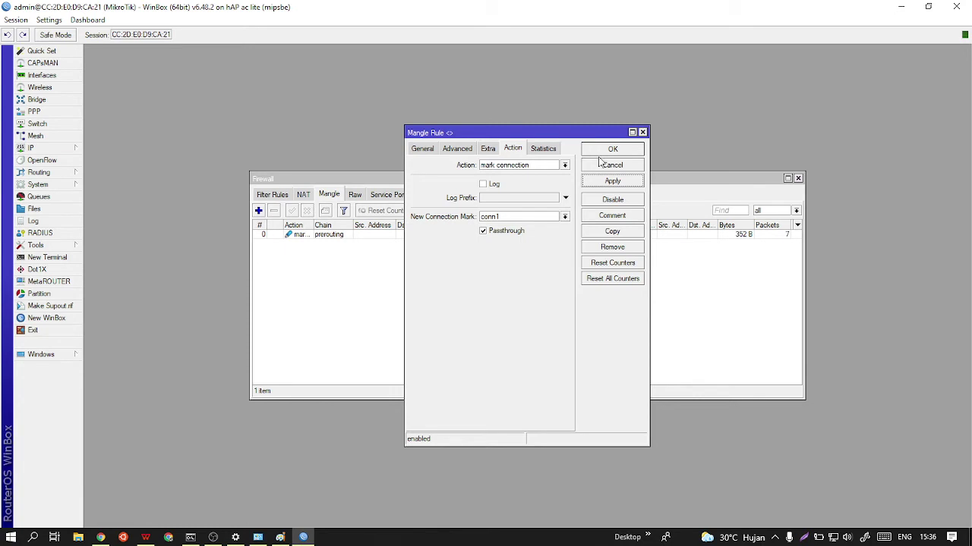
Copy the conn1 mangle rule and set the copy's Nth packet value to 2
click(423, 148)
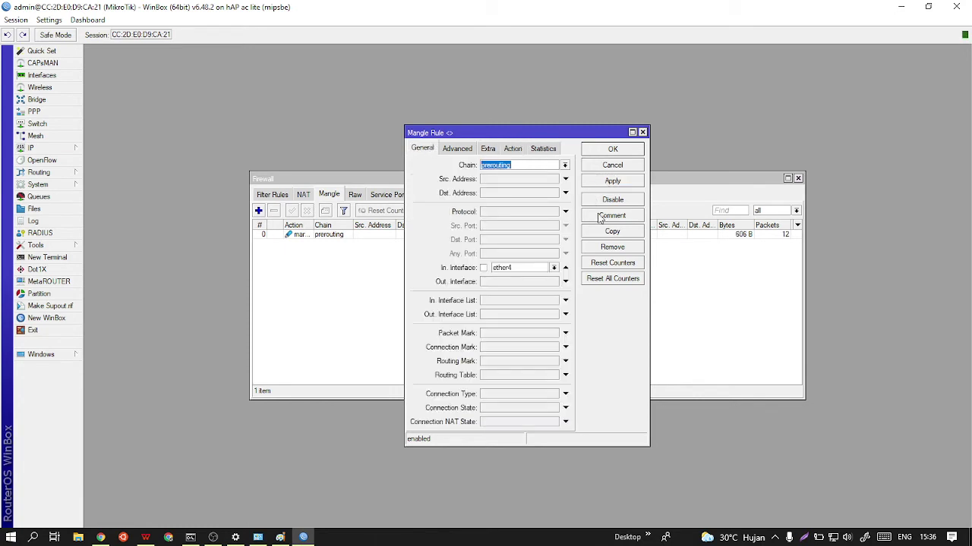
click(611, 232)
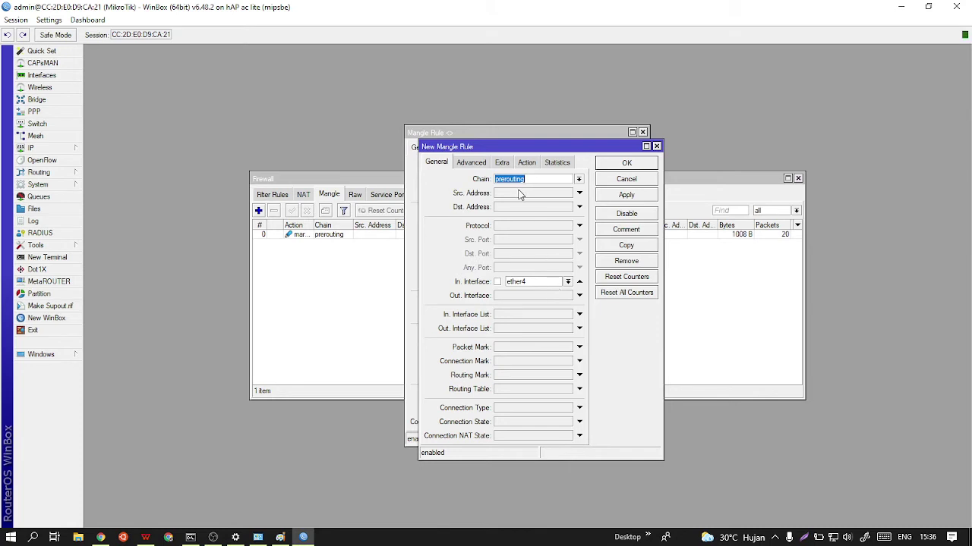
click(501, 163)
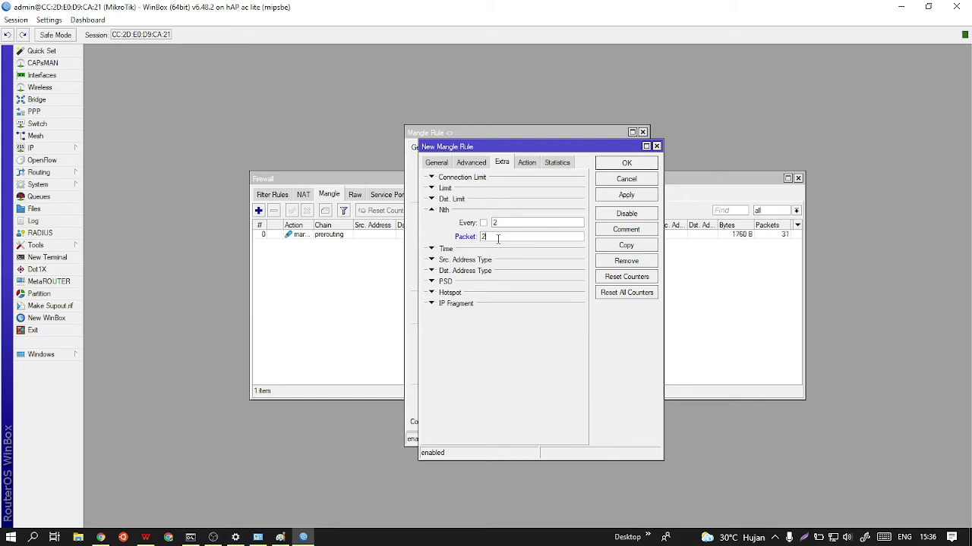
Set the copied rule's new connection mark to conn2, save it, and close both mangle rules
click(527, 164)
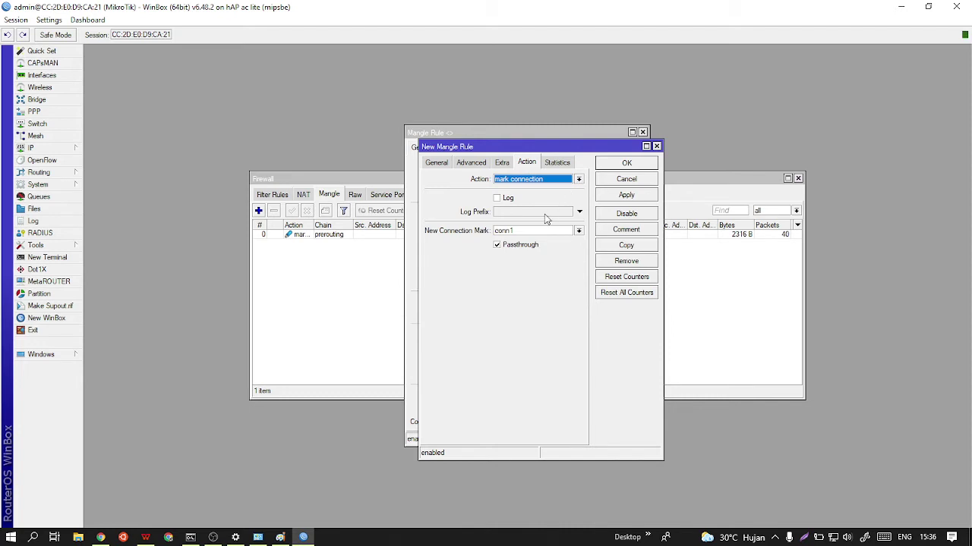
click(523, 229)
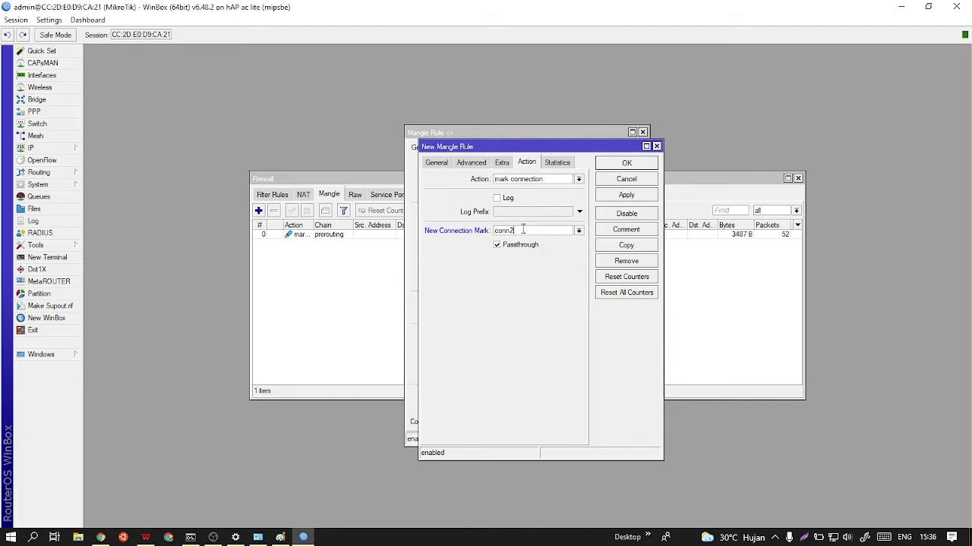
click(641, 195)
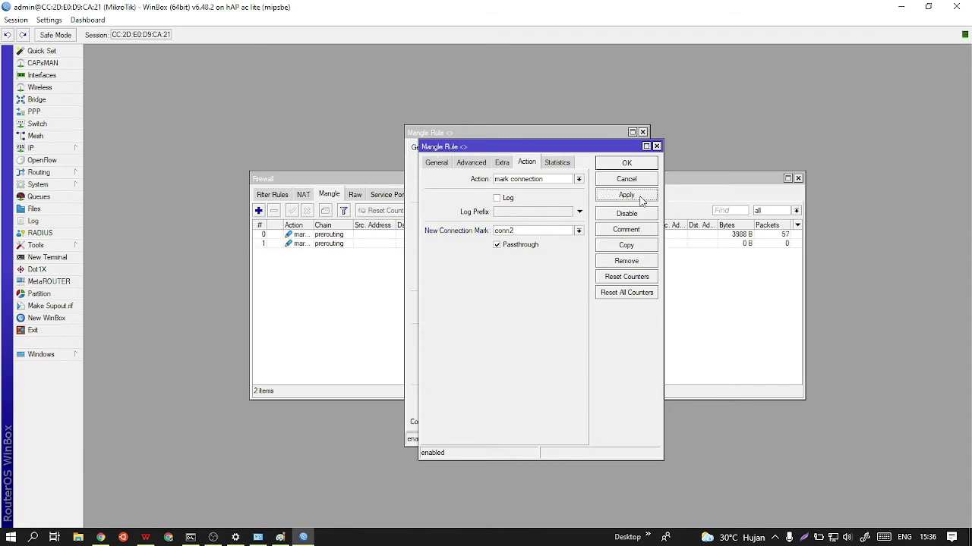
click(633, 163)
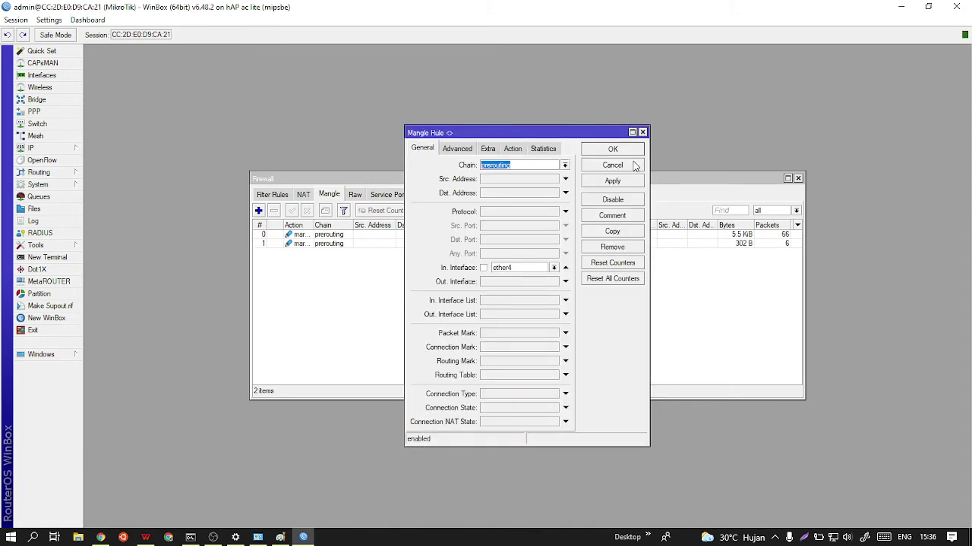
click(614, 150)
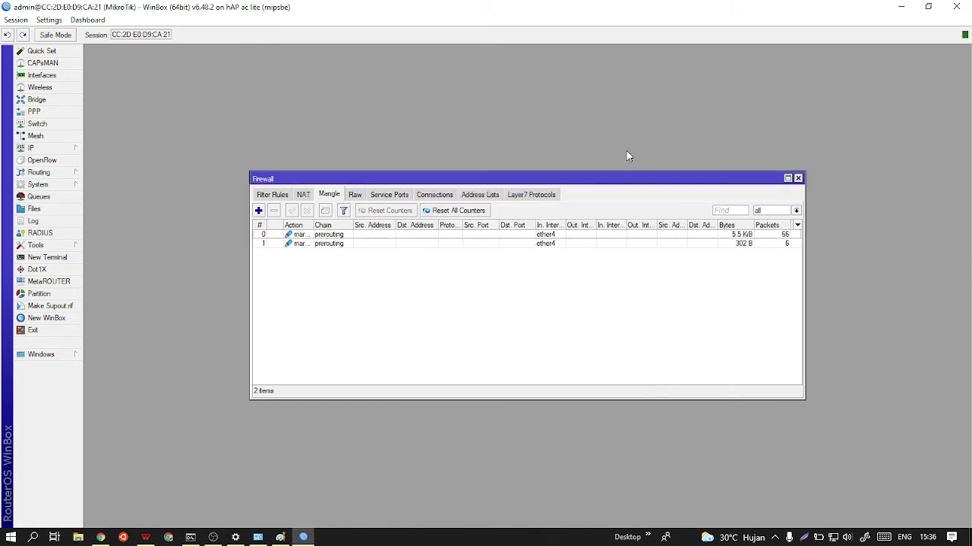
Compare the Nth settings of the two ether4 mangle rules side by side and close both rules
double_click(461, 235)
click(489, 149)
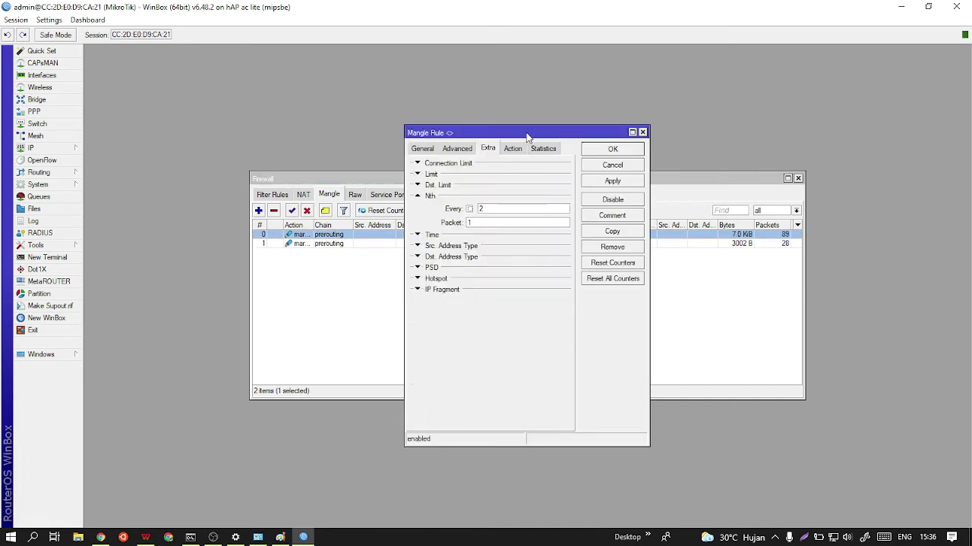
drag(529, 137, 636, 137)
double_click(419, 244)
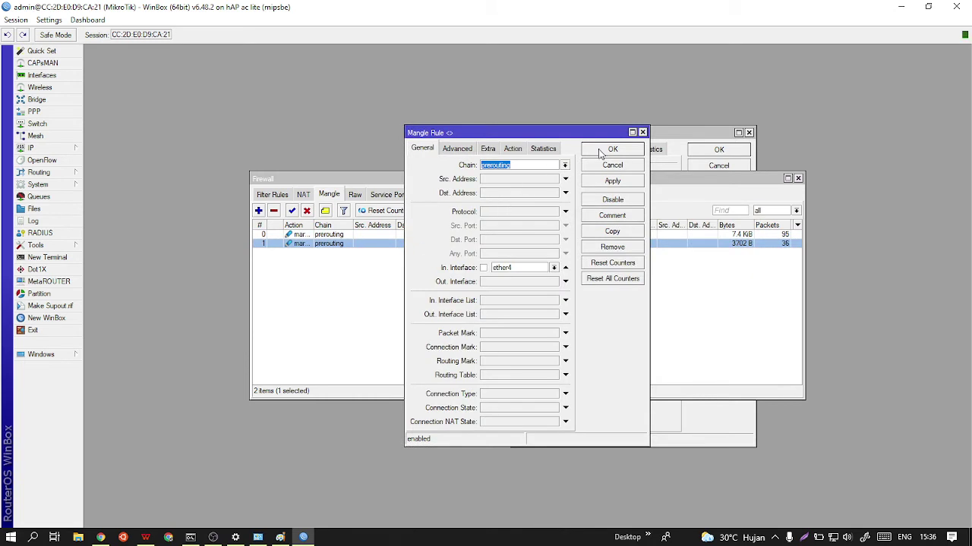
click(692, 136)
drag(635, 138, 708, 132)
click(510, 151)
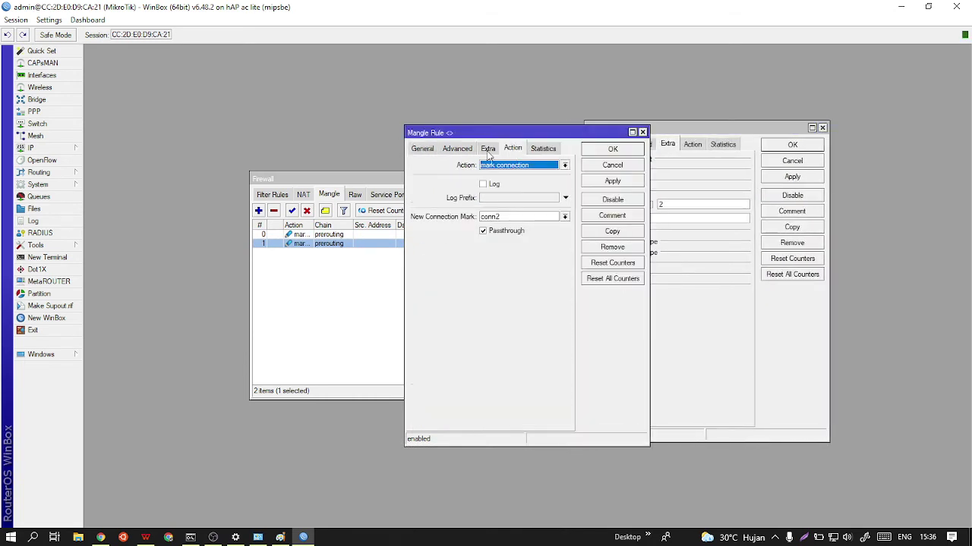
click(491, 152)
drag(704, 128, 755, 135)
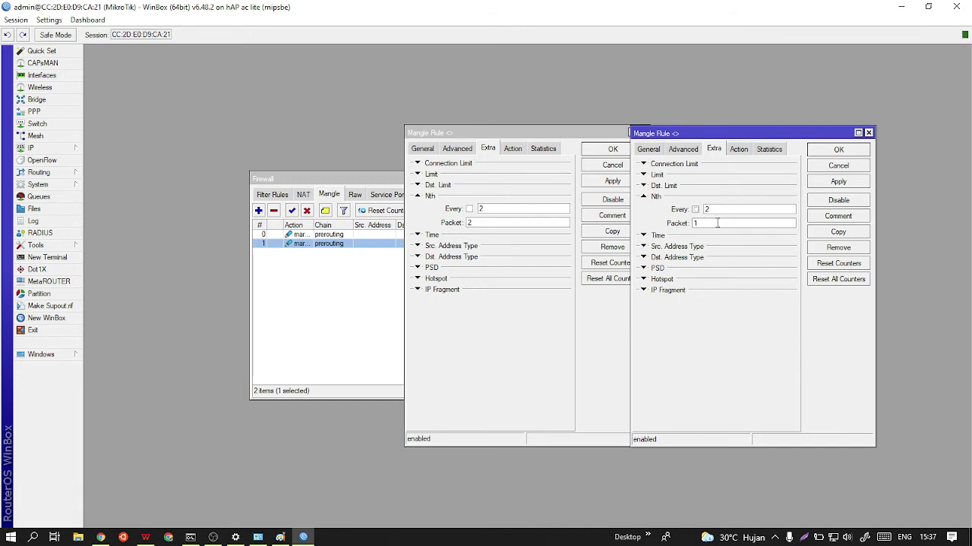
click(499, 224)
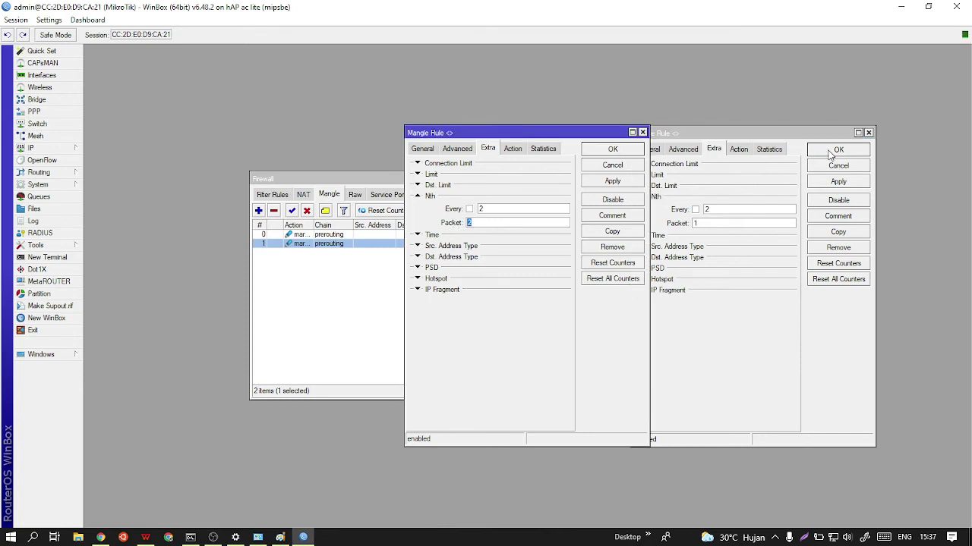
click(836, 181)
click(838, 151)
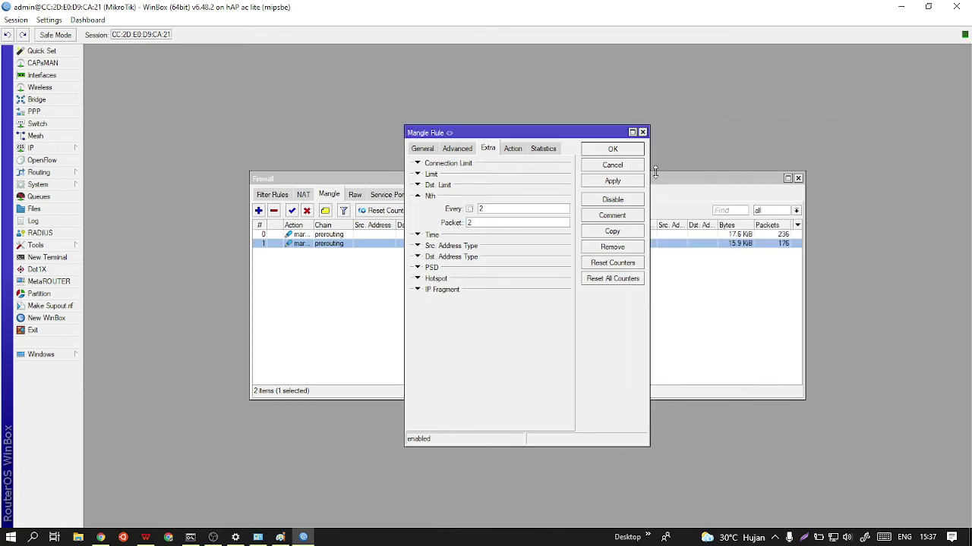
click(626, 184)
click(627, 150)
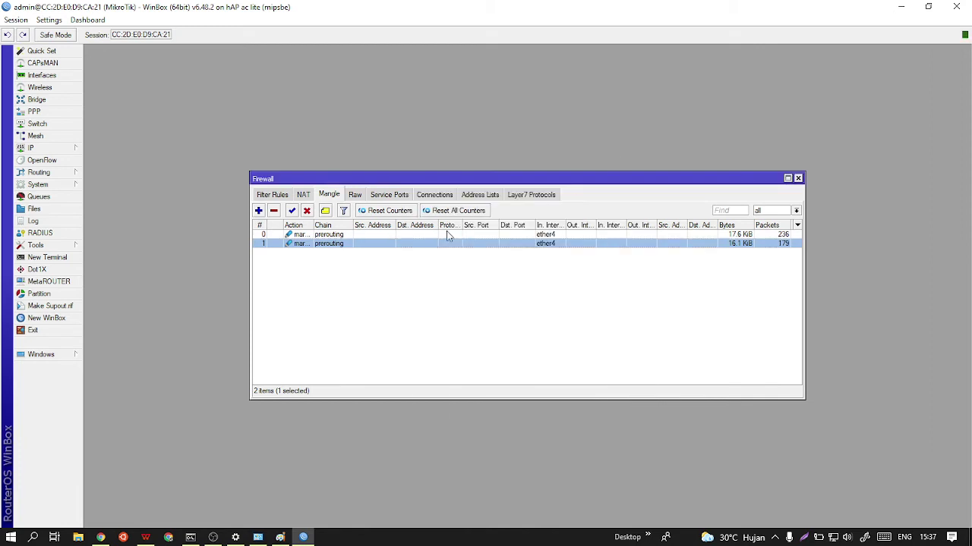
Review the first mangle rule's general, Nth and action settings, and close it
double_click(404, 236)
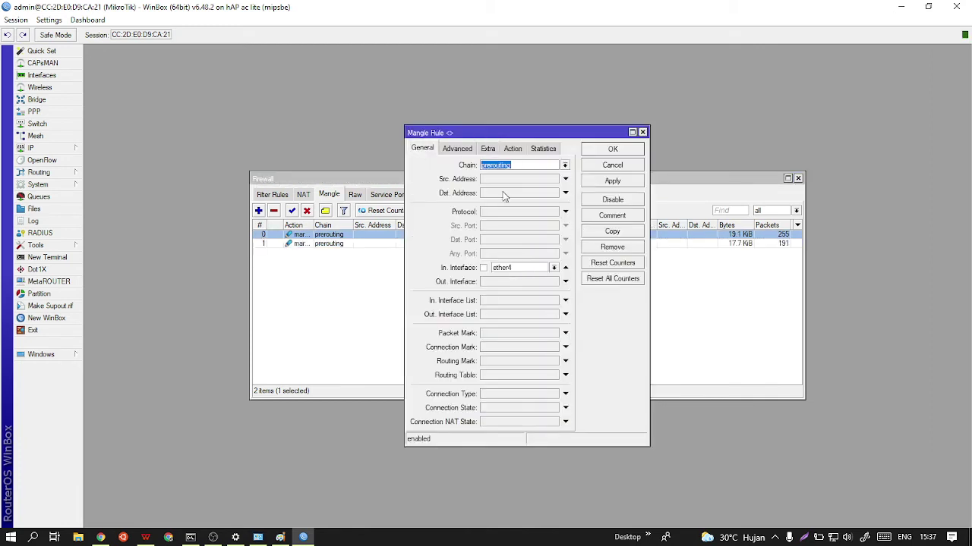
click(487, 150)
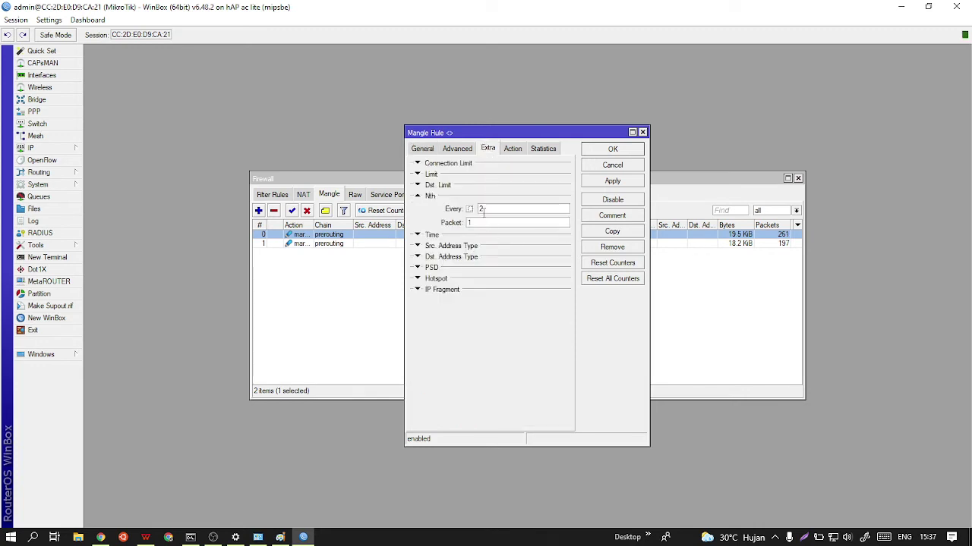
click(512, 149)
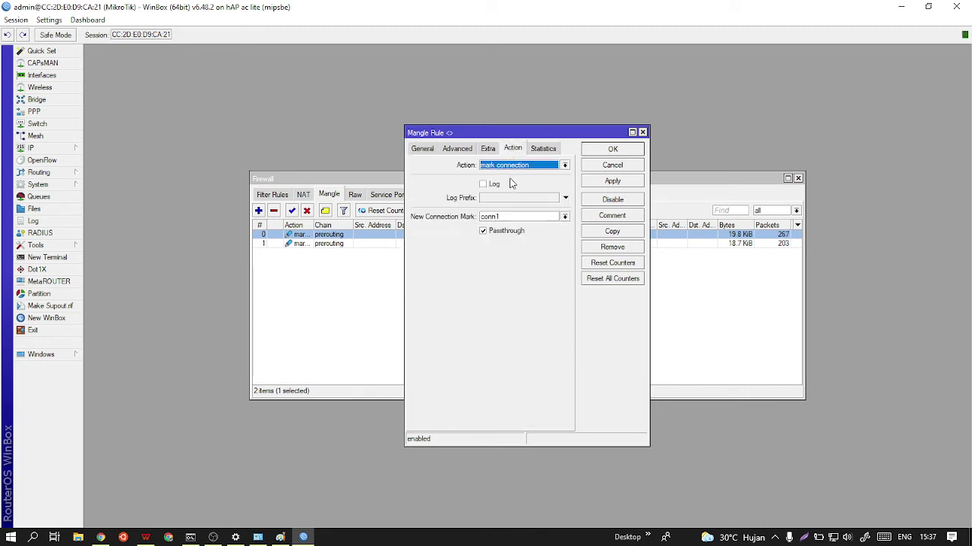
click(503, 216)
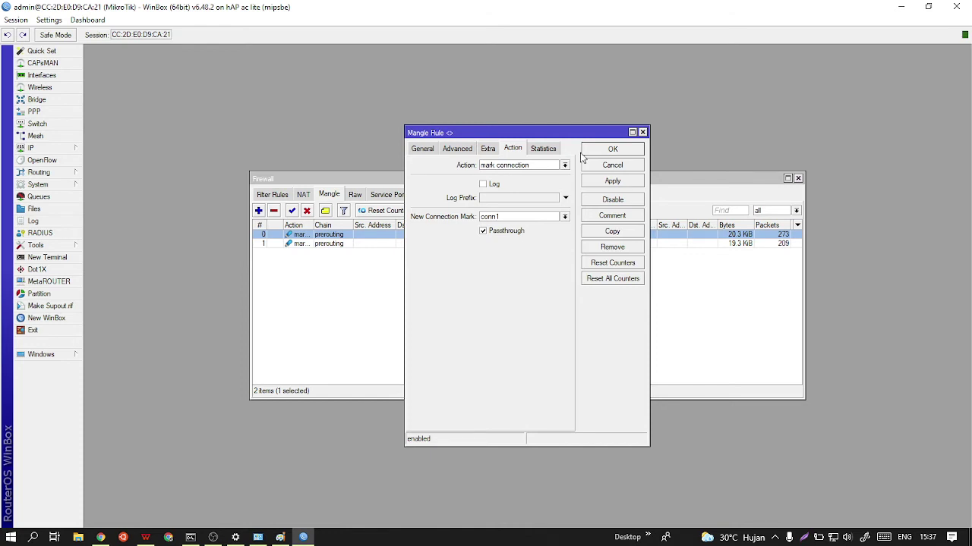
click(607, 153)
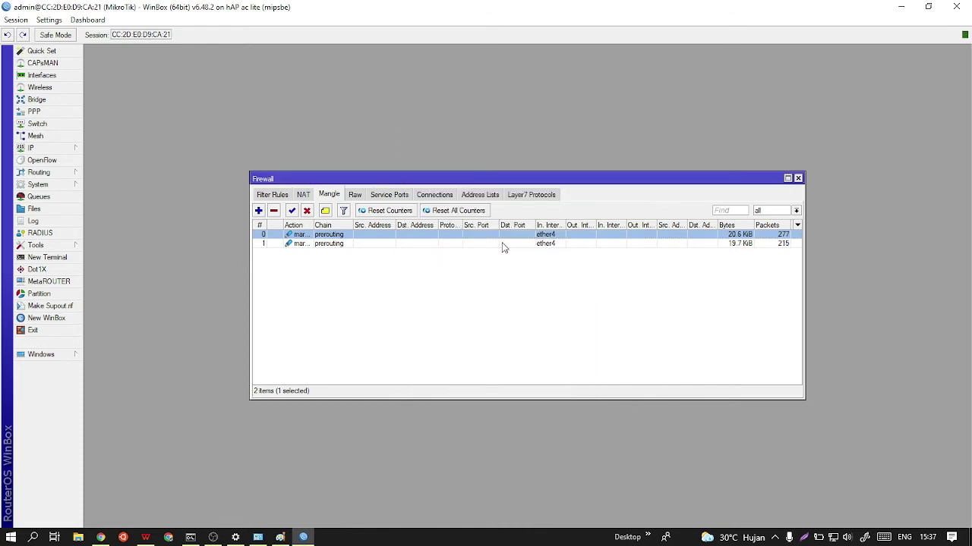
Review the second mangle rule's incoming interface, Nth and connection mark settings, and close it
double_click(503, 243)
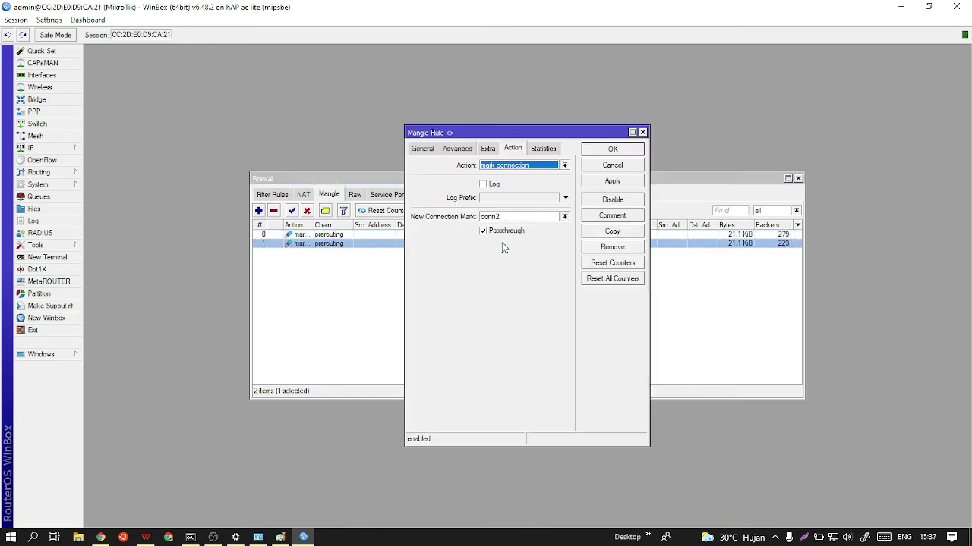
click(422, 149)
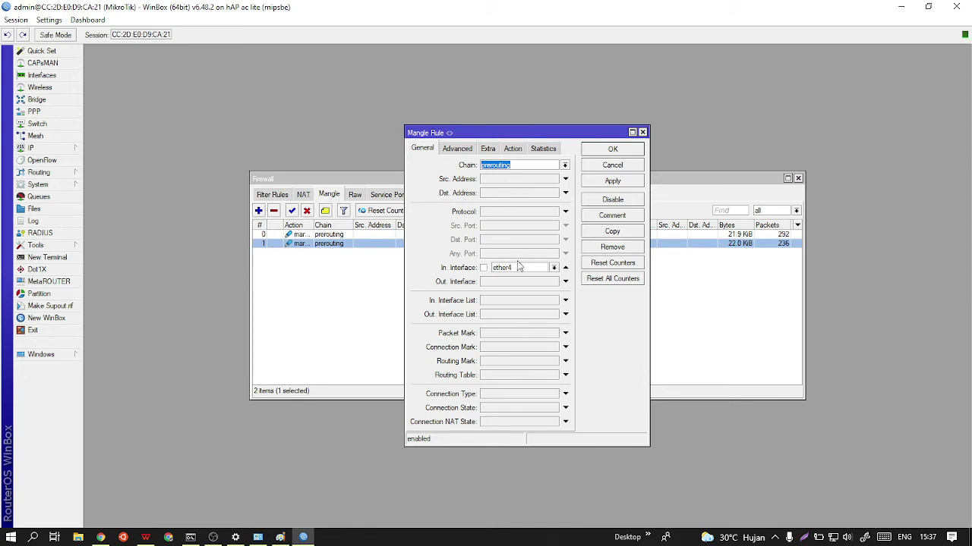
click(512, 148)
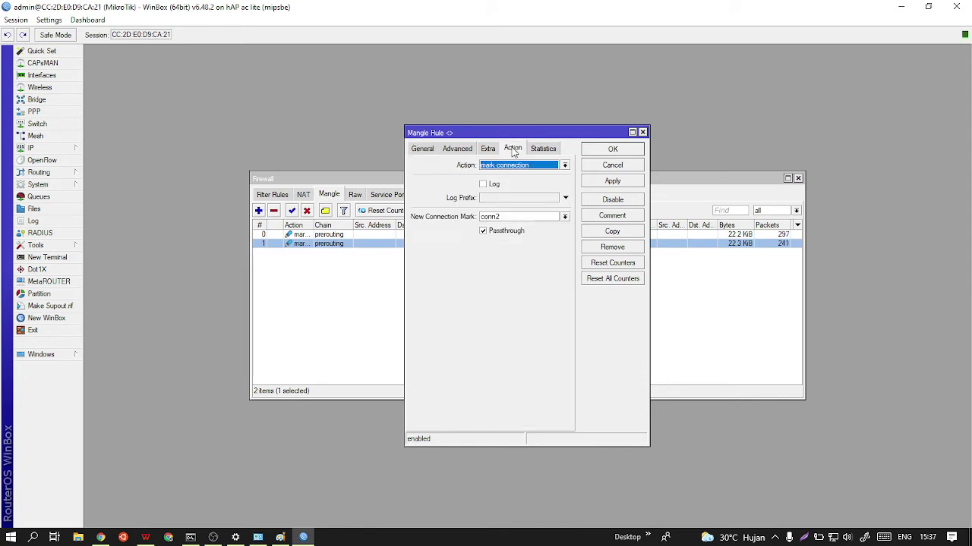
click(488, 150)
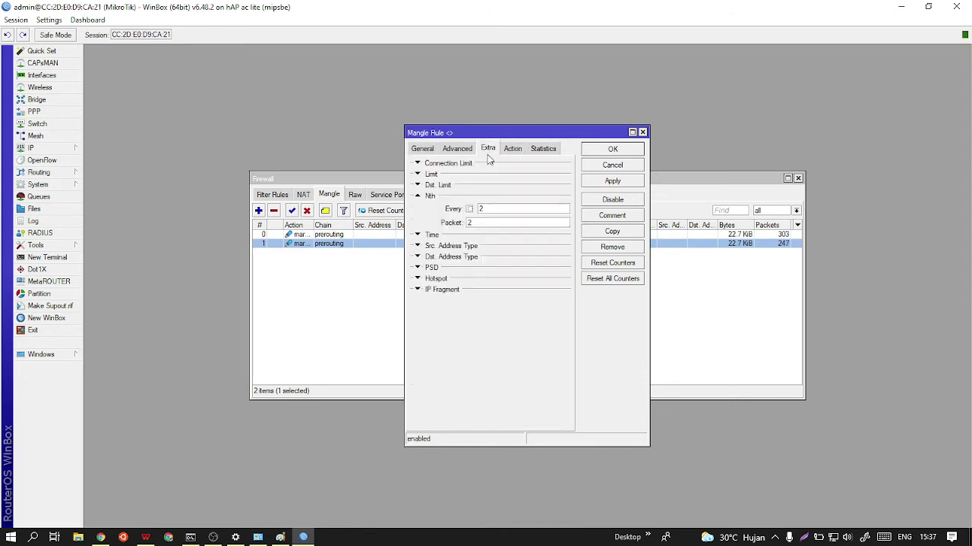
click(484, 222)
click(512, 149)
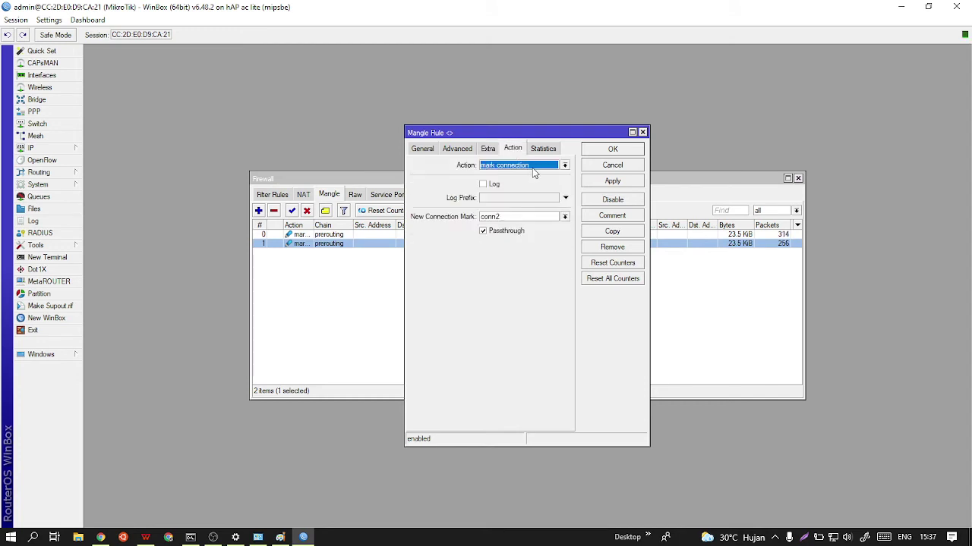
click(613, 182)
click(612, 152)
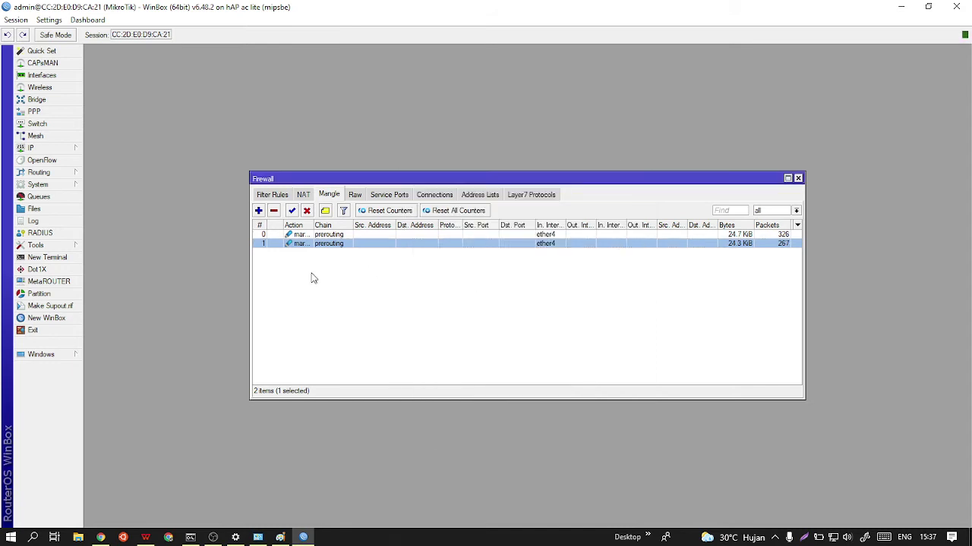
Start a new prerouting mangle rule matching incoming interface ether4 and connection mark conn1
click(258, 210)
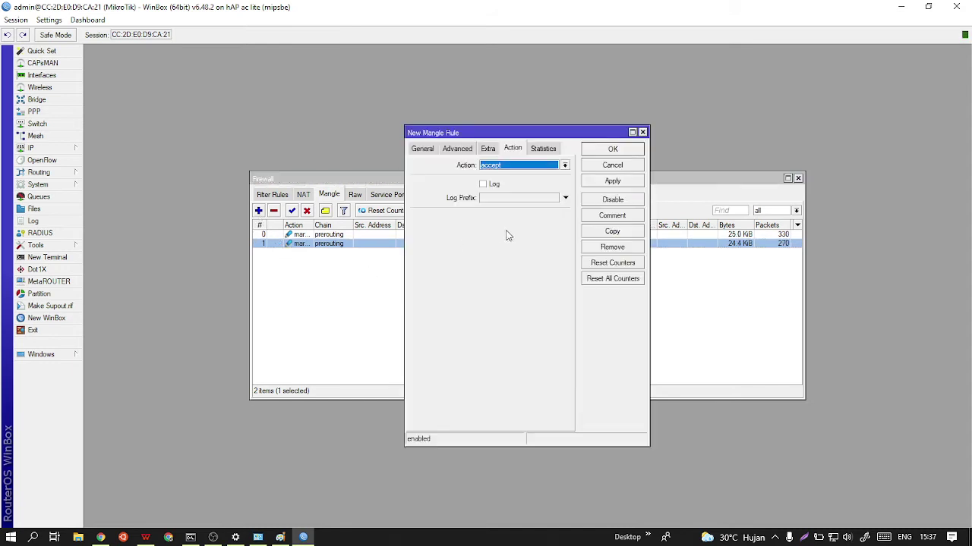
click(422, 149)
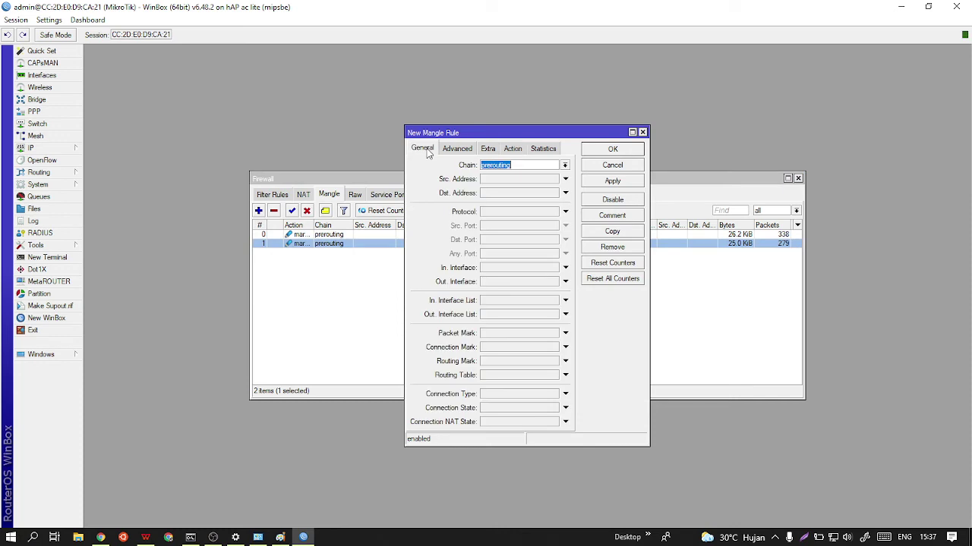
click(536, 270)
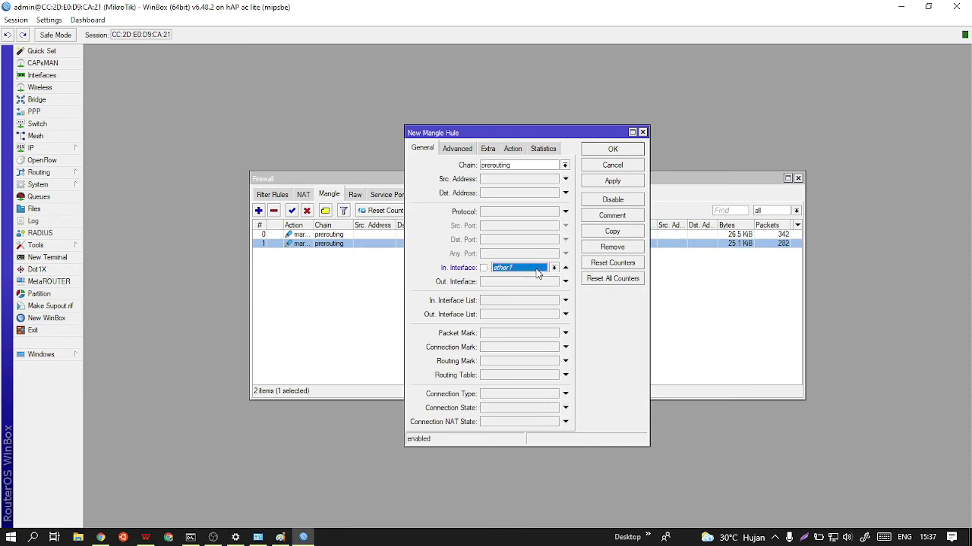
click(537, 272)
click(521, 332)
click(507, 154)
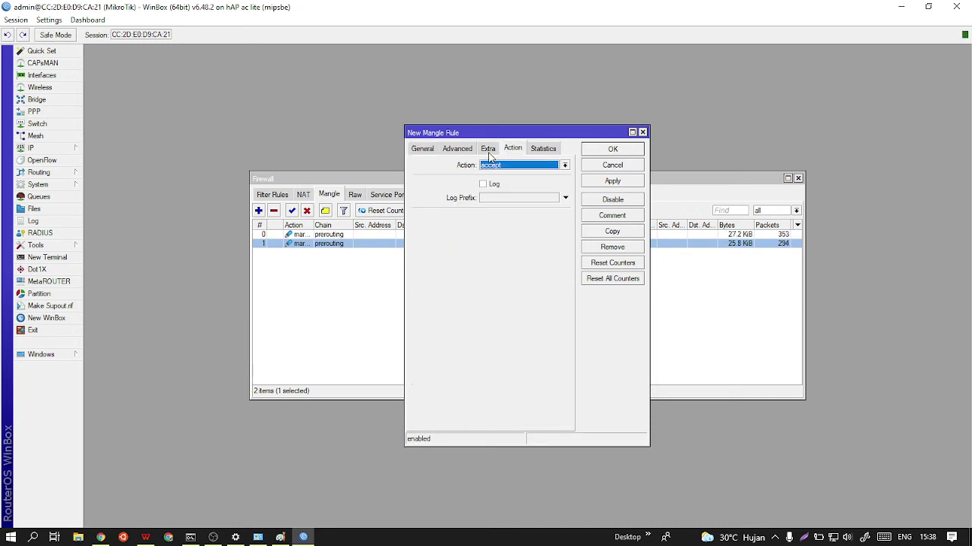
click(423, 149)
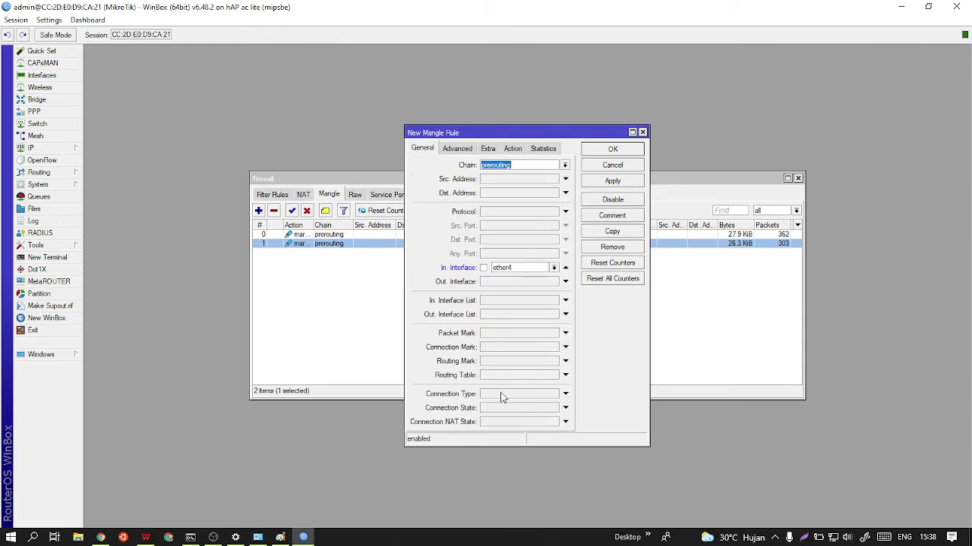
click(537, 349)
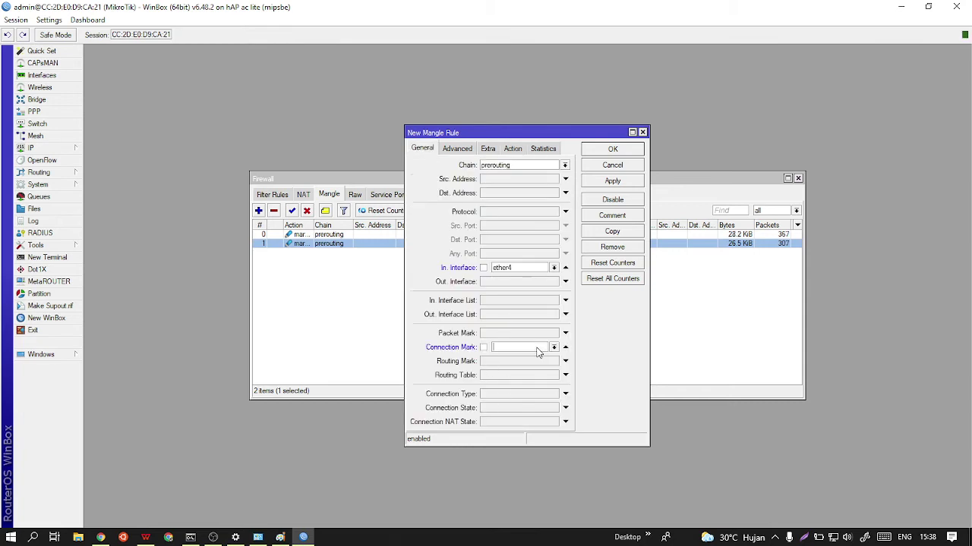
click(555, 348)
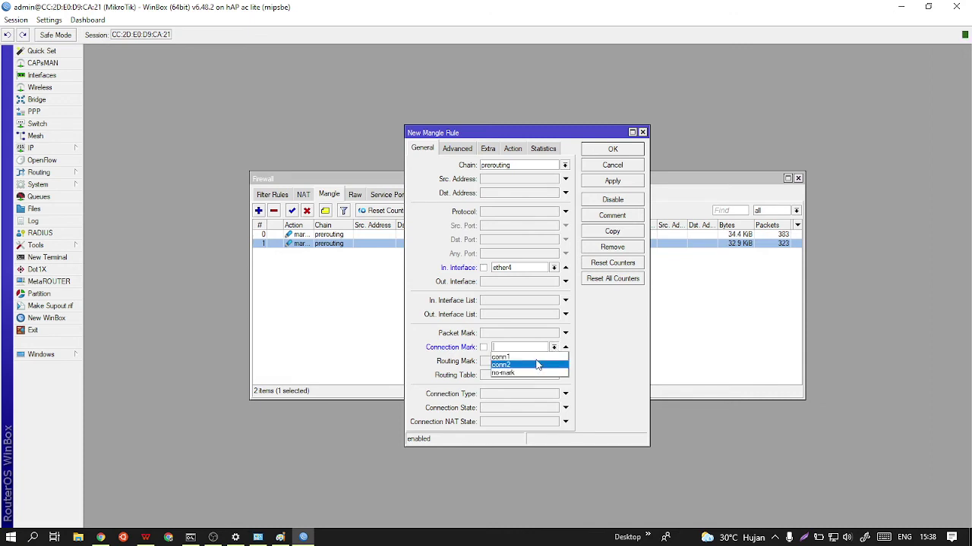
click(538, 358)
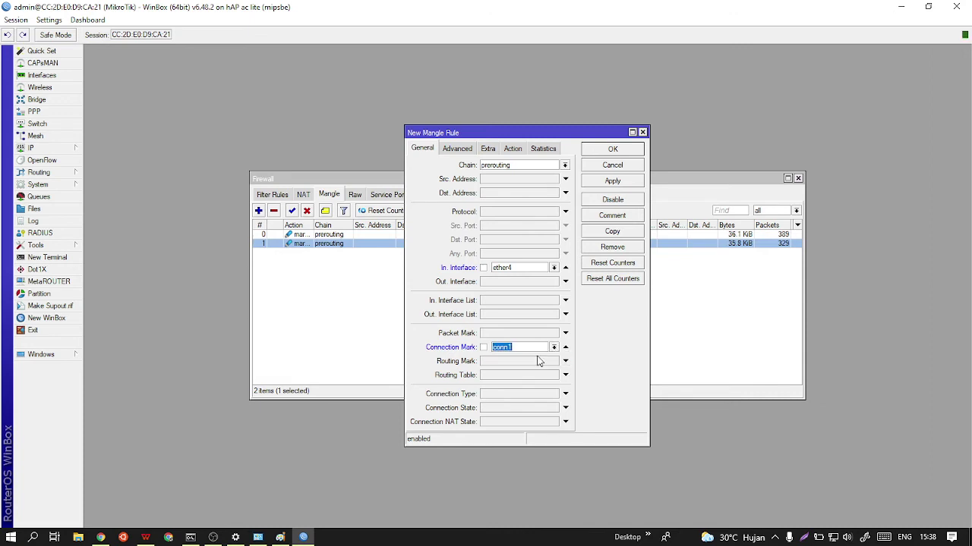
Set the conn1 rule's action to mark routing with a new routing mark, disable passthrough, and save the rule
click(512, 149)
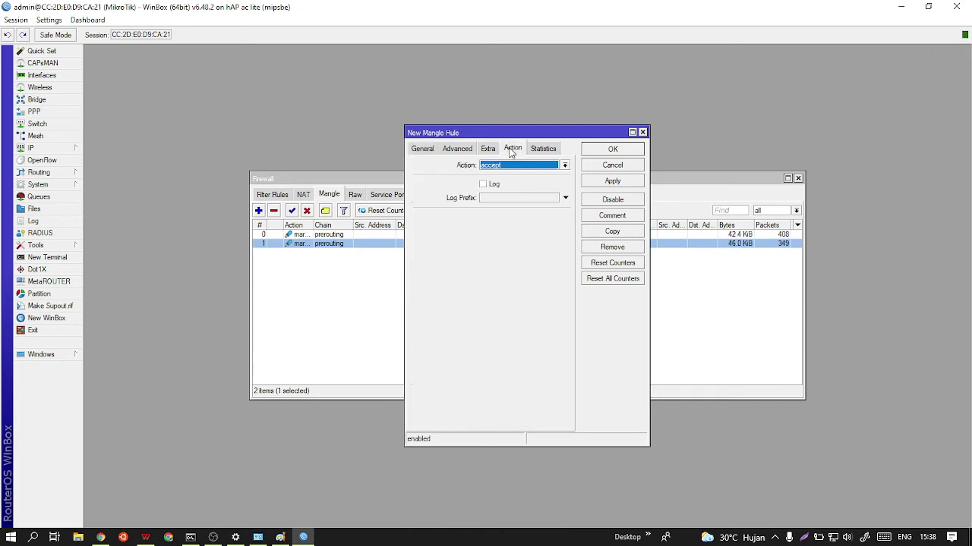
click(515, 165)
click(510, 269)
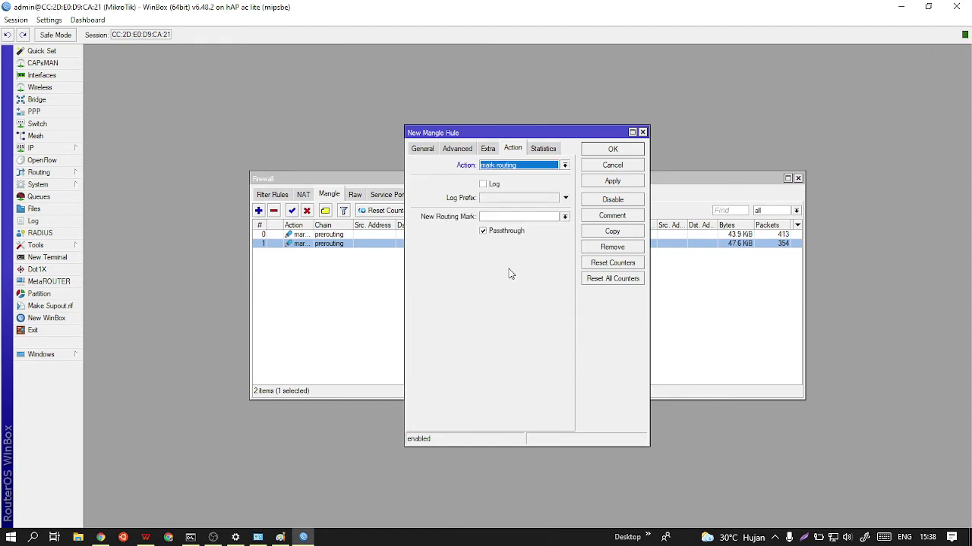
click(522, 216)
text(all)
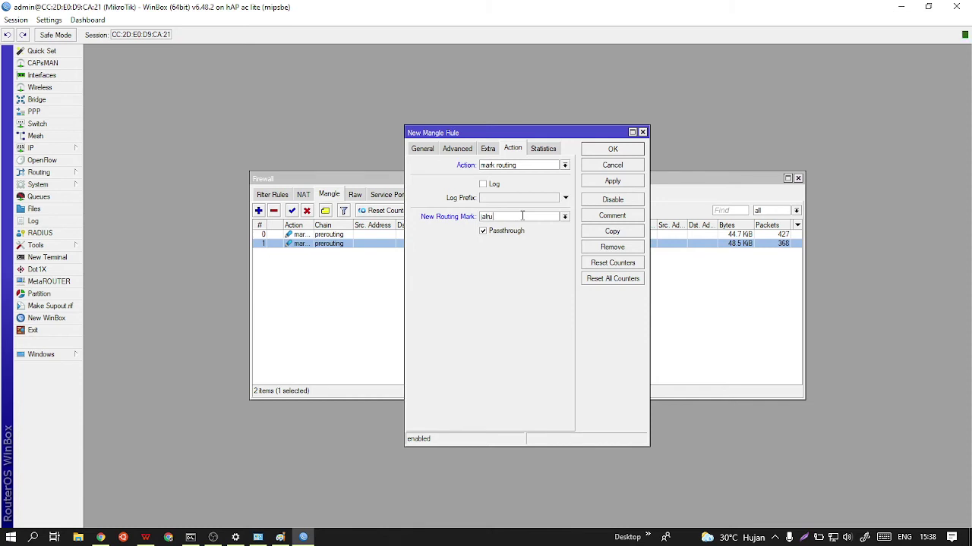
click(484, 232)
click(615, 183)
click(612, 149)
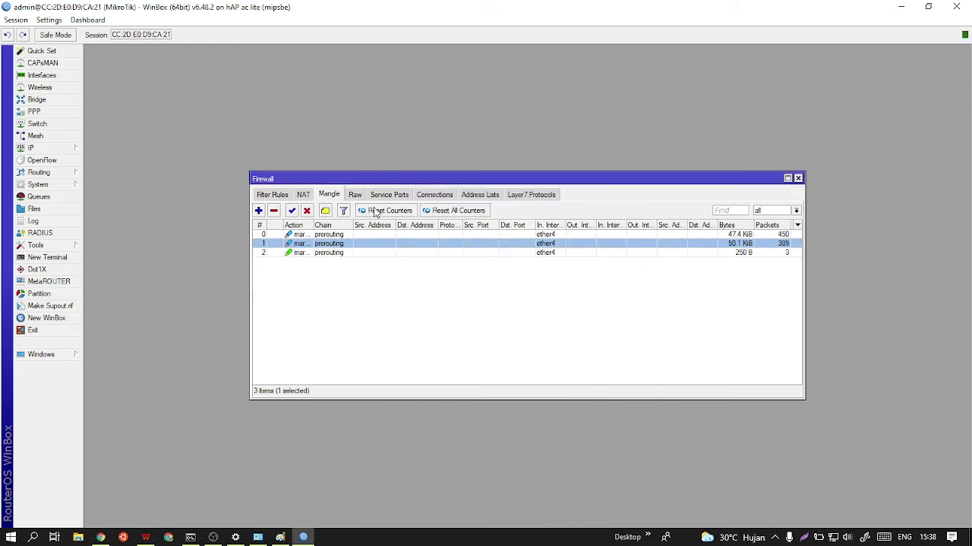
Start another prerouting mangle rule matching incoming interface ether4 and connection mark conn2, and open its action settings
click(258, 210)
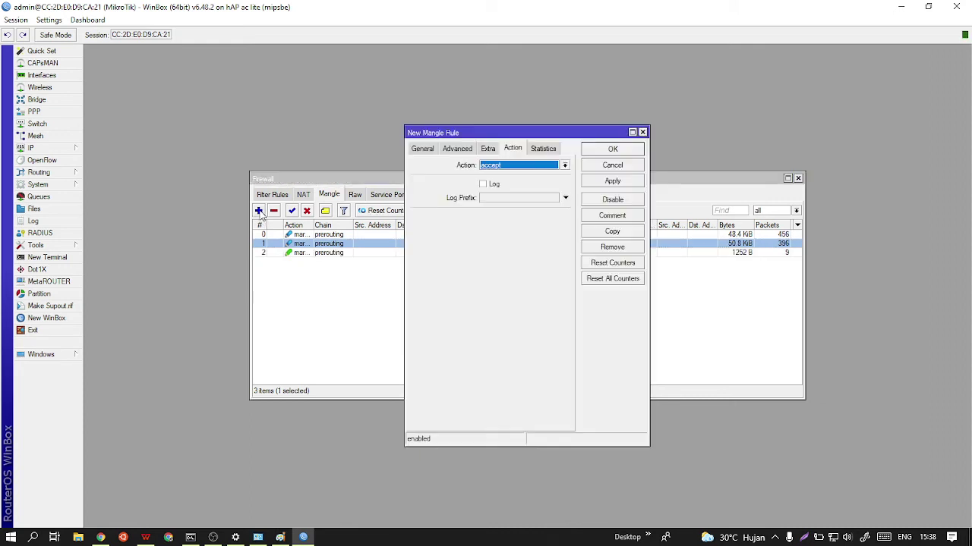
click(422, 150)
click(512, 271)
click(531, 270)
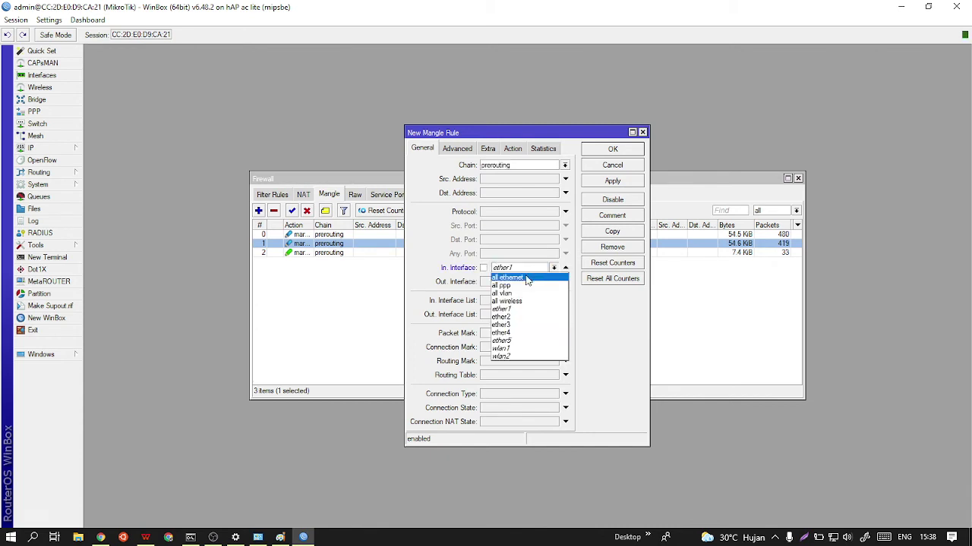
click(516, 334)
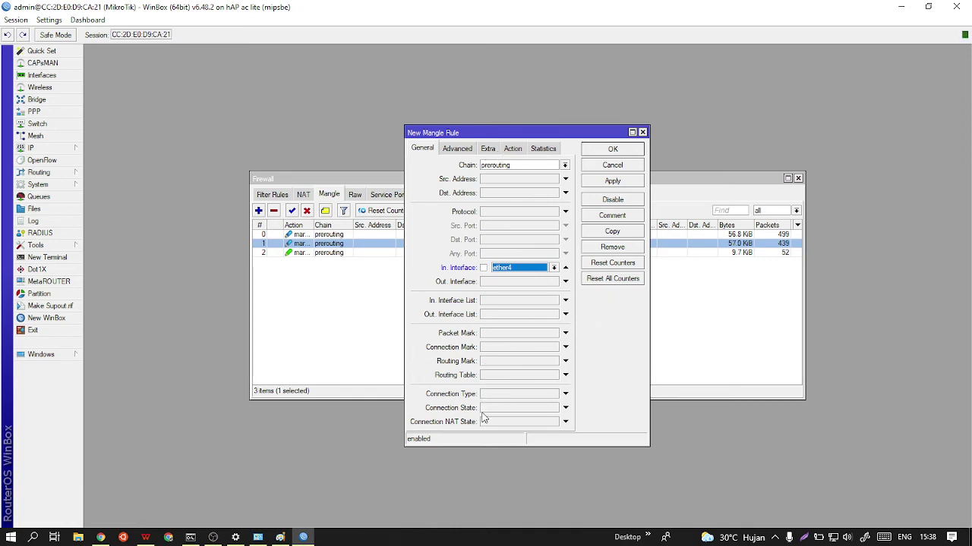
click(498, 348)
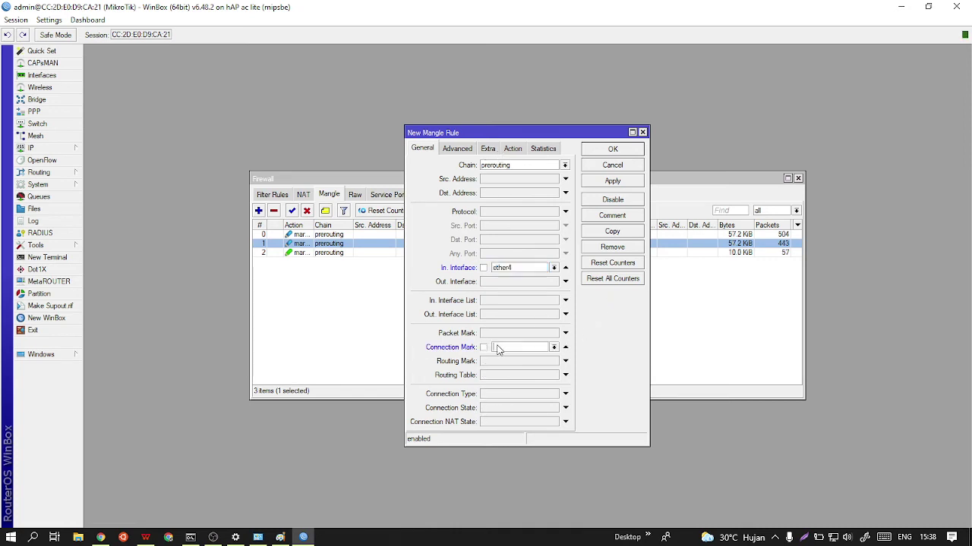
click(555, 348)
click(525, 365)
click(514, 148)
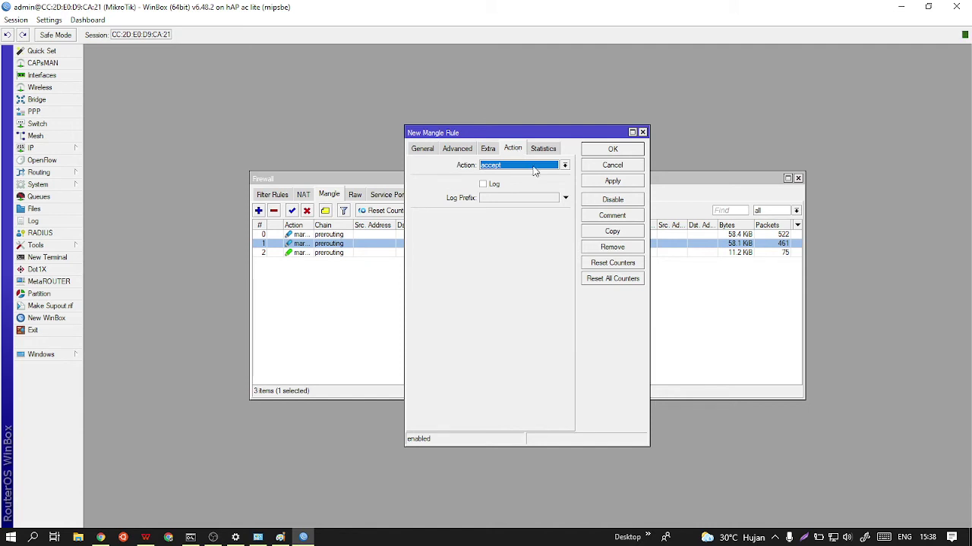
Set the conn2 rule's action to mark routing with new routing mark jalur2, disable passthrough, and save the rule
click(534, 167)
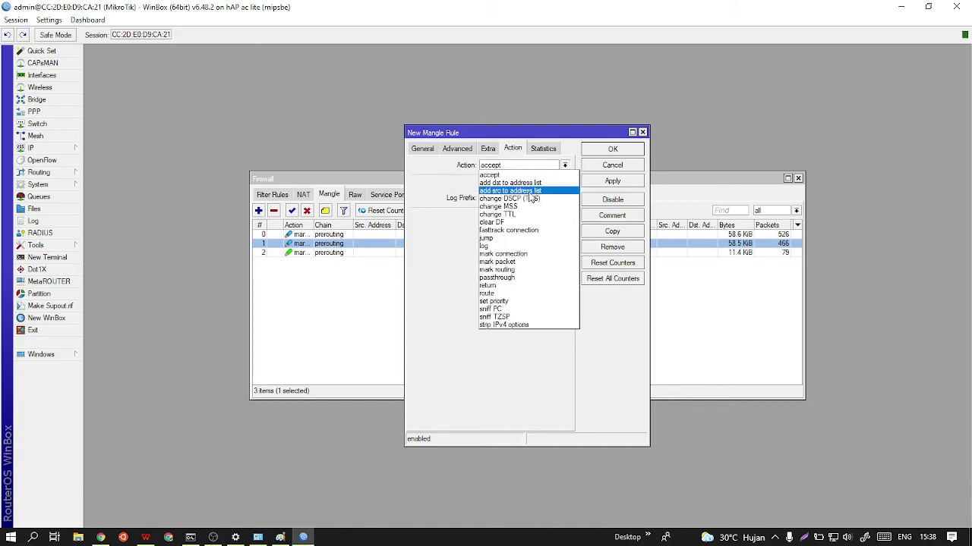
click(514, 271)
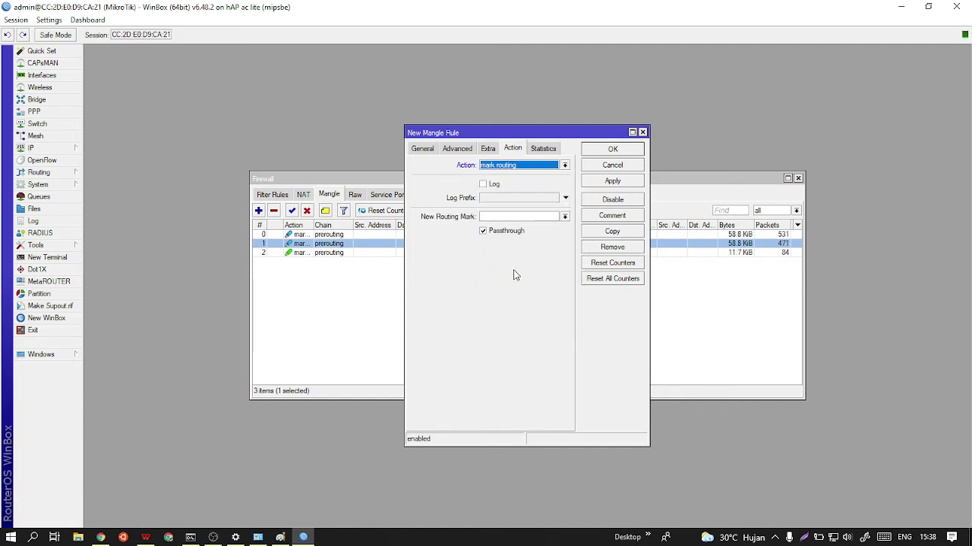
click(515, 217)
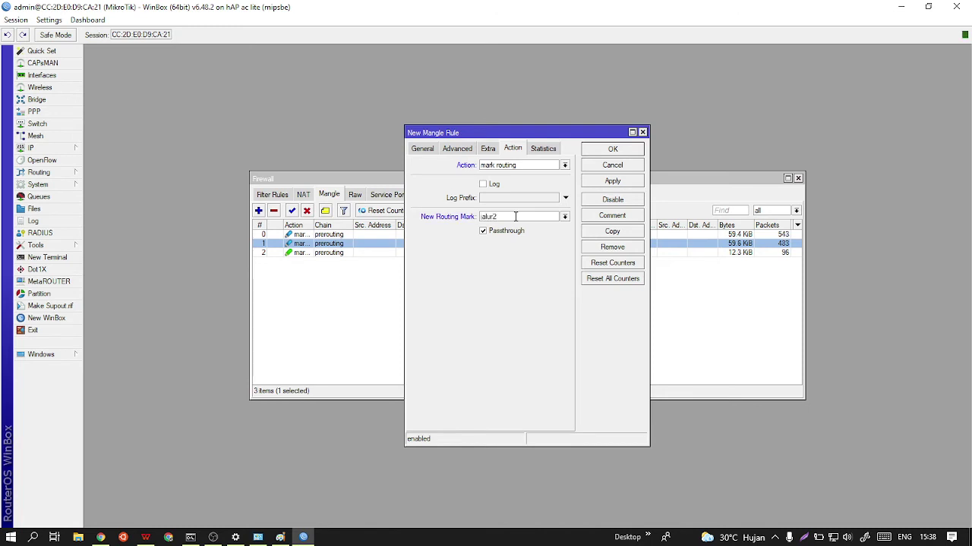
click(508, 232)
click(621, 187)
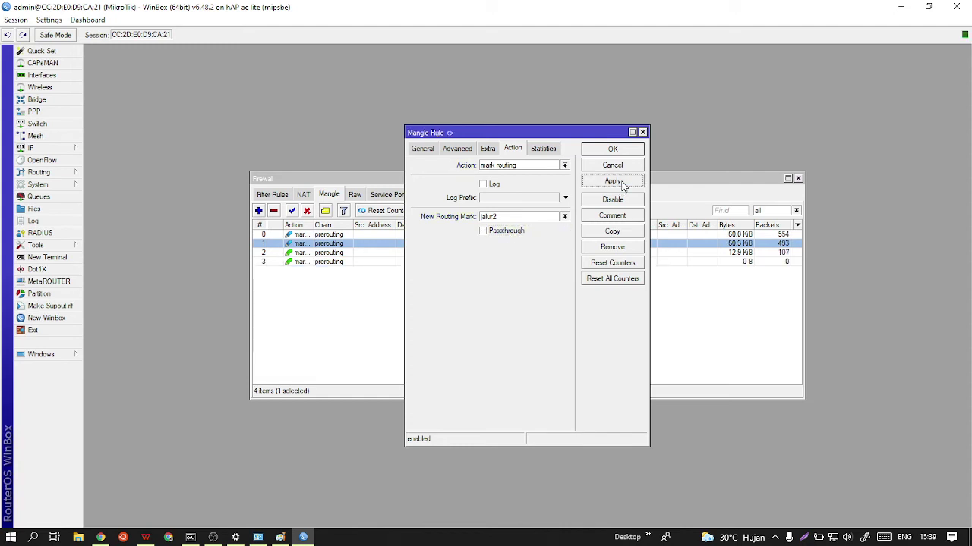
click(625, 151)
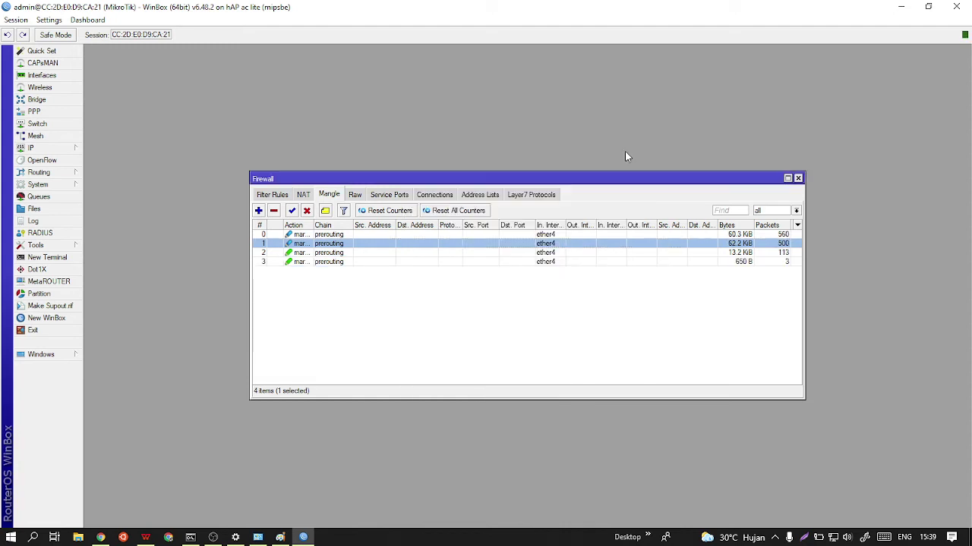
Widen the mangle list's Action column and group the rules by category
click(452, 308)
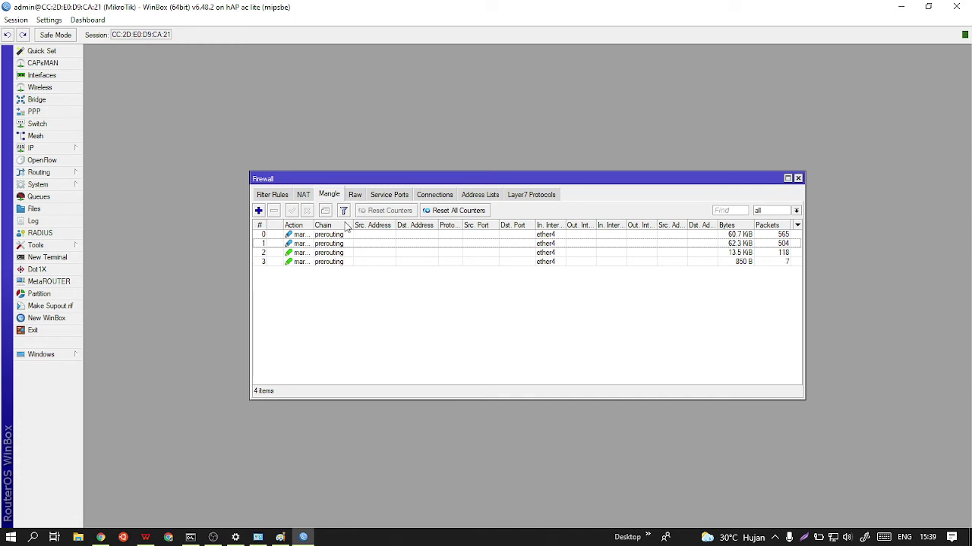
drag(312, 224, 365, 225)
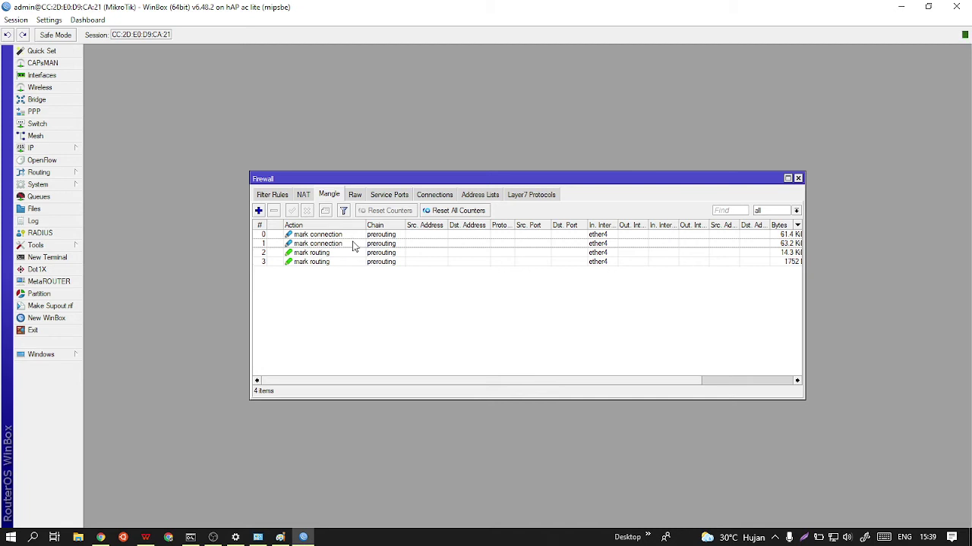
click(798, 226)
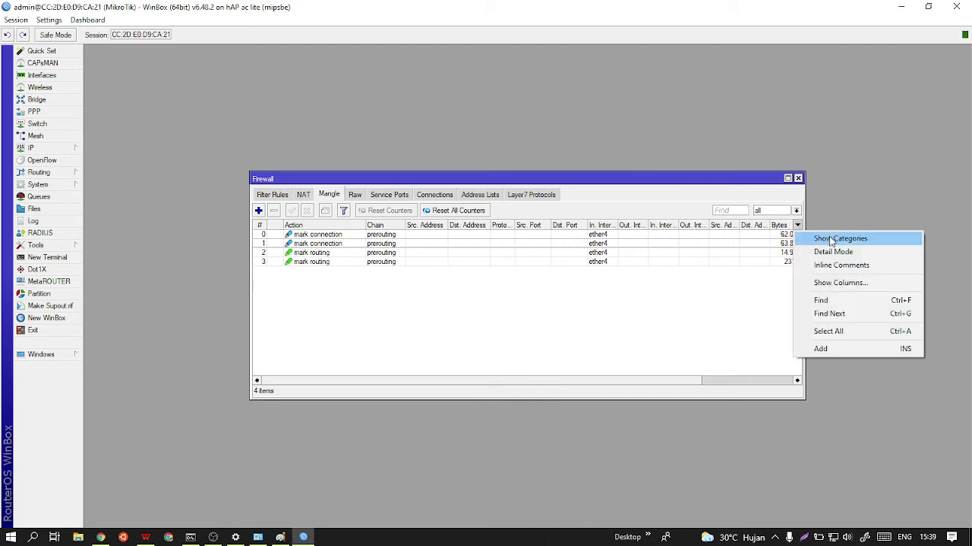
click(829, 239)
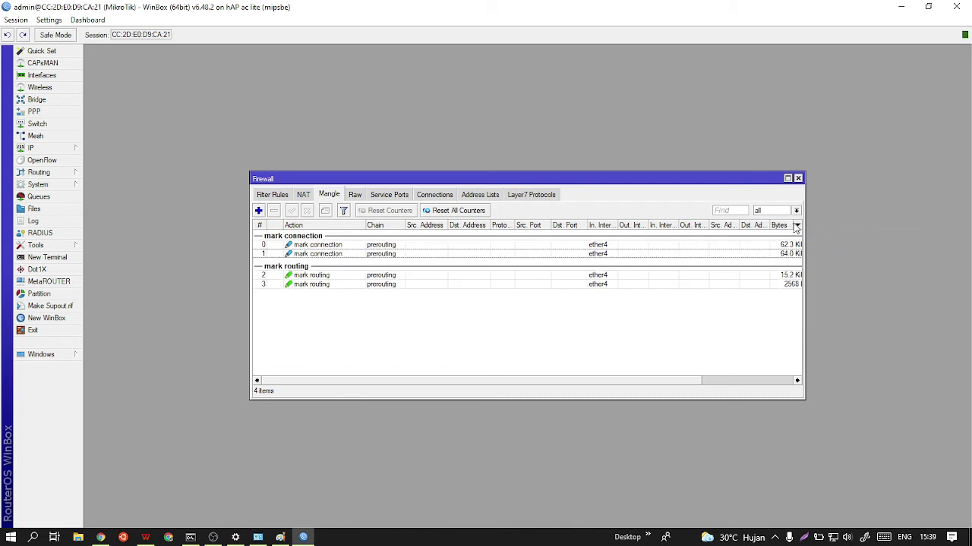
click(797, 226)
click(472, 357)
Add a route in the IP route list for 0.0.0.0/0 via gateway 10.10.10.1 with routing mark jalur1
click(66, 148)
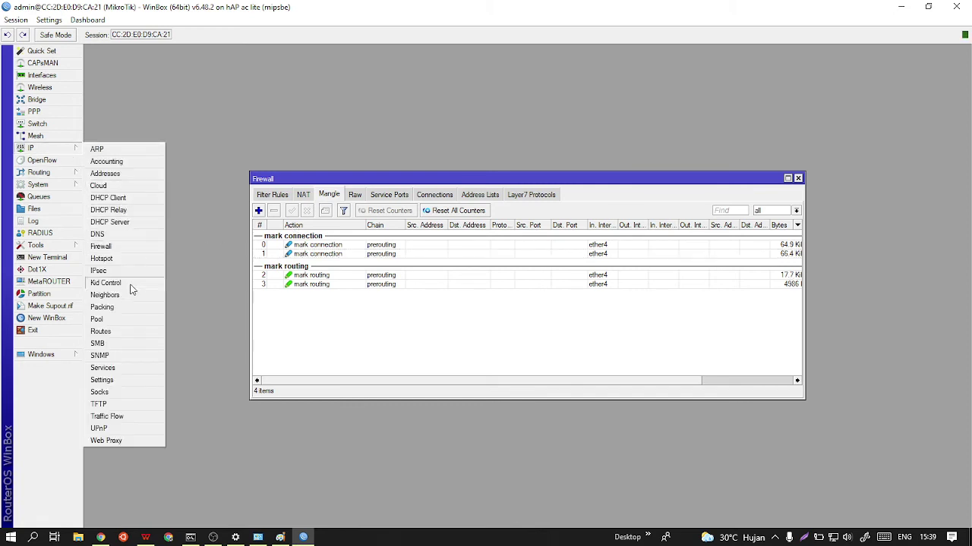
click(120, 333)
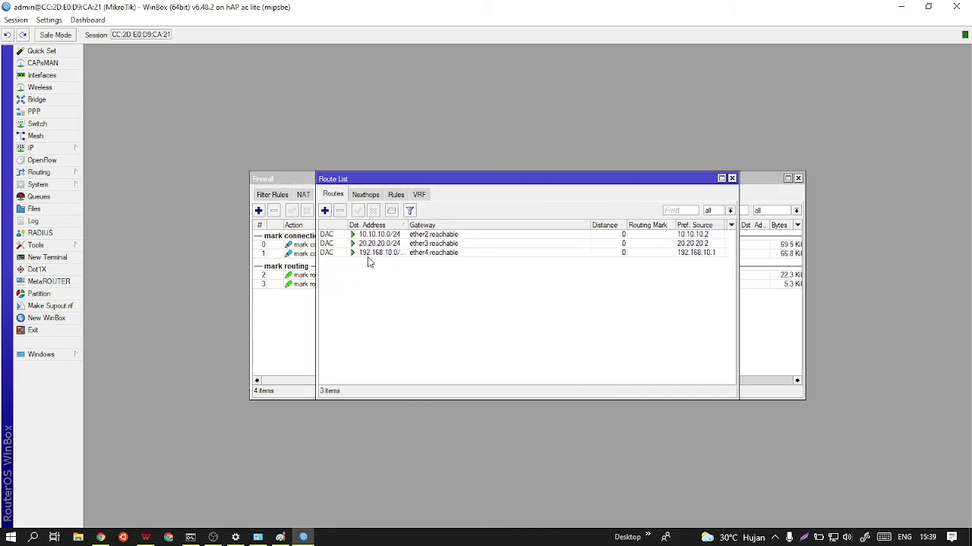
click(325, 211)
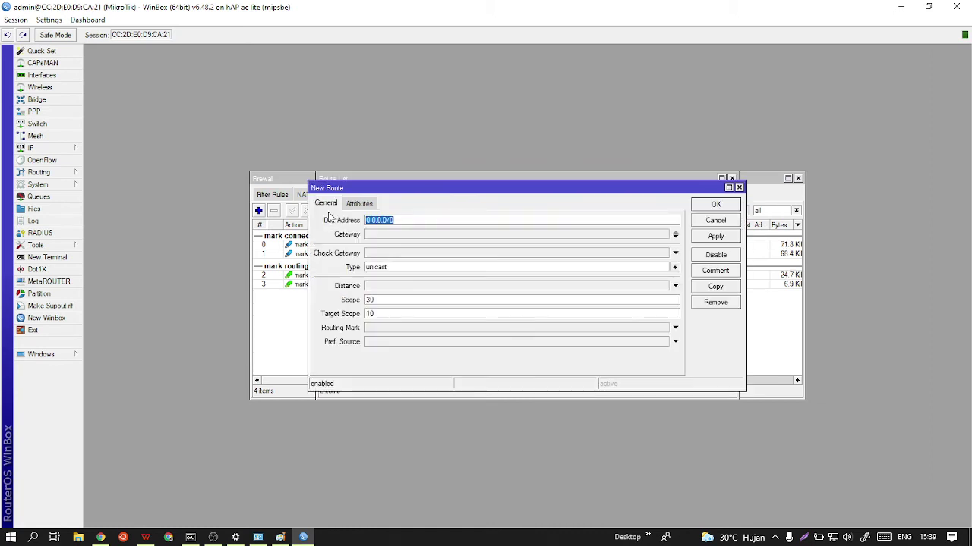
drag(440, 190, 542, 187)
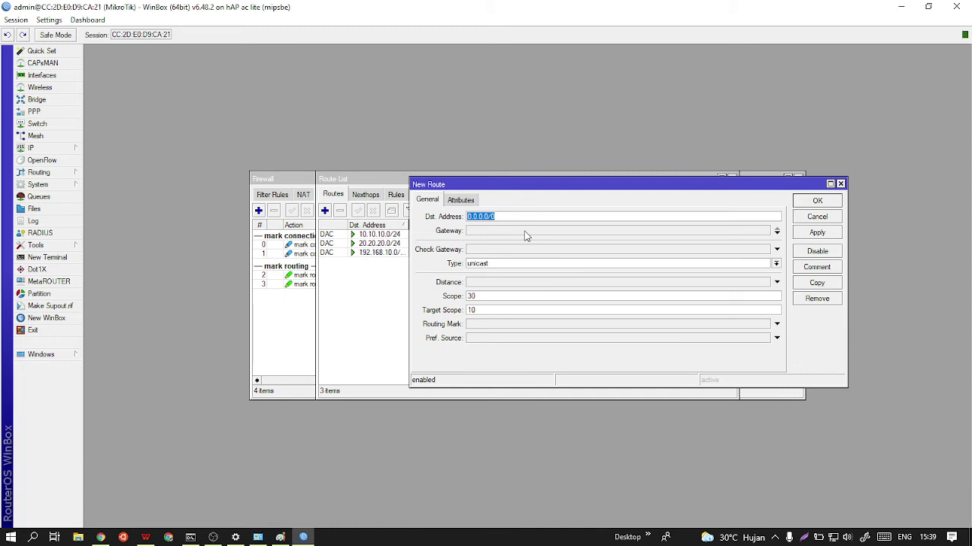
click(524, 232)
text(10.10.10.1)
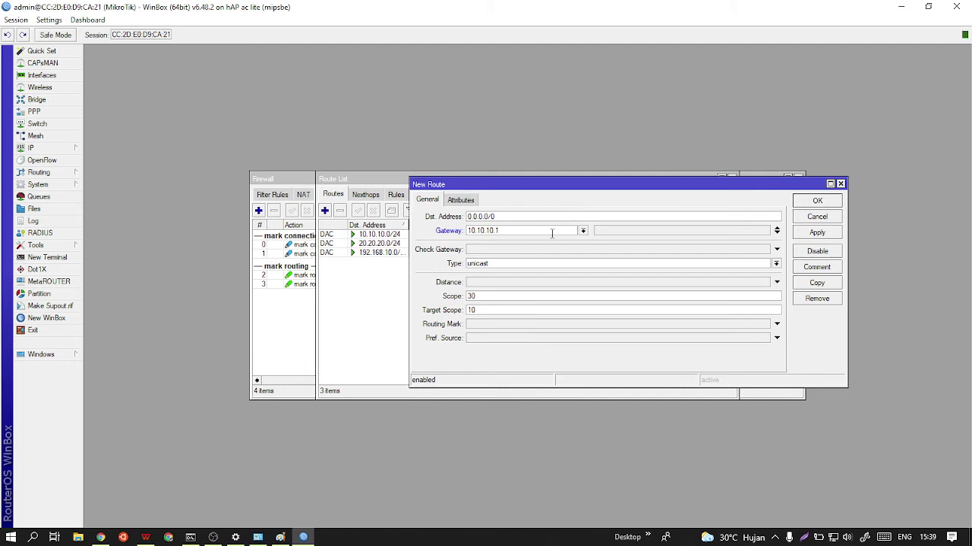
click(505, 327)
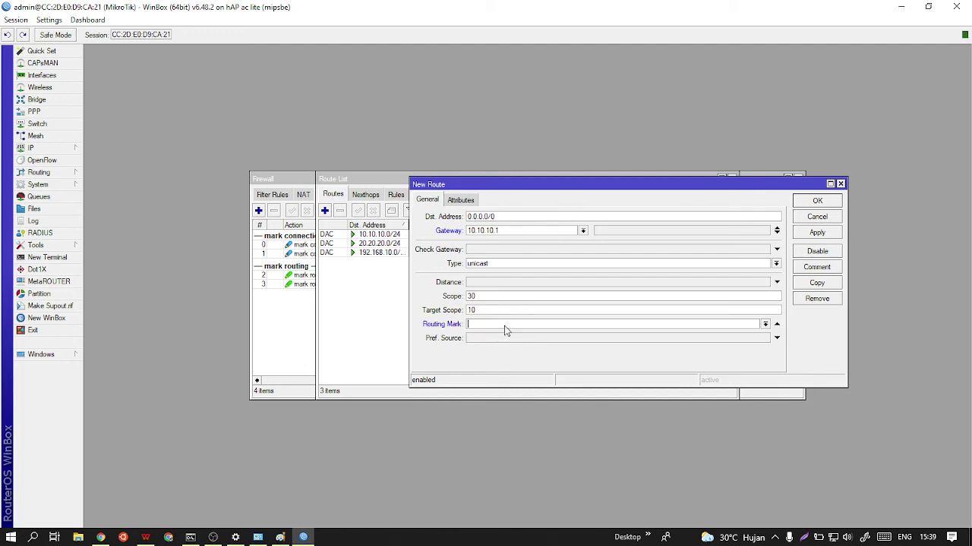
click(763, 324)
click(611, 347)
click(816, 234)
click(818, 201)
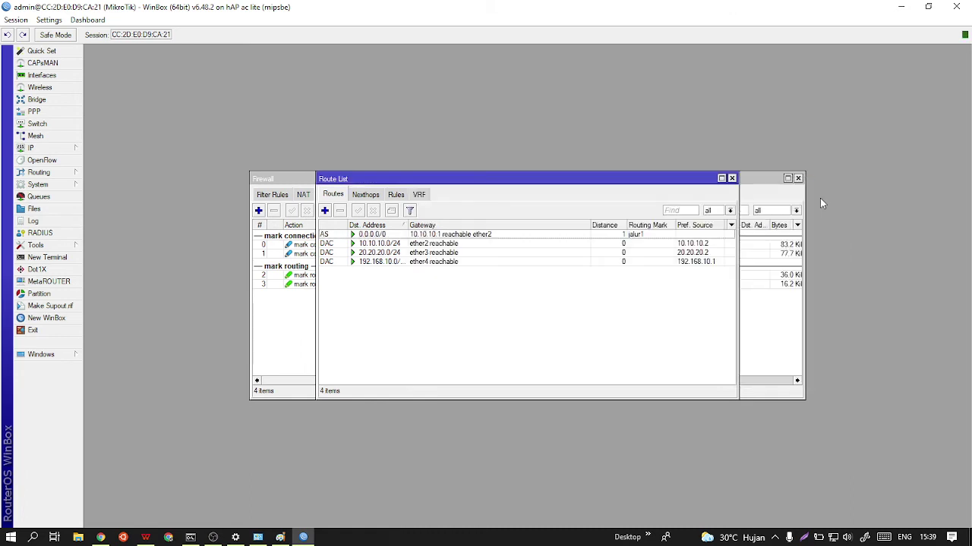
Add a second route for 0.0.0.0/0 via gateway 20.20.20.1 with routing mark jalur2
click(325, 211)
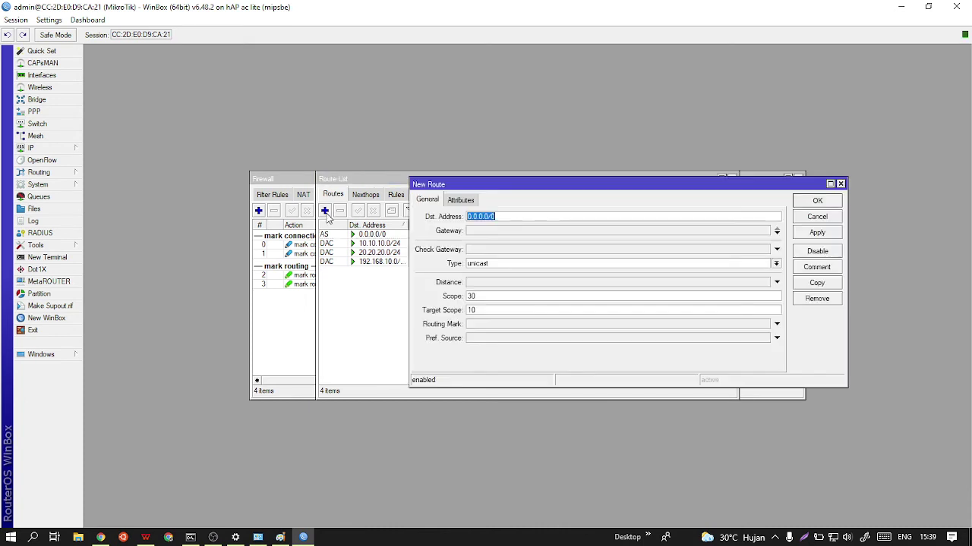
click(505, 231)
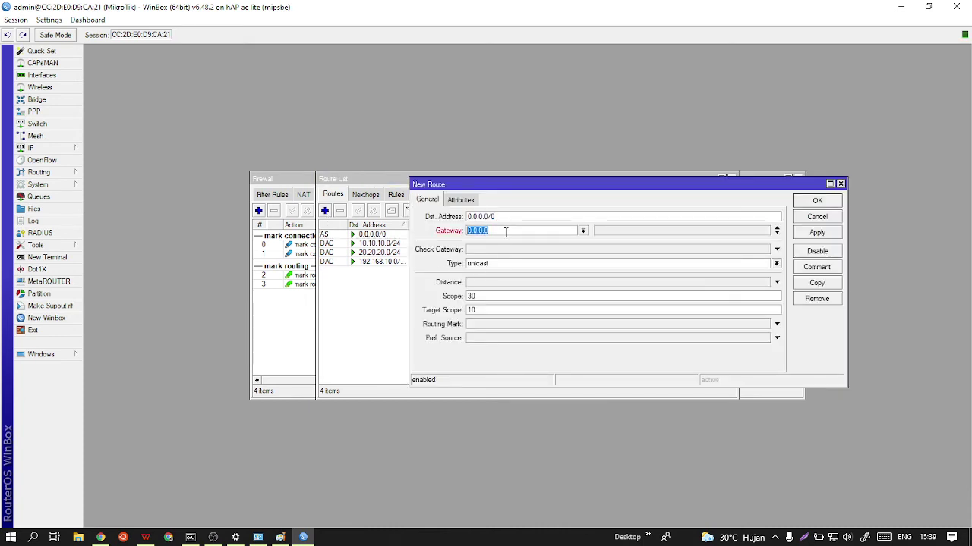
text(2)
click(647, 324)
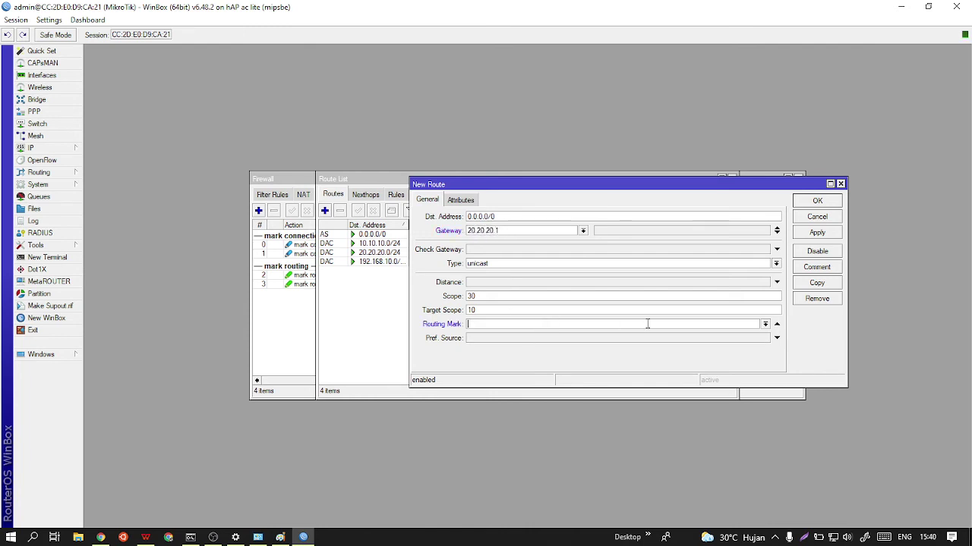
click(765, 324)
click(501, 349)
click(827, 236)
click(816, 202)
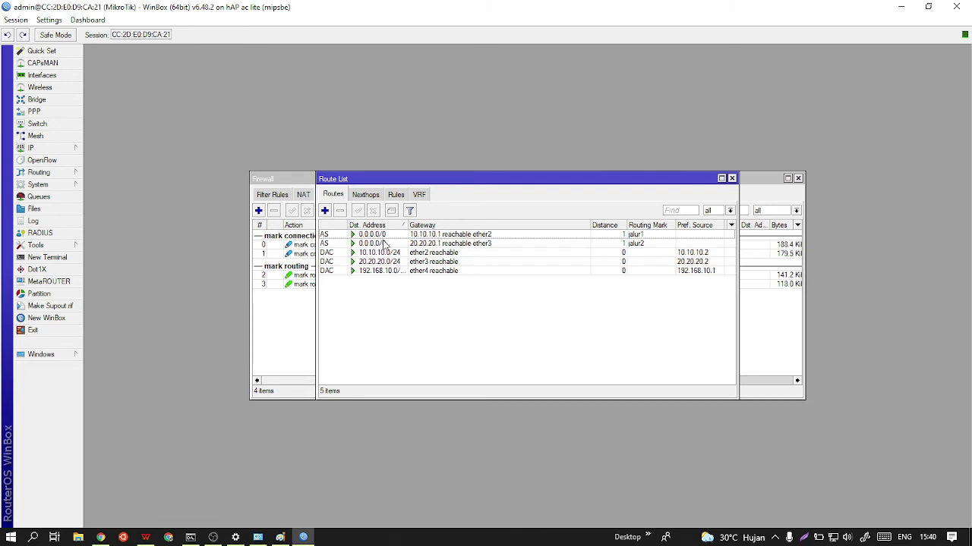
Add an unmarked default route for 0.0.0.0/0 with both gateways 10.10.10.1 and 20.20.20.1, and glance at the next hops
click(325, 210)
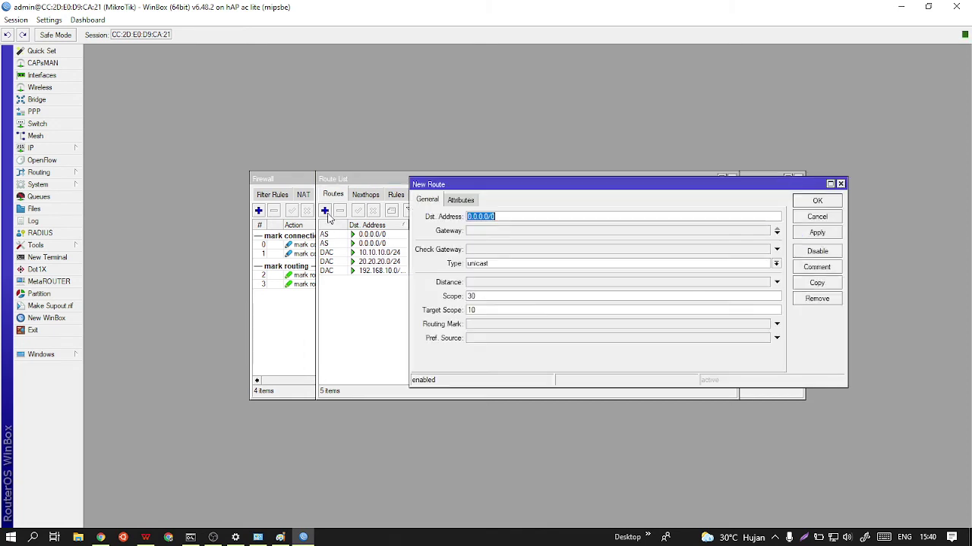
click(516, 231)
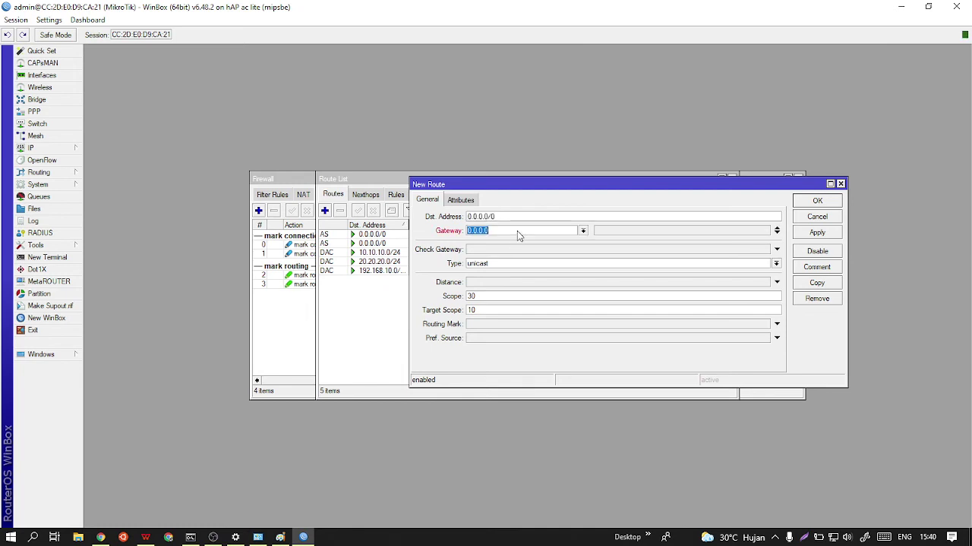
text(10.10.10.1)
click(777, 233)
text(20.2)
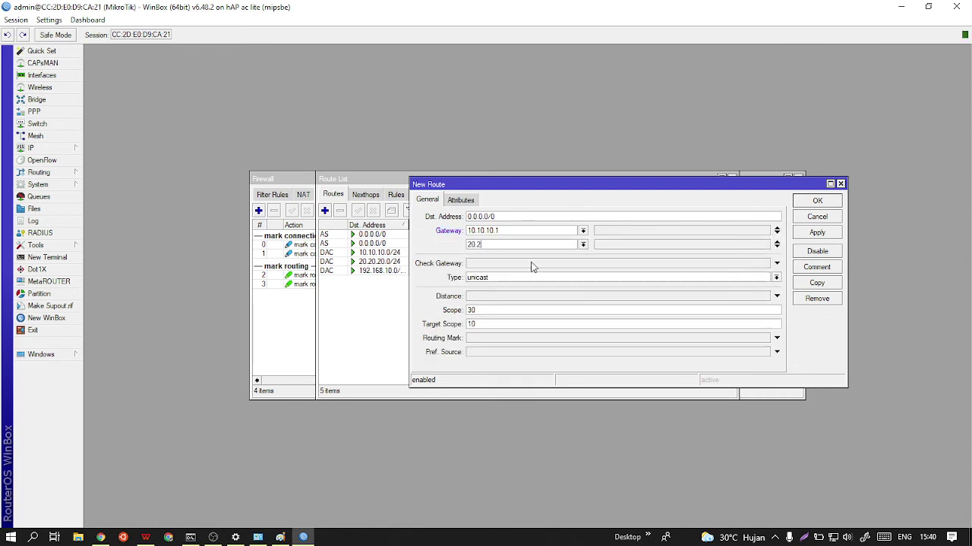
key(BackSpace)
key(BackSpace)
text(1)
click(817, 232)
click(816, 200)
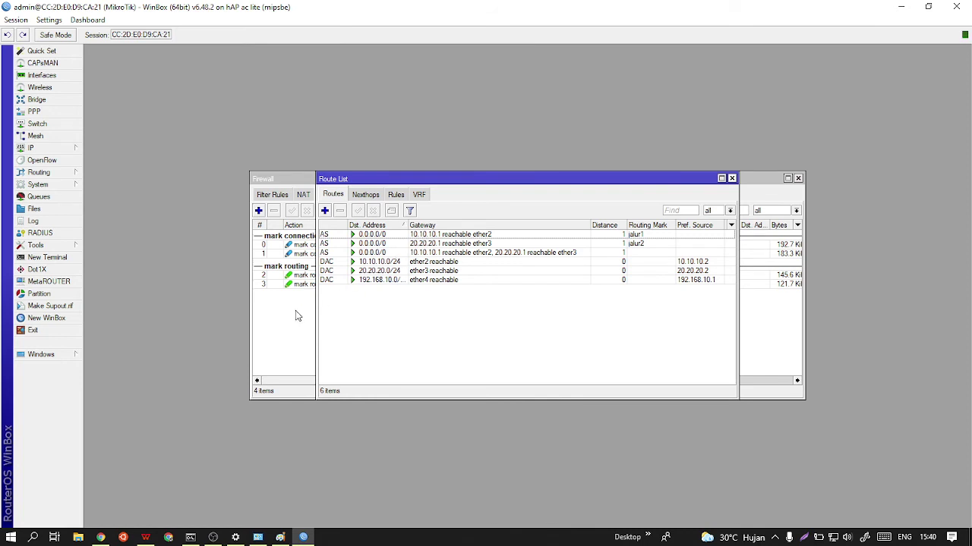
click(377, 199)
click(339, 195)
Disable the computer's WiFi adapter in the Windows network connections and check the remaining active network
click(832, 539)
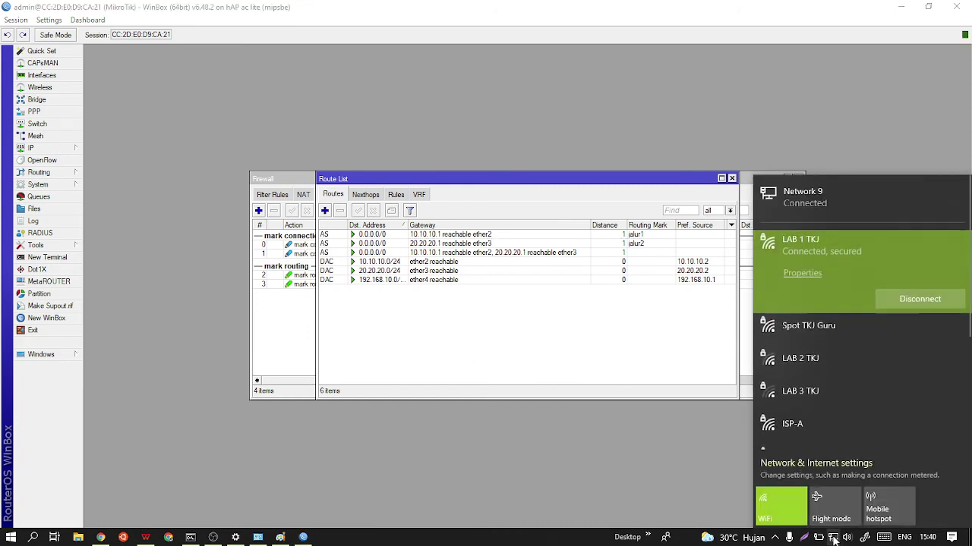
click(816, 464)
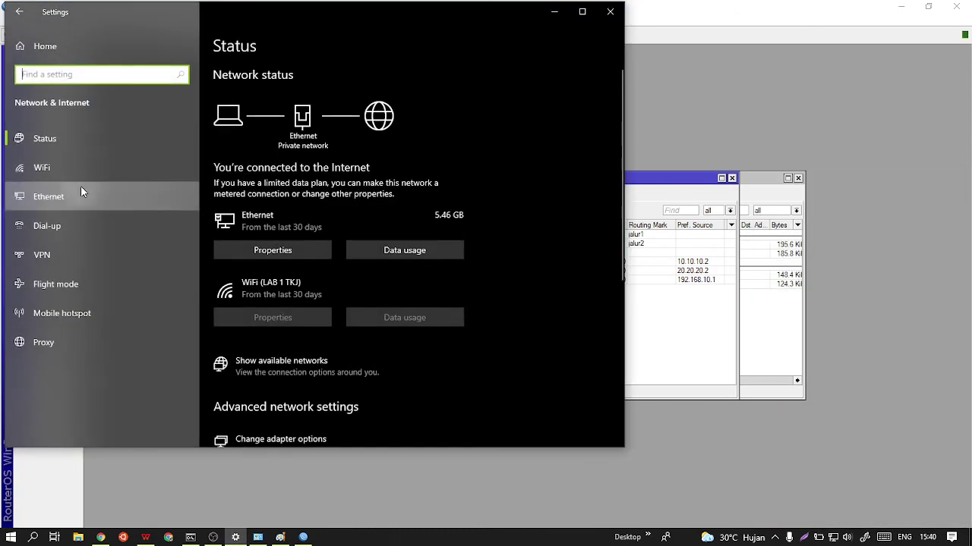
click(80, 191)
click(261, 164)
click(624, 190)
click(310, 147)
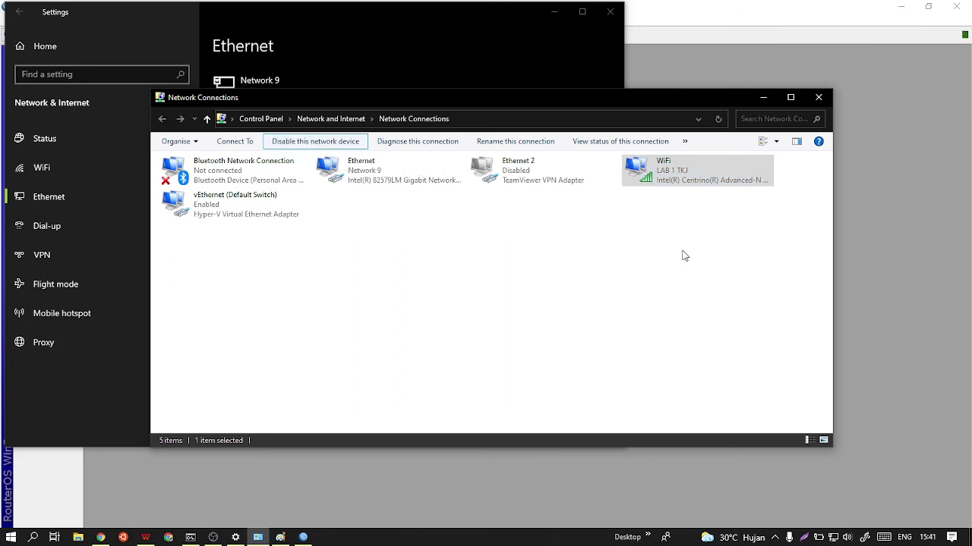
right_click(670, 179)
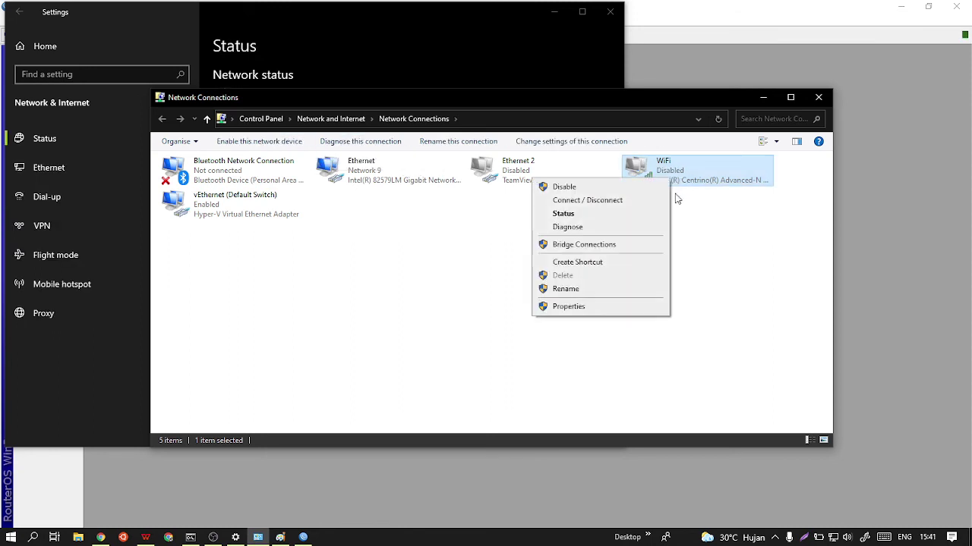
click(733, 261)
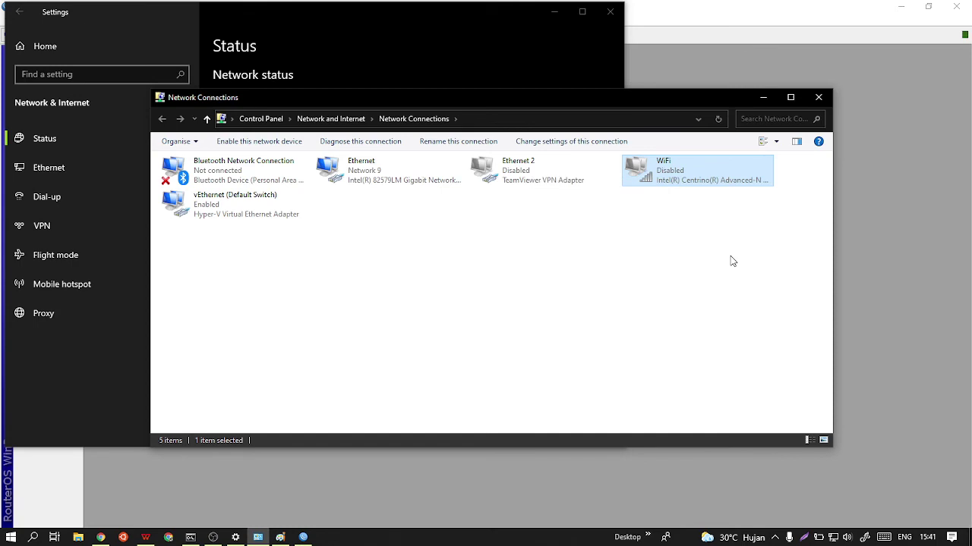
click(763, 97)
click(554, 12)
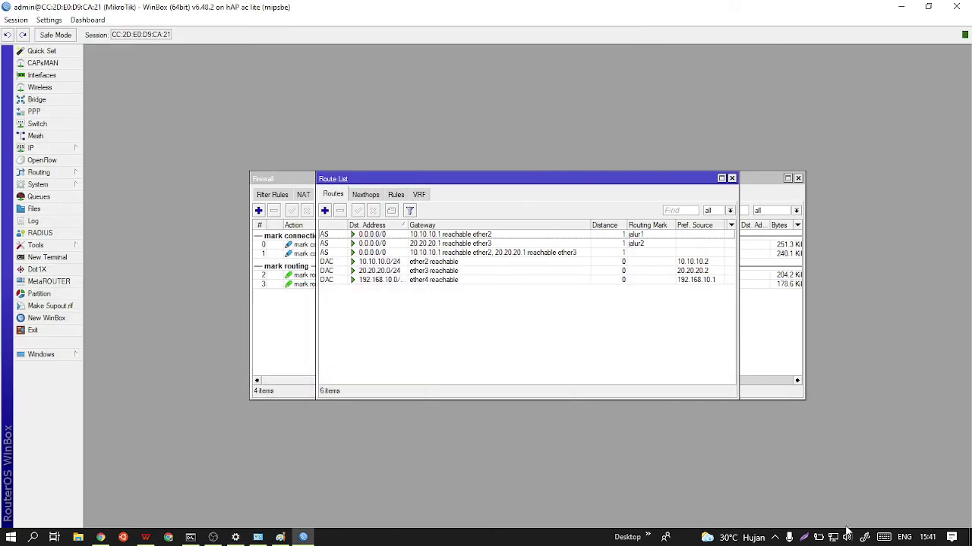
click(833, 538)
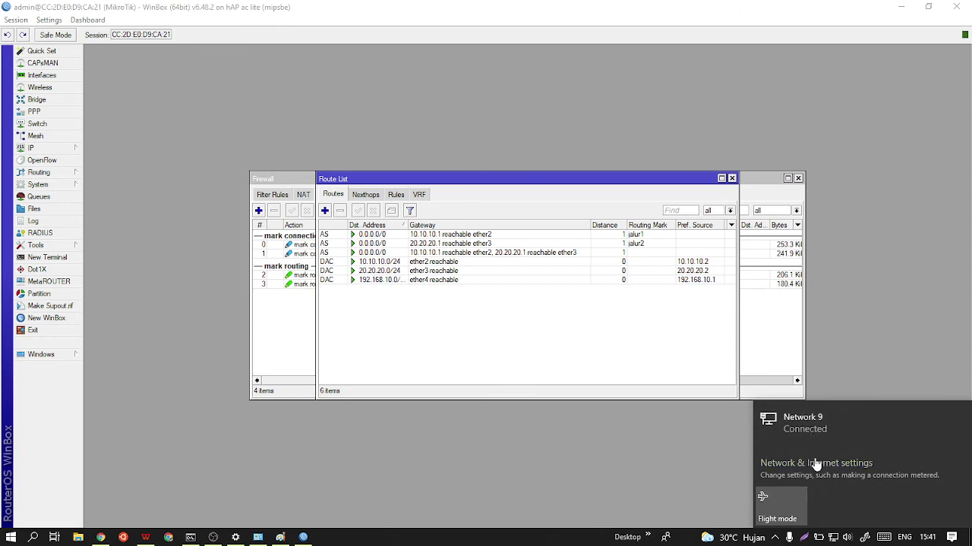
click(316, 477)
Switch to the Command Prompt and ping 8.8.8.8 to test the internet connection, then return to the router window
click(190, 537)
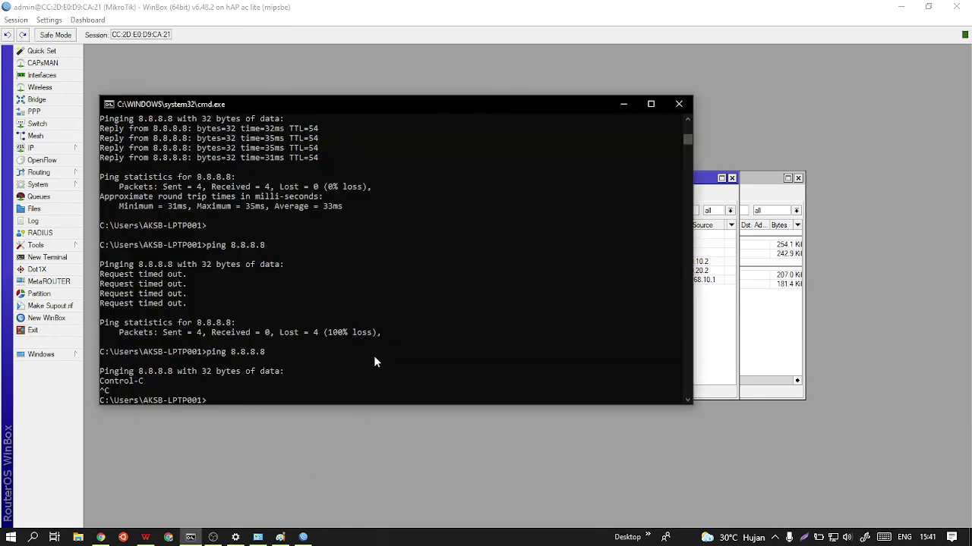
drag(455, 108, 655, 99)
key(Up)
key(Return)
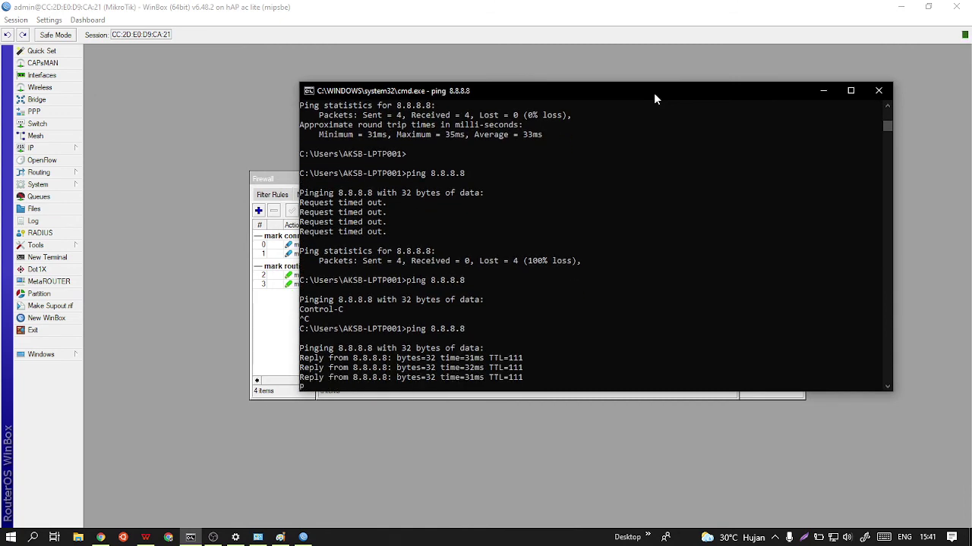
click(286, 436)
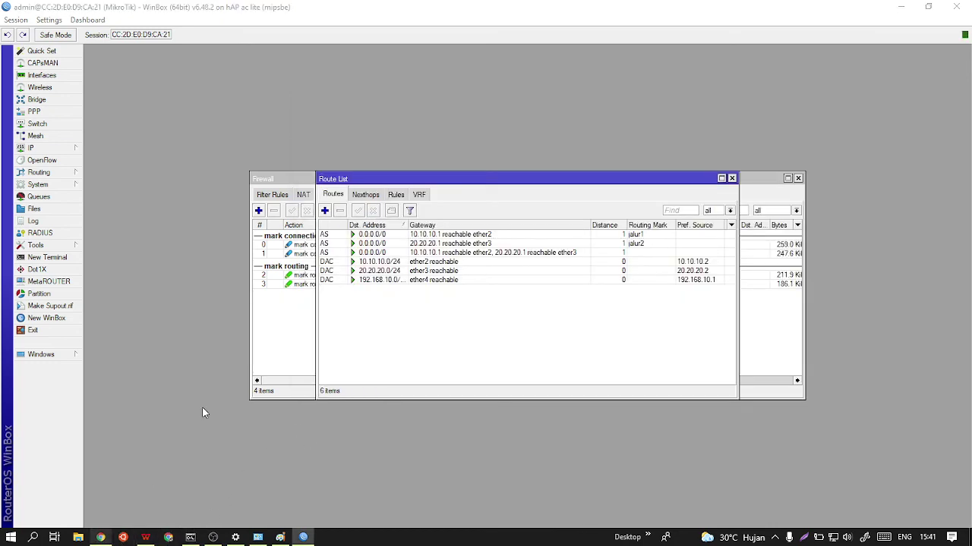
Switch to Chrome, load google.com in the new tab, search for speedtest and open the Speedtest by Ookla site
key(alt+Tab)
click(163, 10)
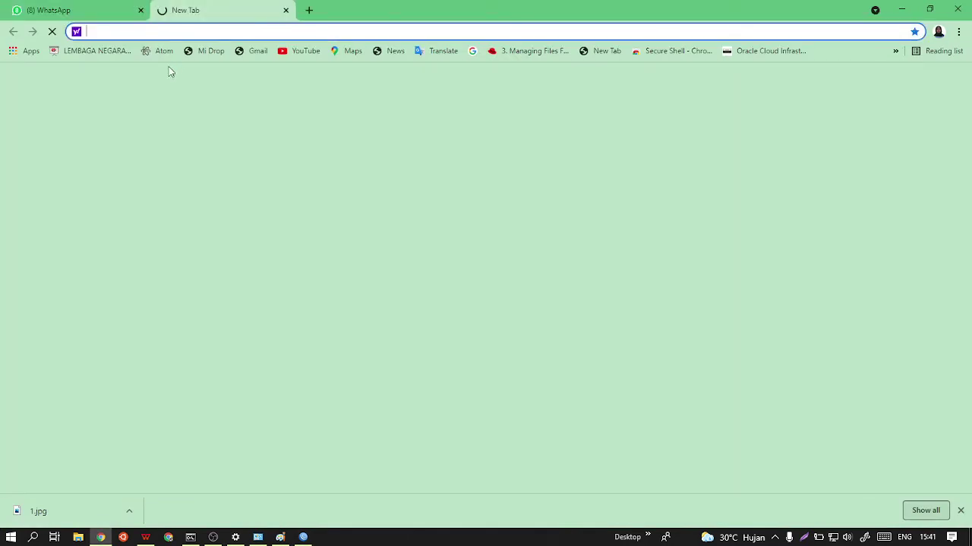
text(goo)
key(Return)
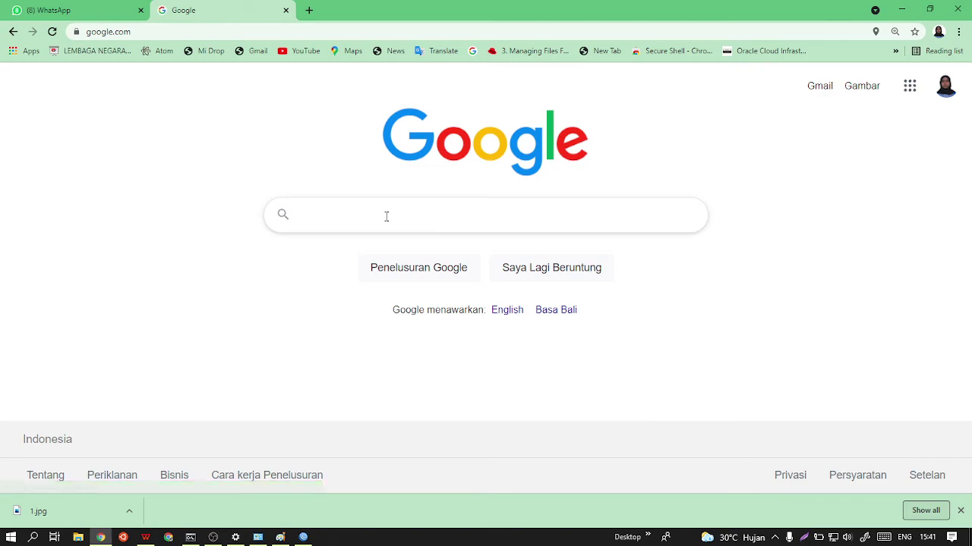
text(se)
key(BackSpace)
text(pe)
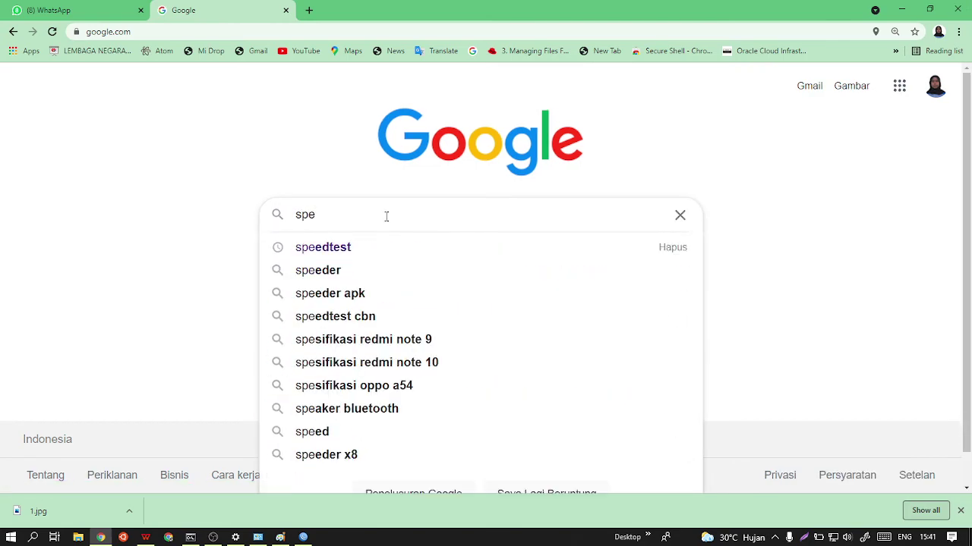
key(Down)
key(Return)
scroll(322, 351, down, 3)
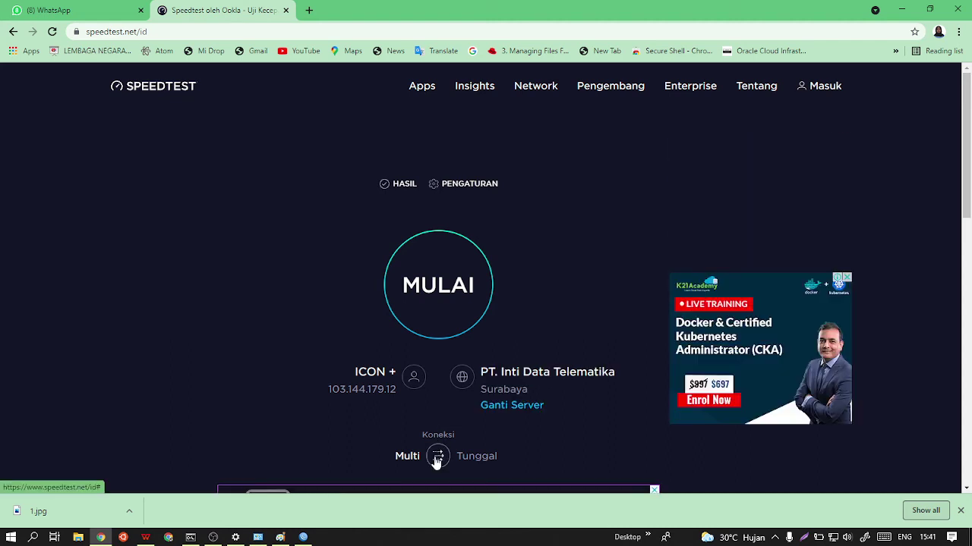
Try the single-connection mode, set the connection back to Multi and start the speed test
click(438, 462)
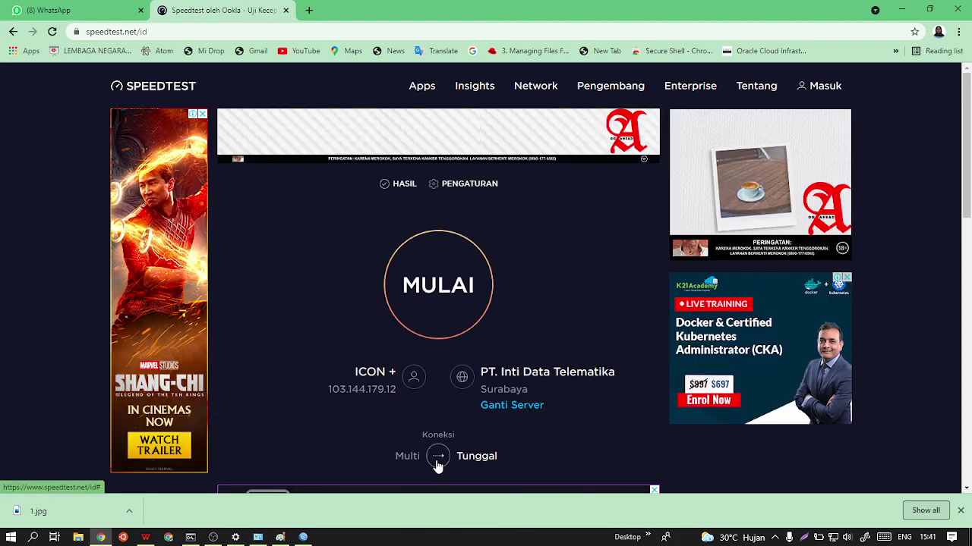
click(438, 459)
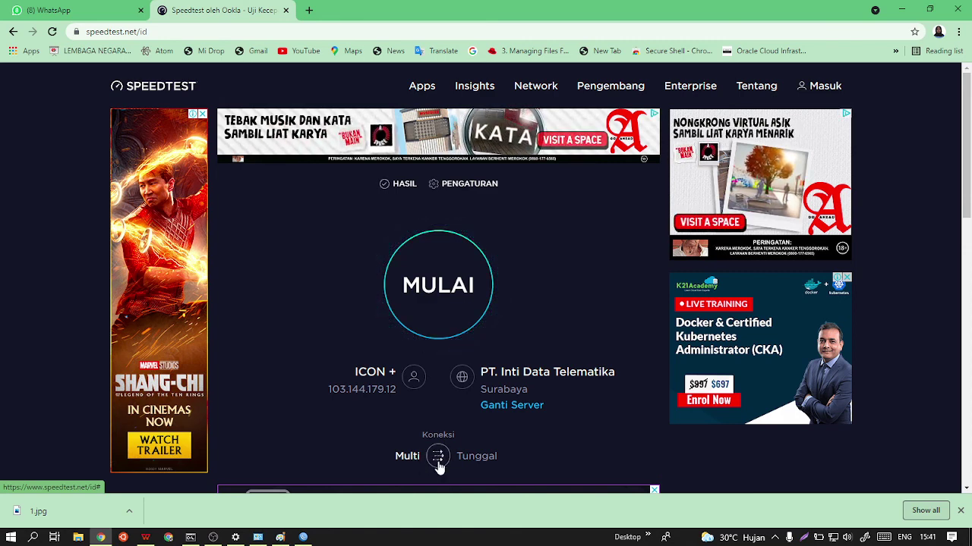
click(446, 290)
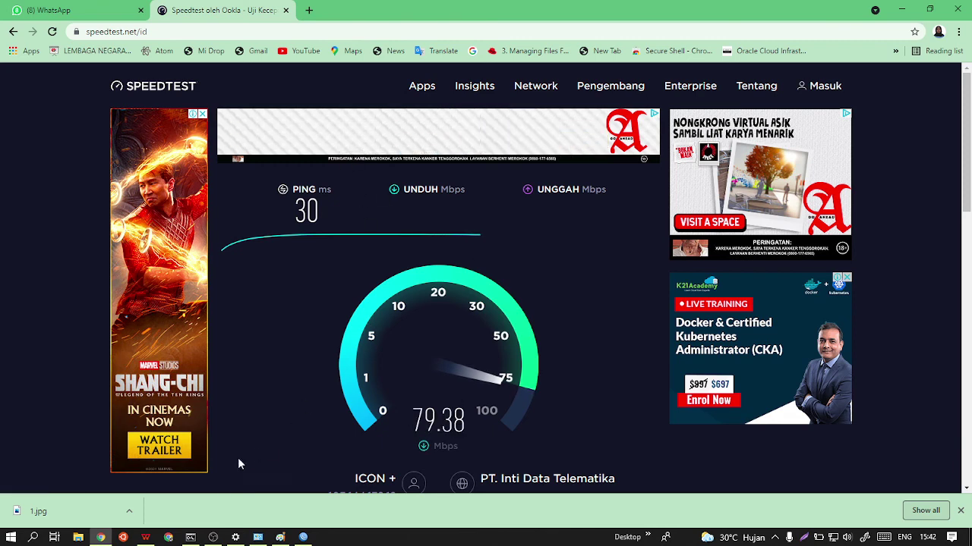
Examine the router's mangle counters, connection marks and NAT counters against the topology diagram, and bring up the network sketch in Paint
click(302, 537)
click(274, 347)
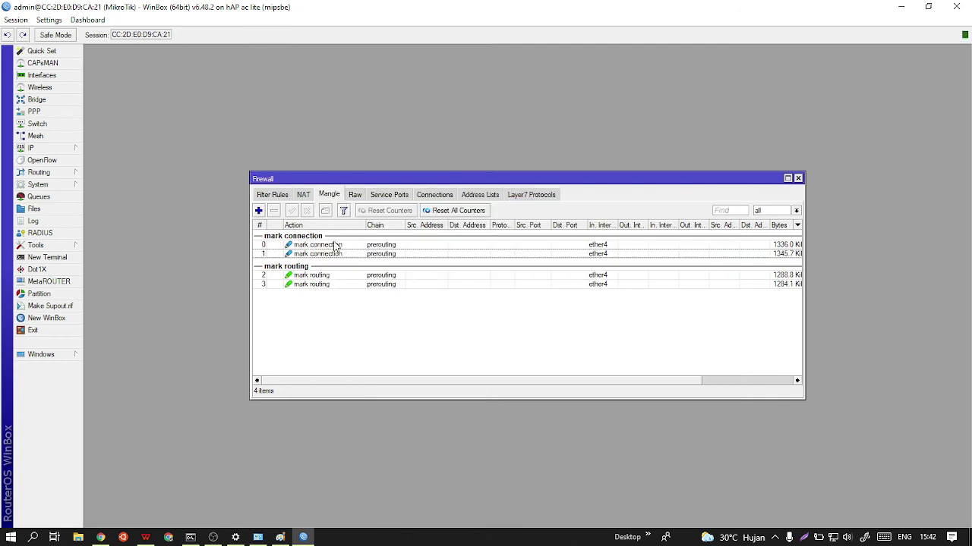
click(440, 195)
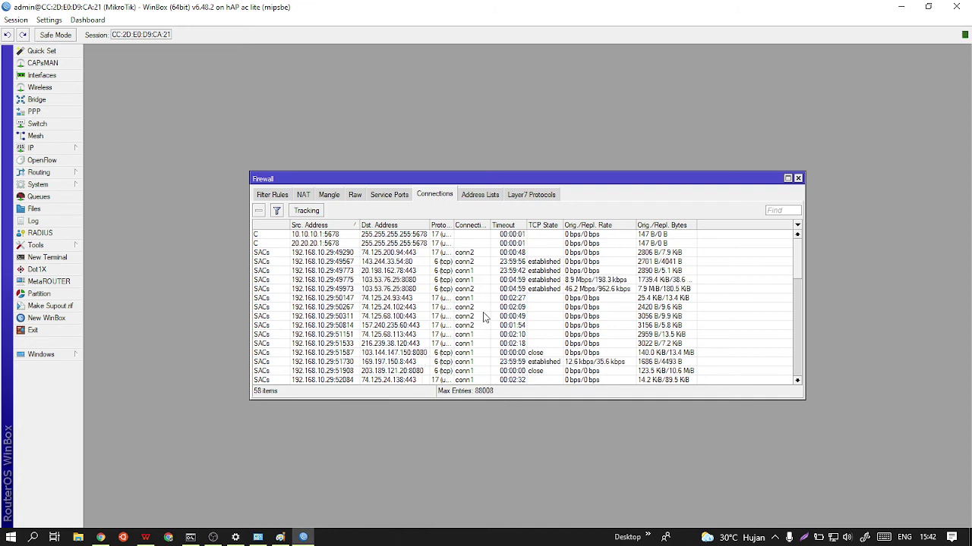
click(145, 538)
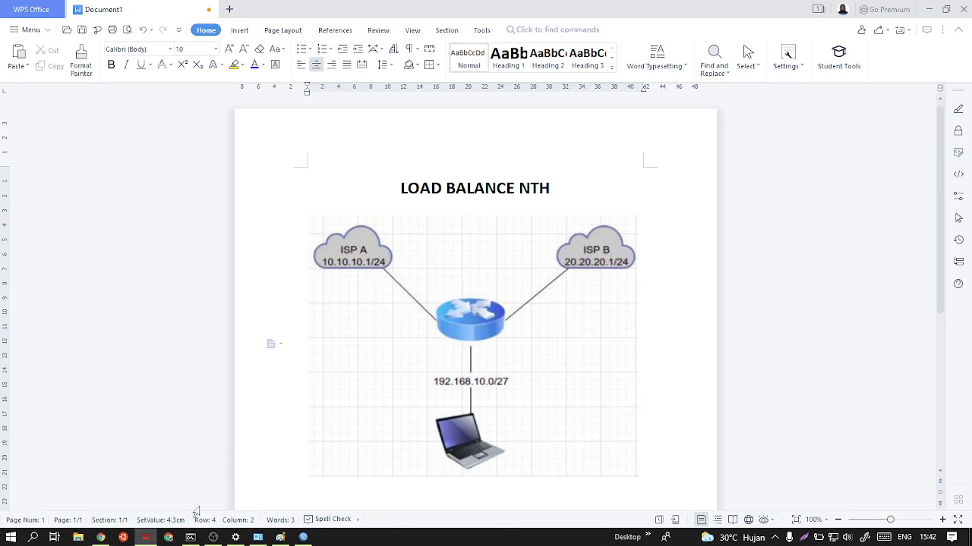
click(303, 537)
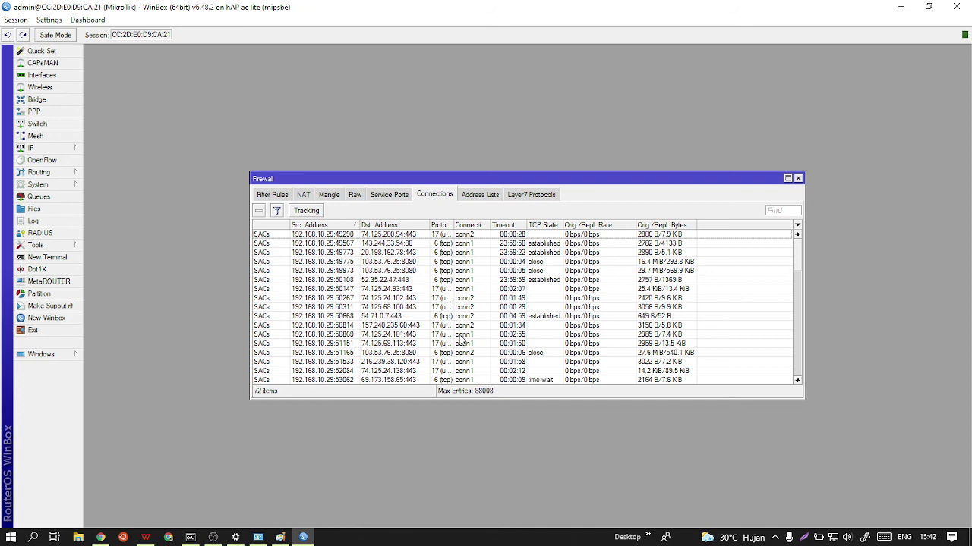
click(264, 197)
click(302, 196)
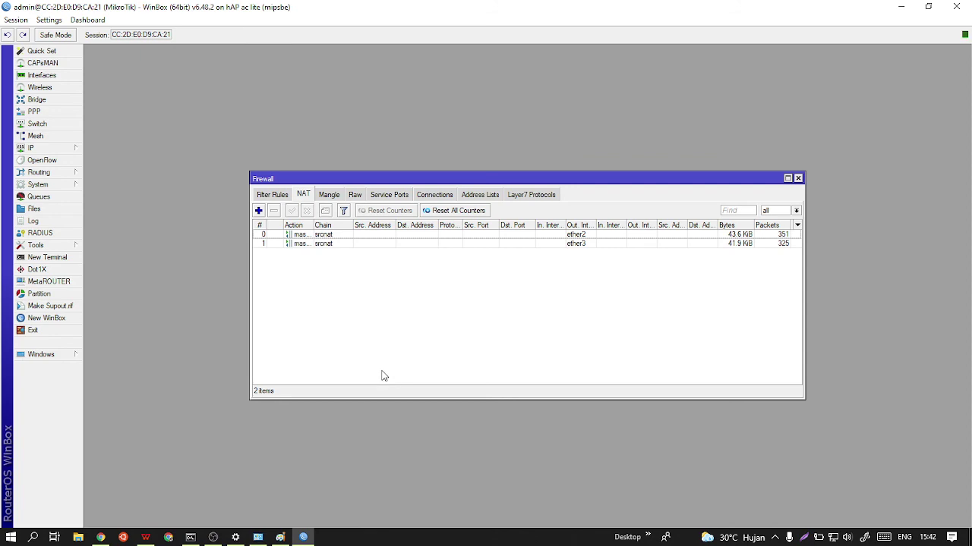
click(283, 538)
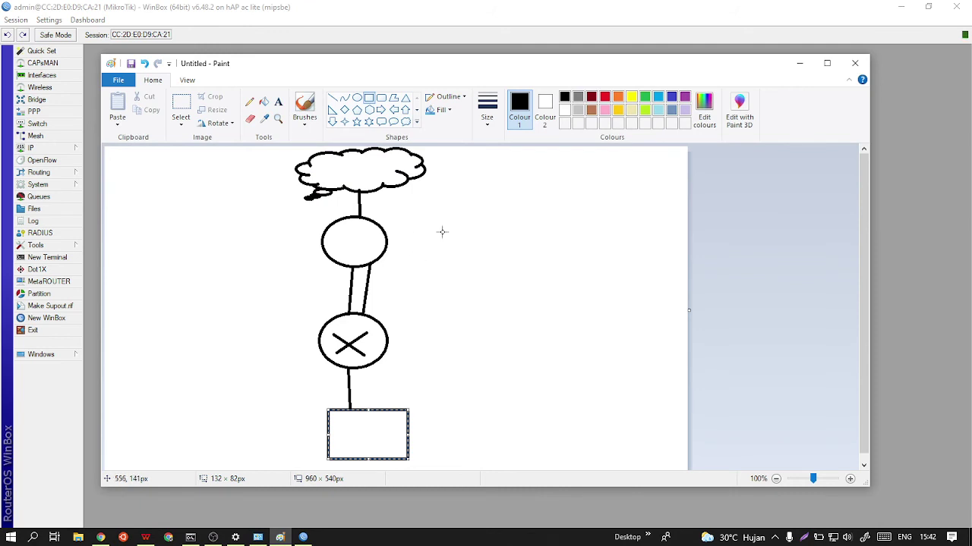
click(279, 103)
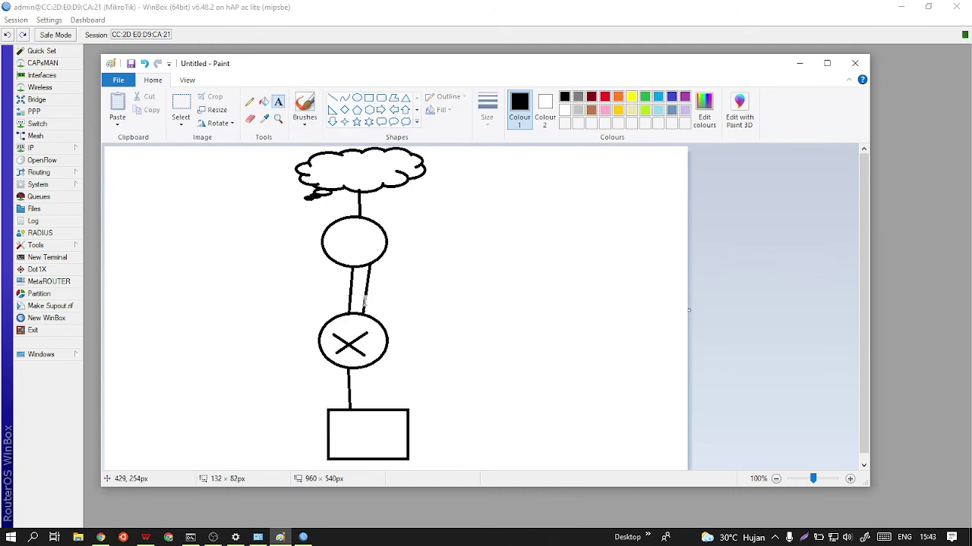
click(377, 298)
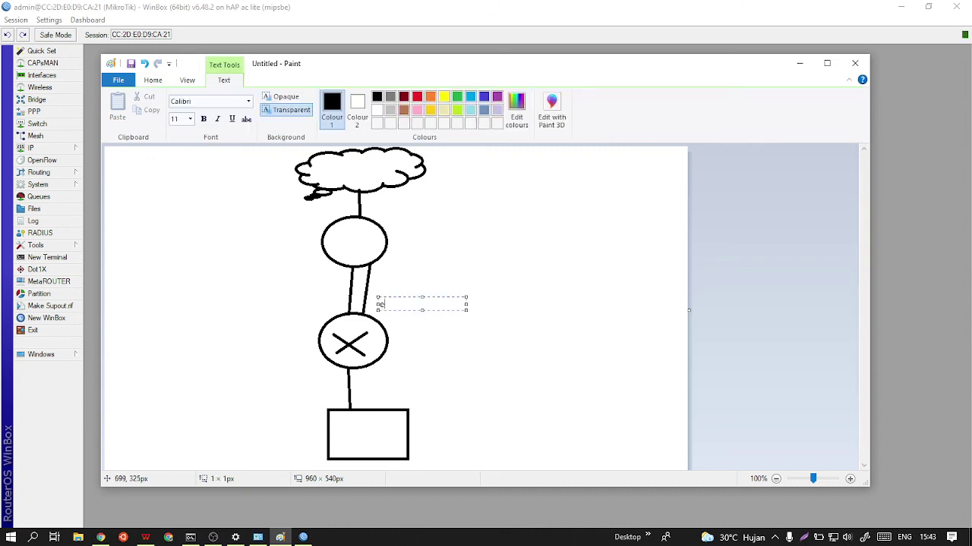
click(463, 311)
click(233, 226)
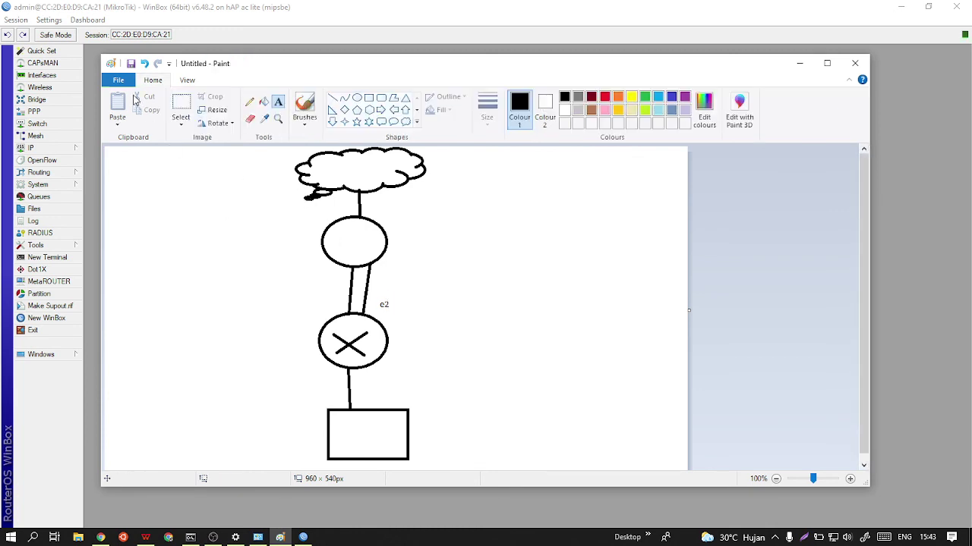
click(249, 119)
drag(380, 304, 382, 306)
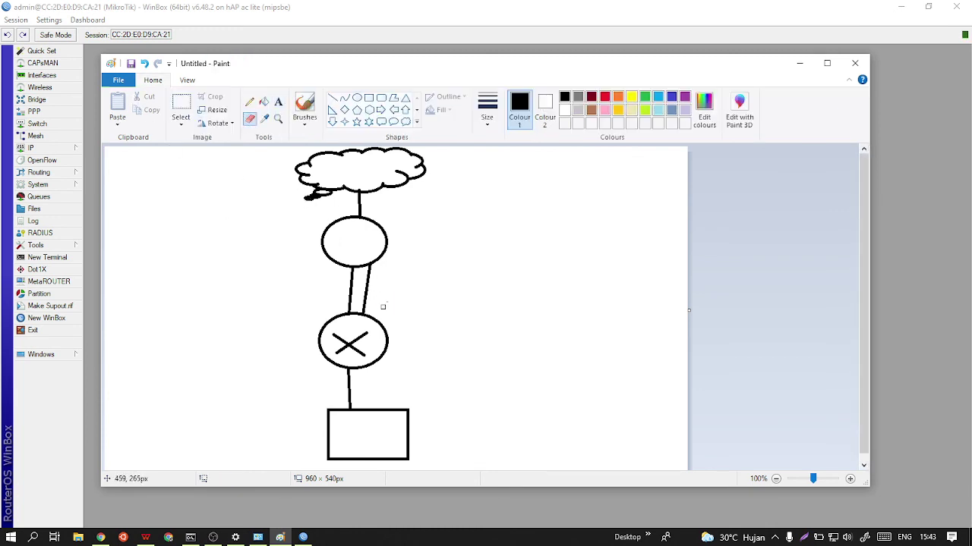
Add text labels e2 and e3 beside the crossed router's two upper links and e4 beside its lower link
click(278, 102)
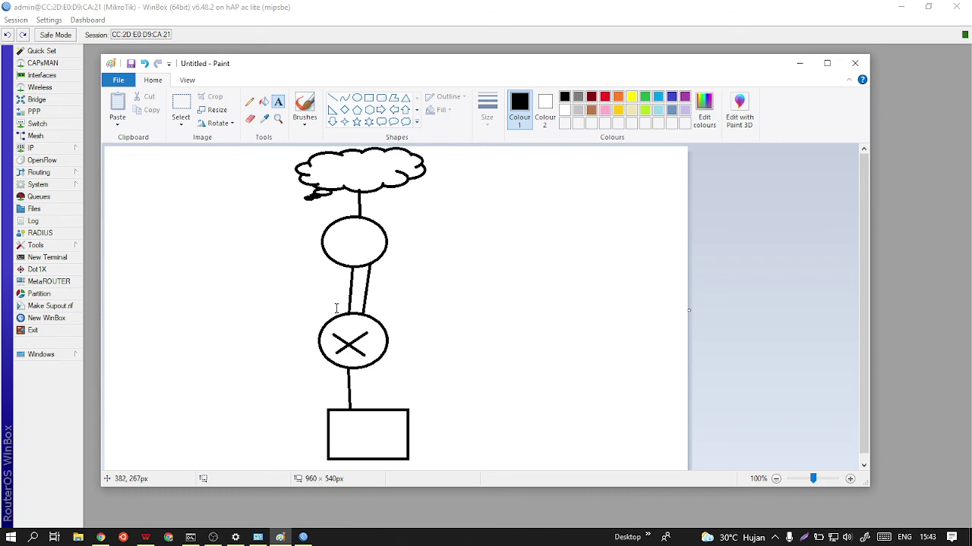
click(337, 308)
text(e2)
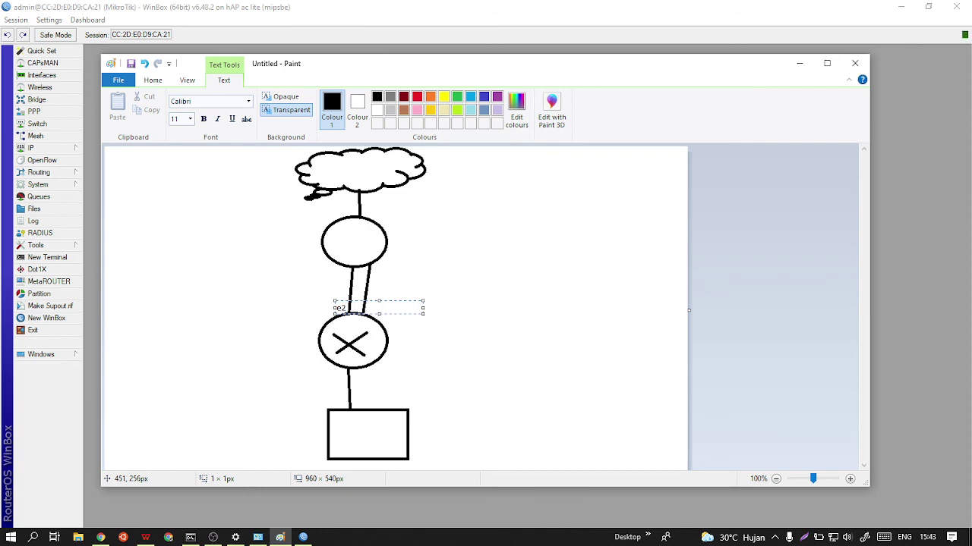
text(3)
click(514, 258)
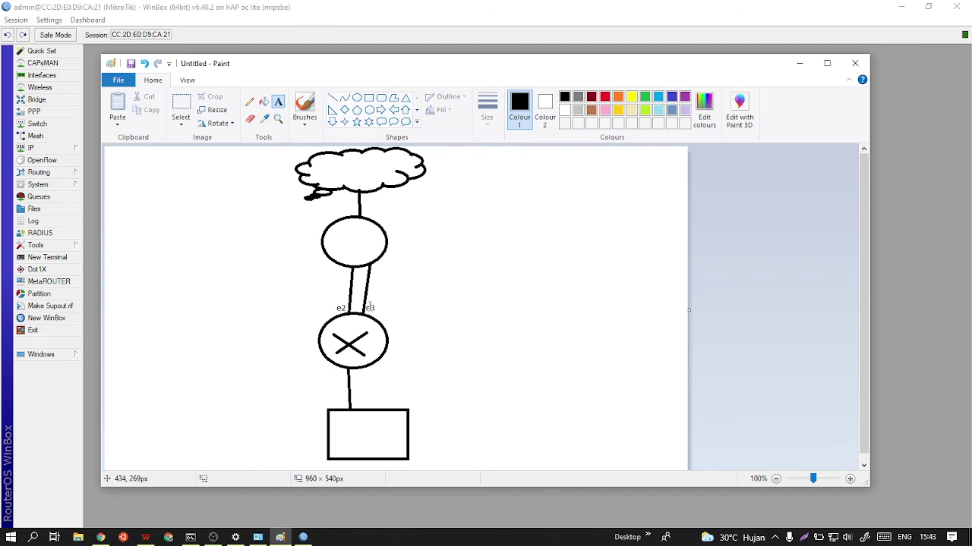
click(354, 376)
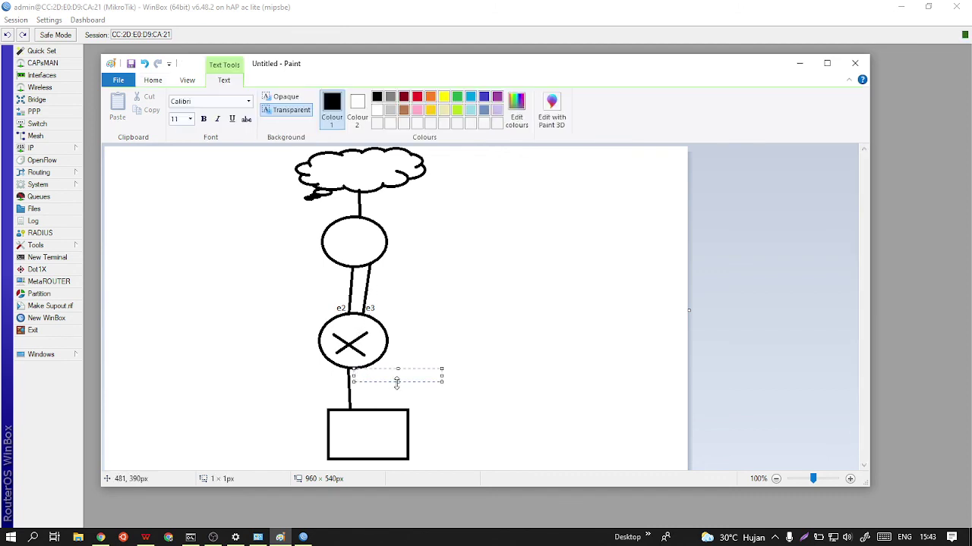
text(e4)
Add text labels e2 and e3 where the two links meet the upper circle of the sketch
click(342, 274)
click(342, 274)
text(e2)
click(384, 276)
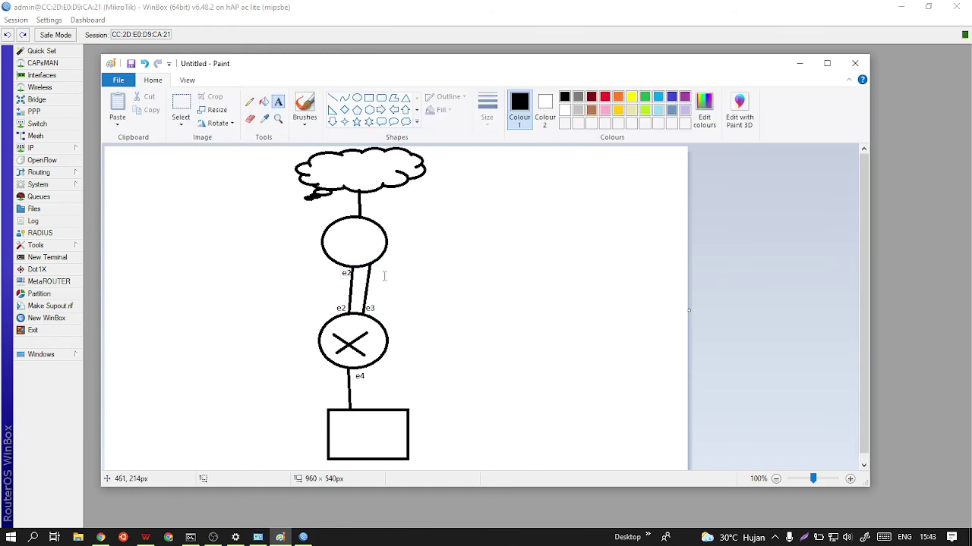
click(378, 265)
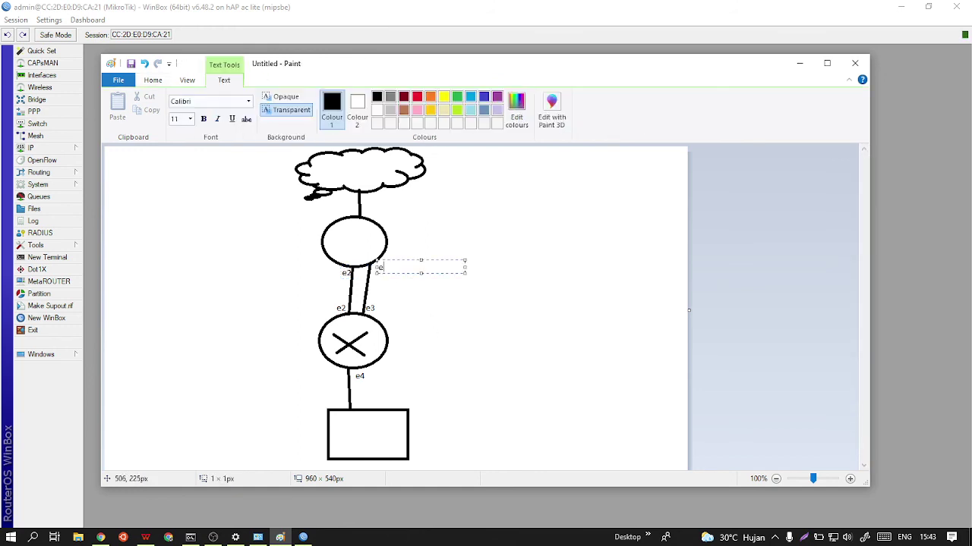
text(e3)
click(498, 353)
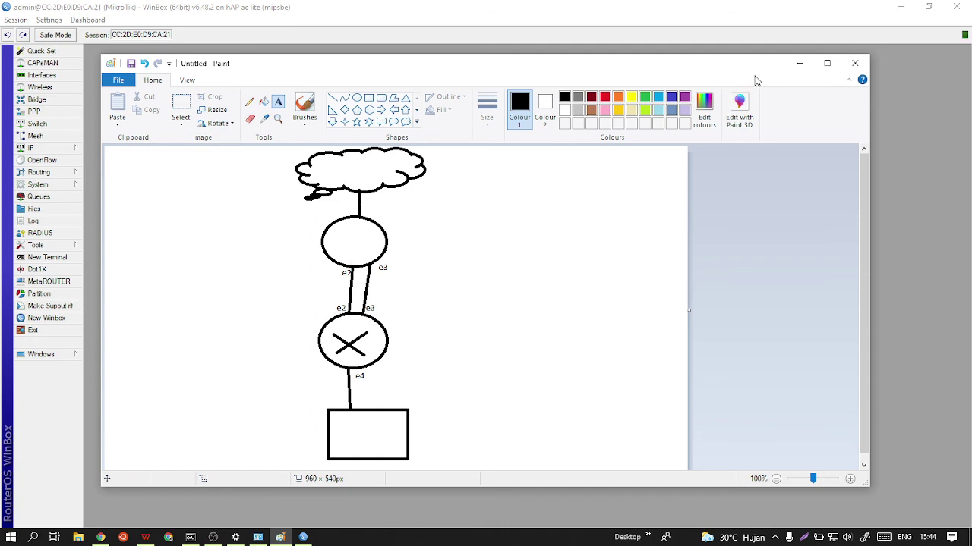
Minimize the Paint sketch and examine the connection marks of the active connections in the router's firewall
click(799, 63)
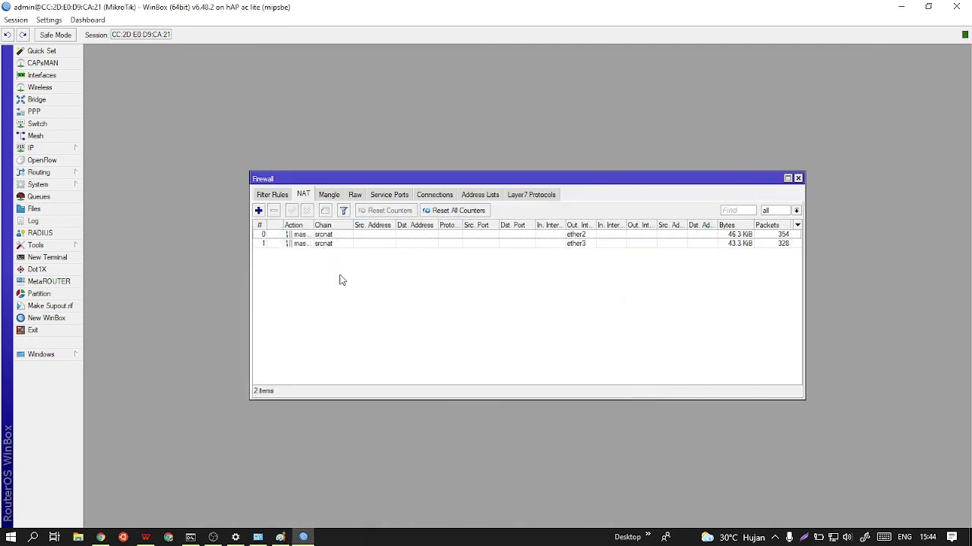
click(438, 195)
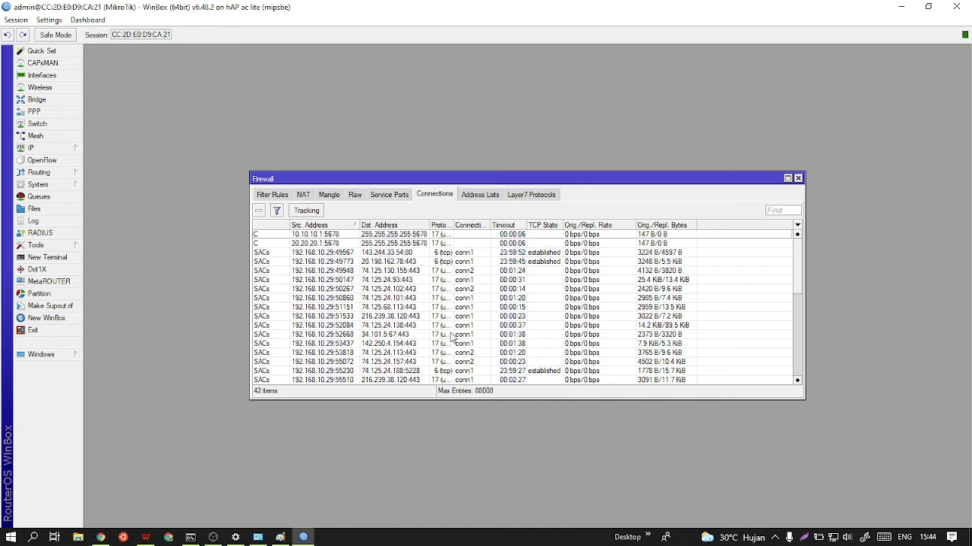
click(213, 537)
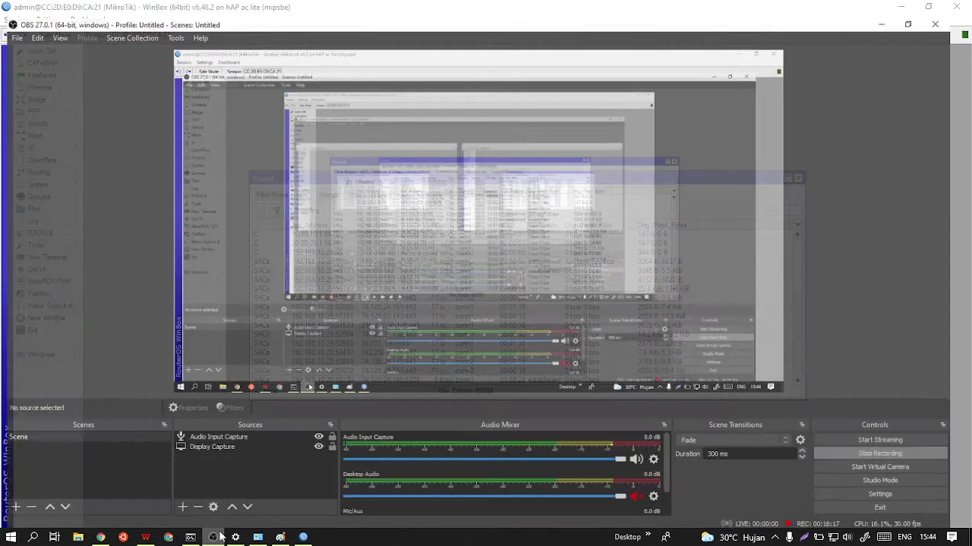